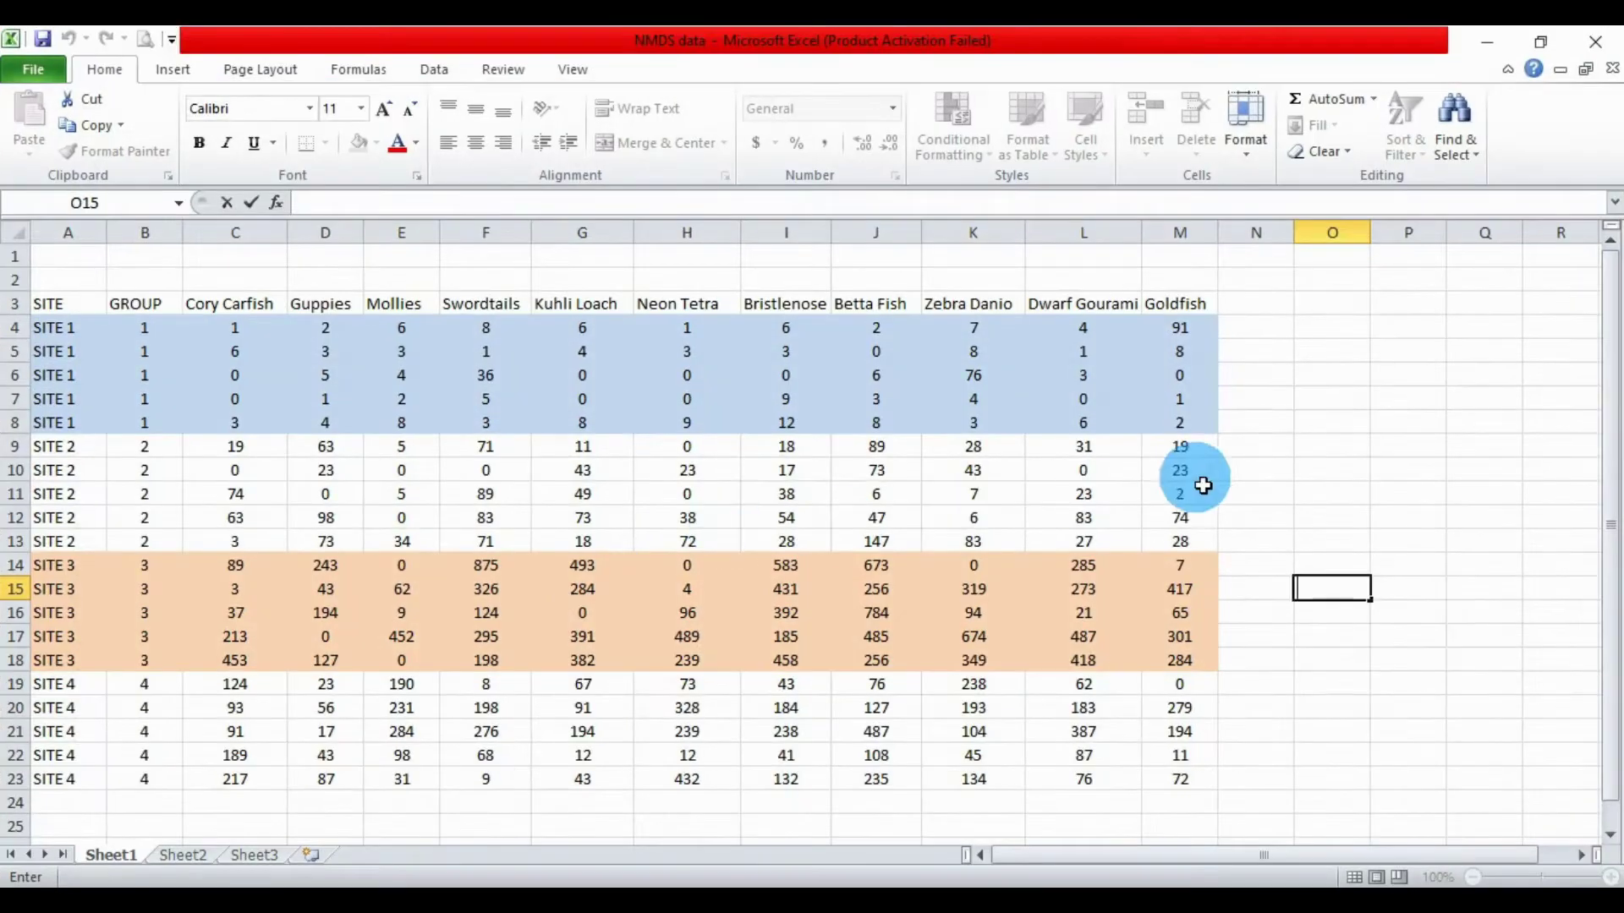
Copy the Excel fish-count table A3:M23, from SITE through the last Goldfish value
left_click(1303, 444)
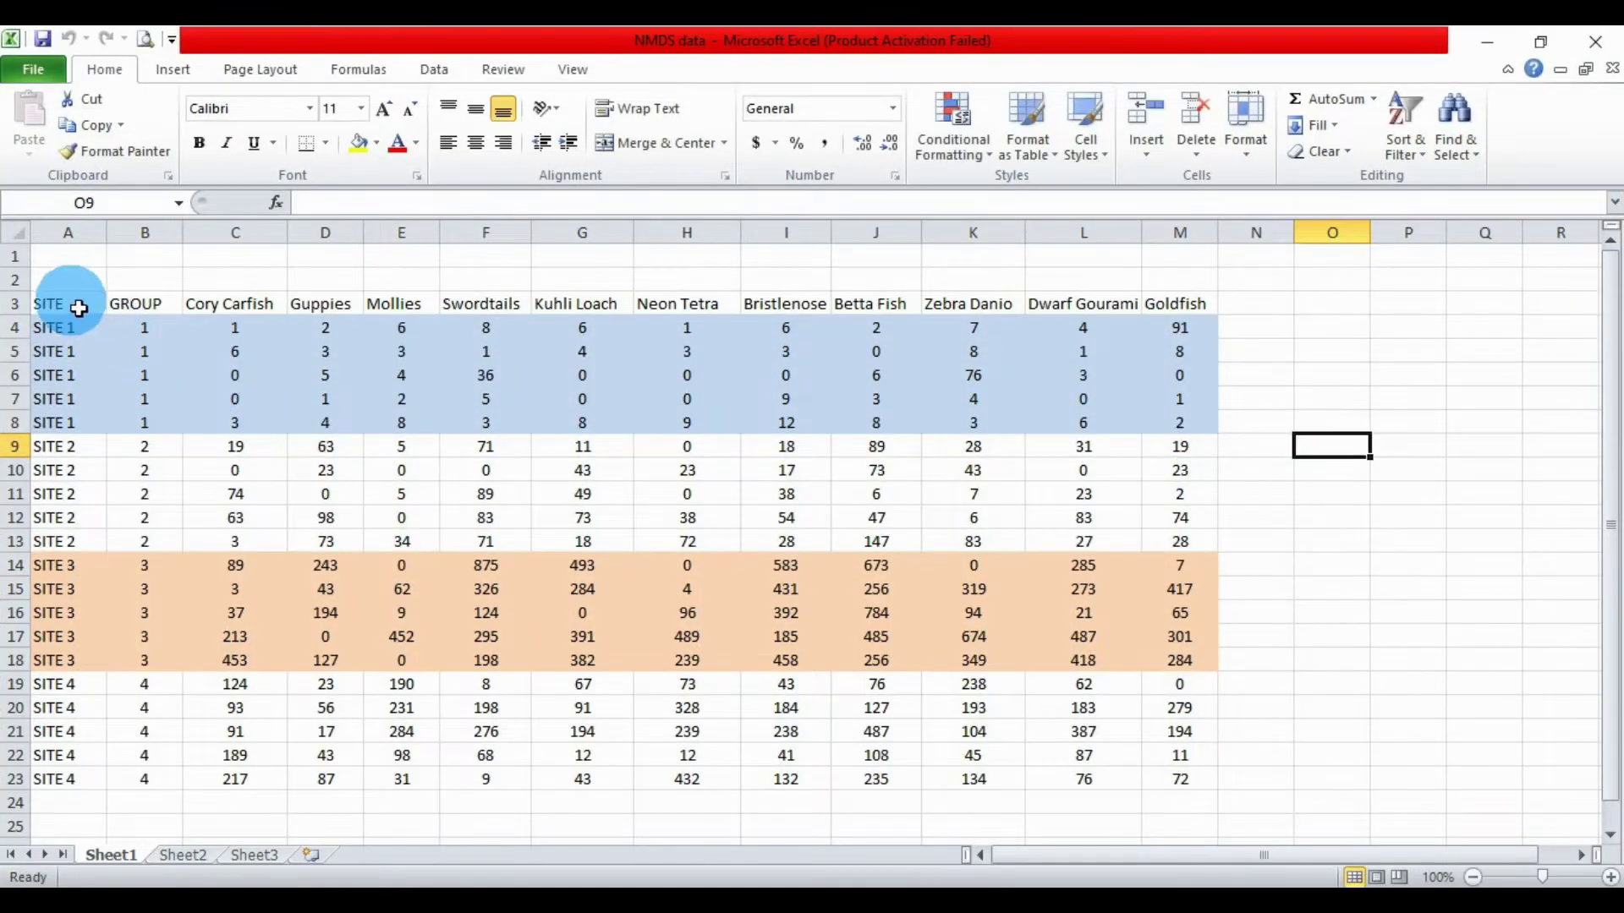
left_click_drag(79, 310, 68, 782)
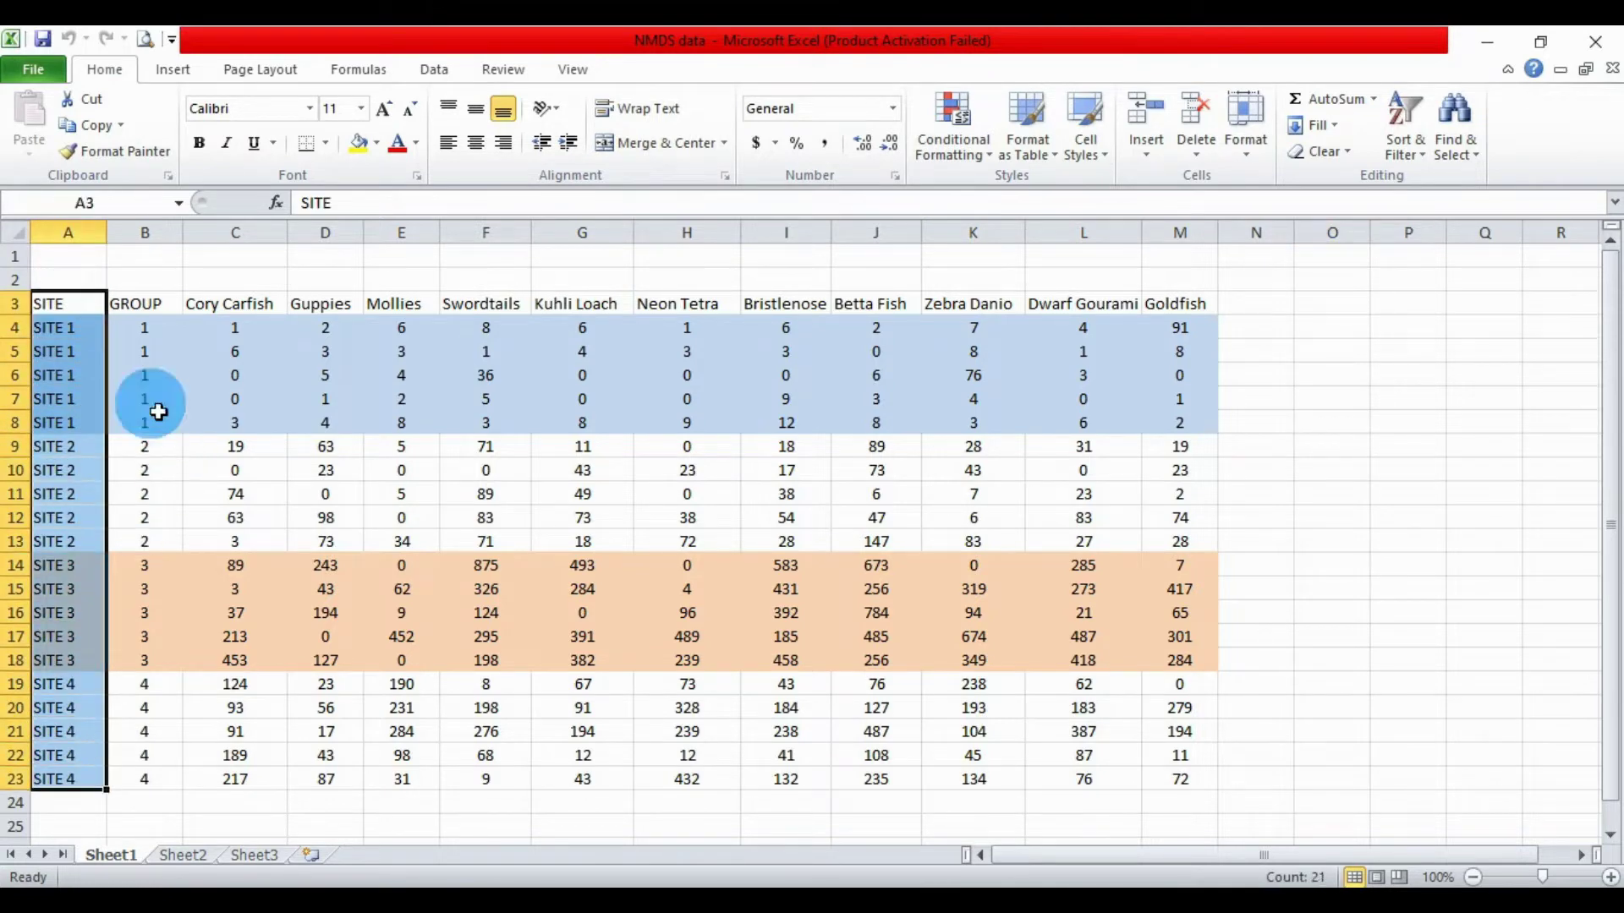
left_click_drag(144, 319, 139, 755)
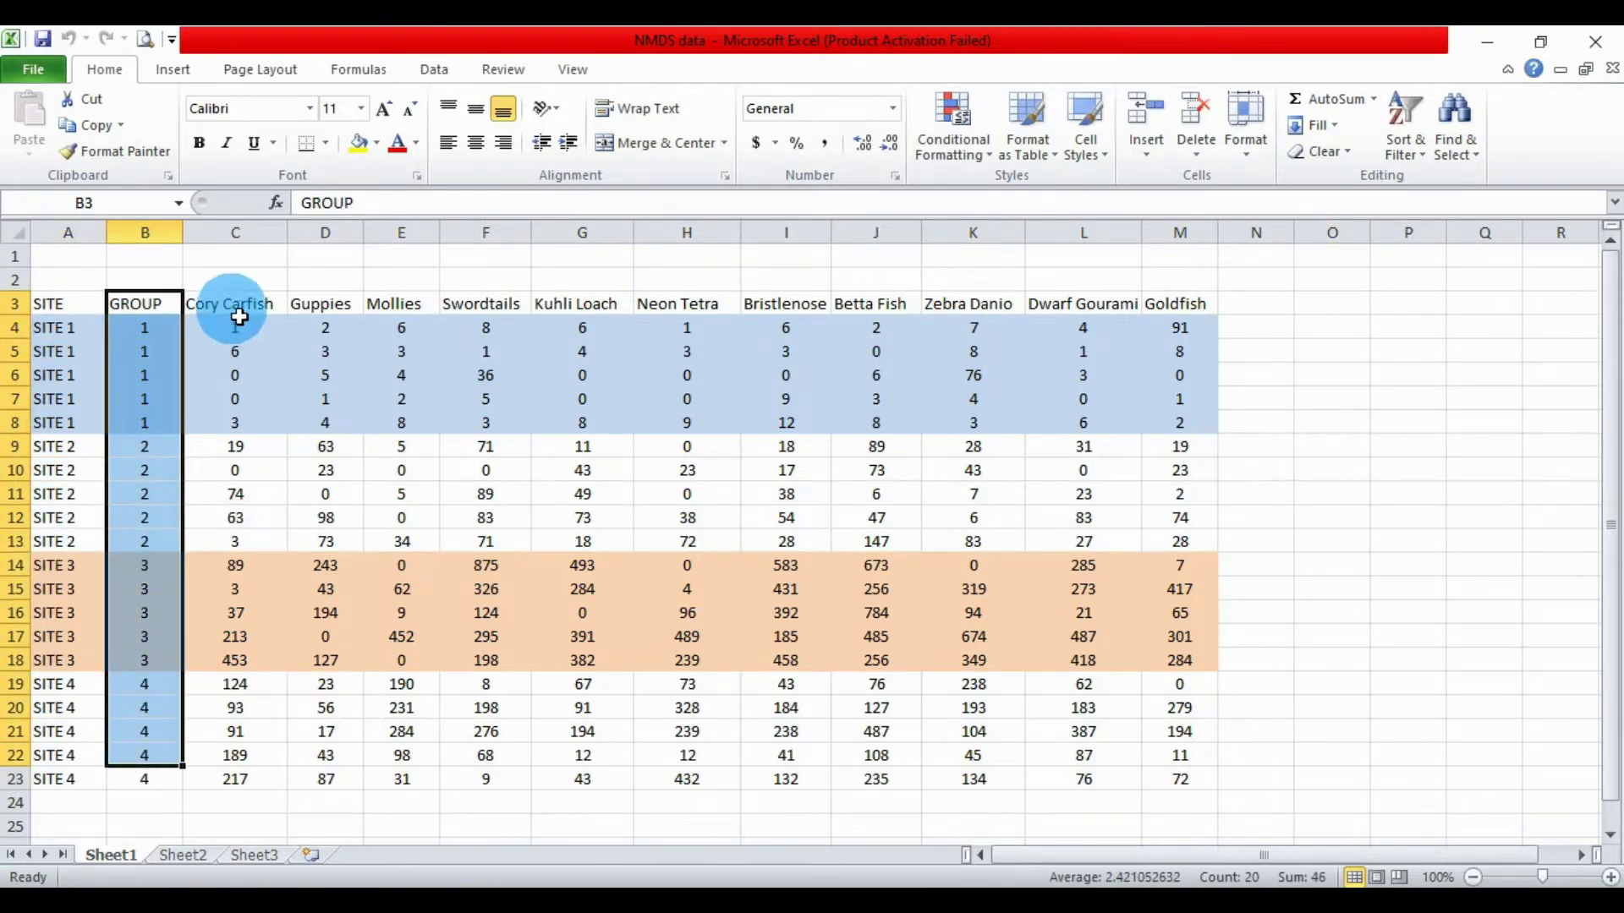
left_click_drag(240, 318, 1048, 352)
left_click(972, 471)
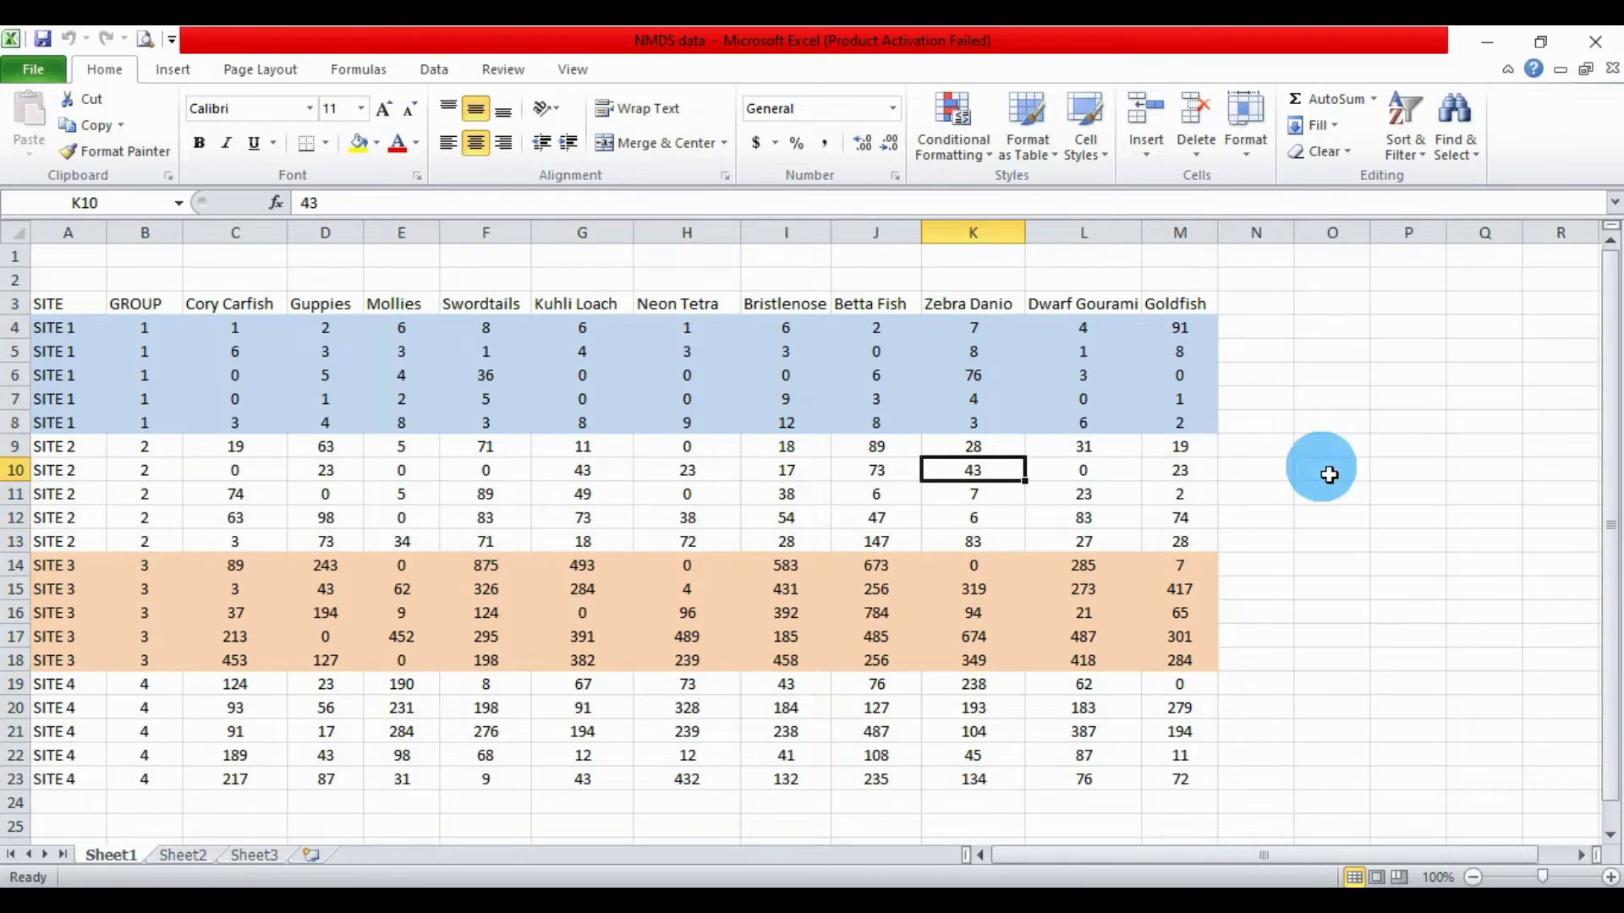
left_click_drag(1201, 779, 71, 324)
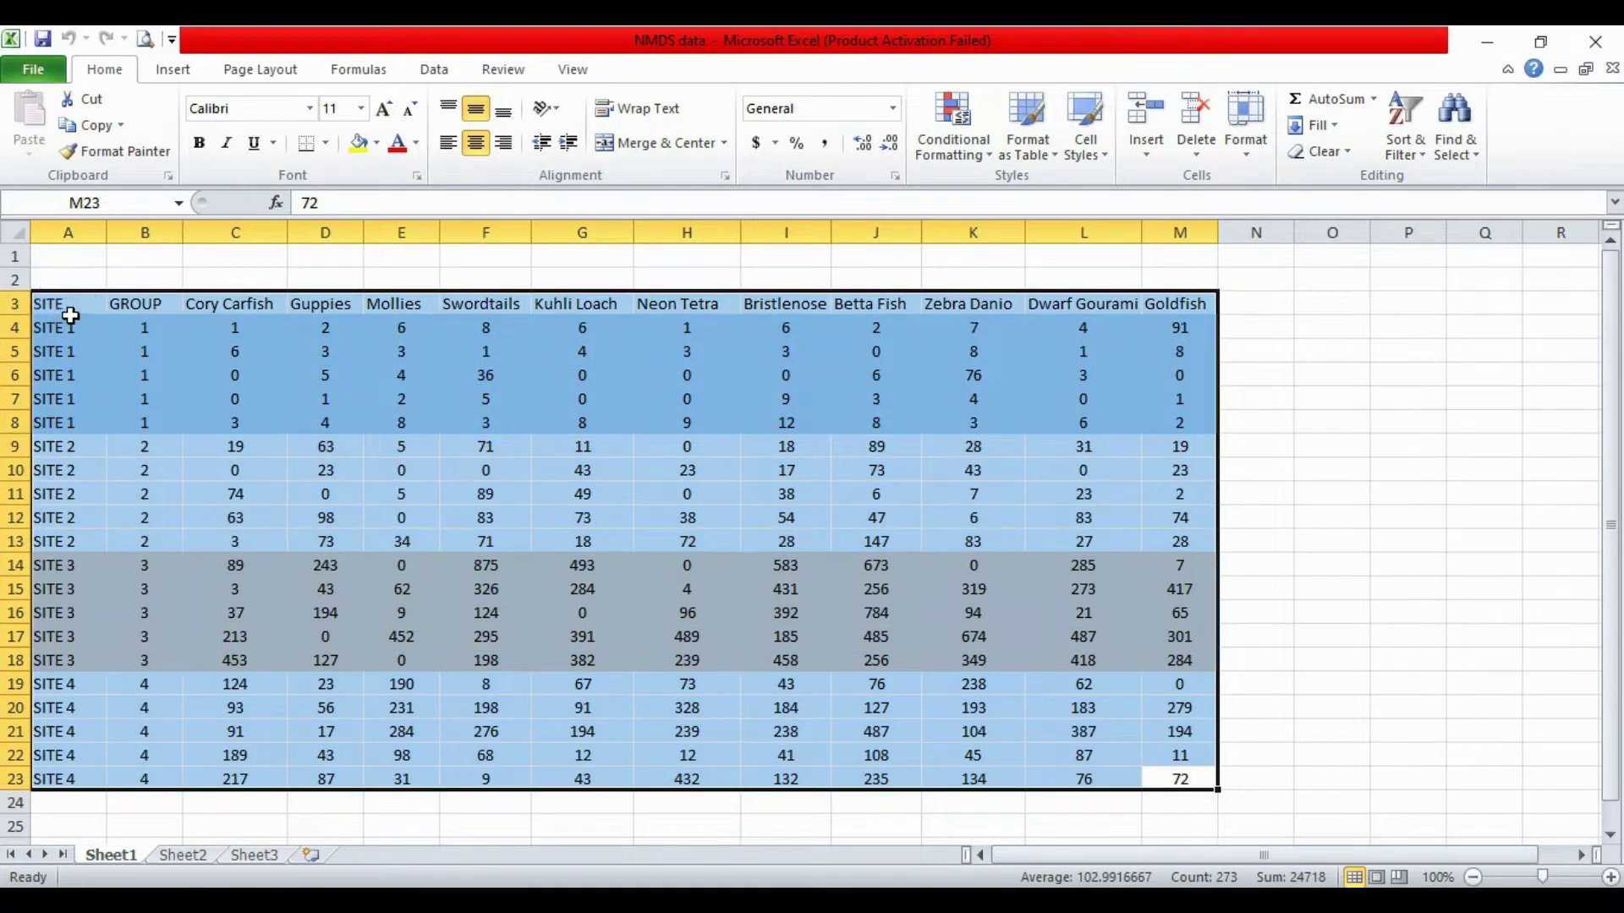
right_click(70, 316)
key("Escape")
right_click(66, 312)
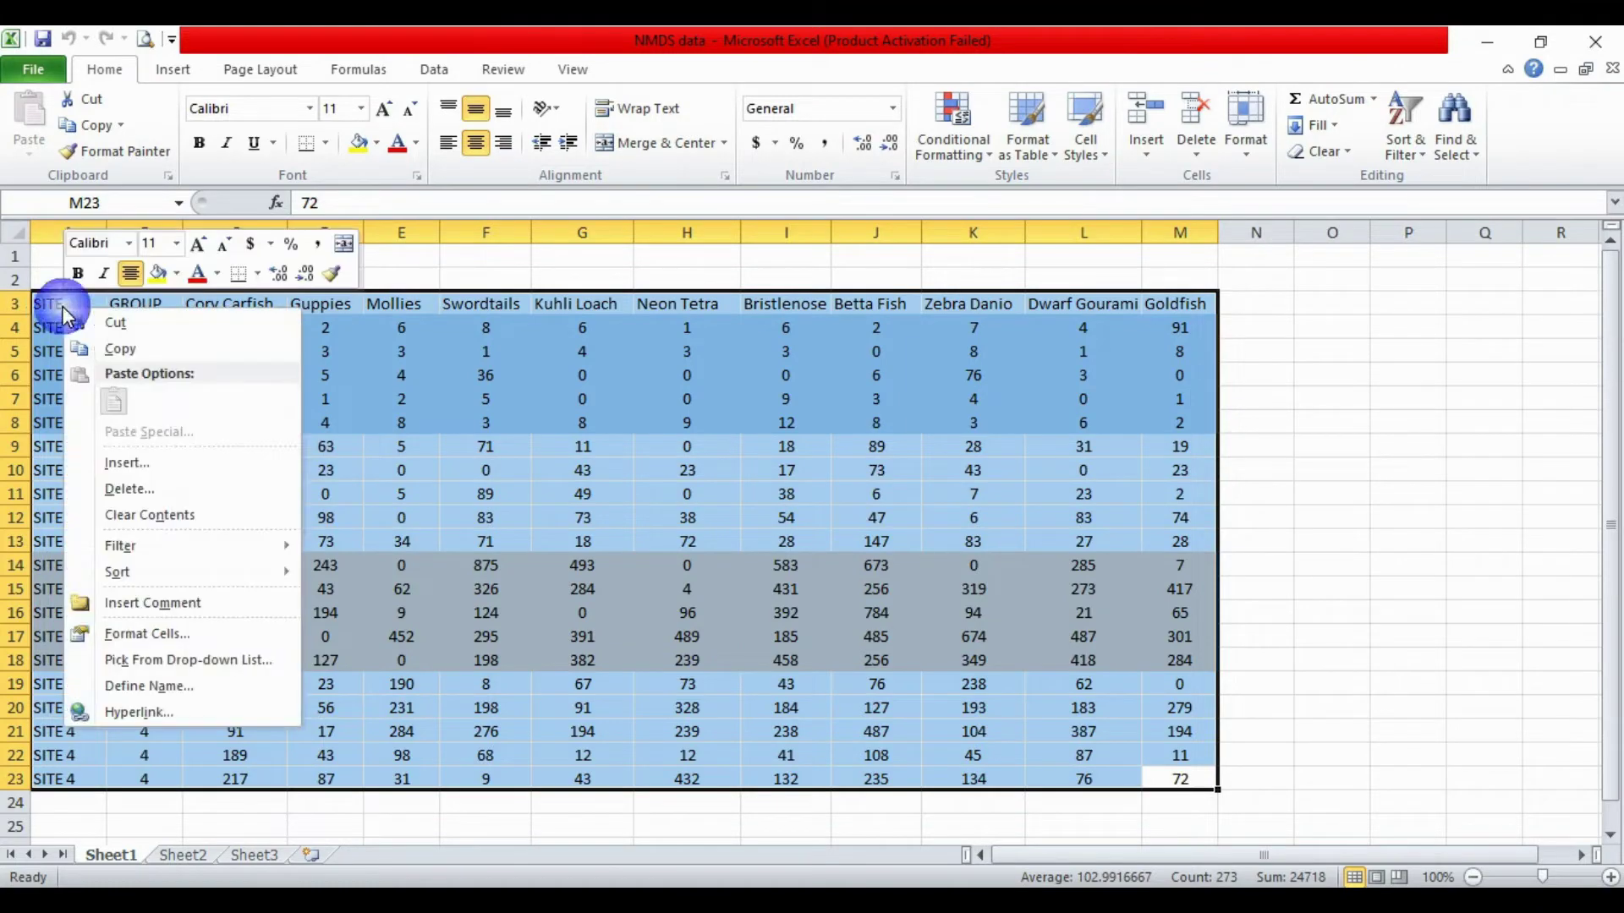
left_click(125, 364)
Paste the fish-count table into PAST with row and column attributes shown
left_click(783, 898)
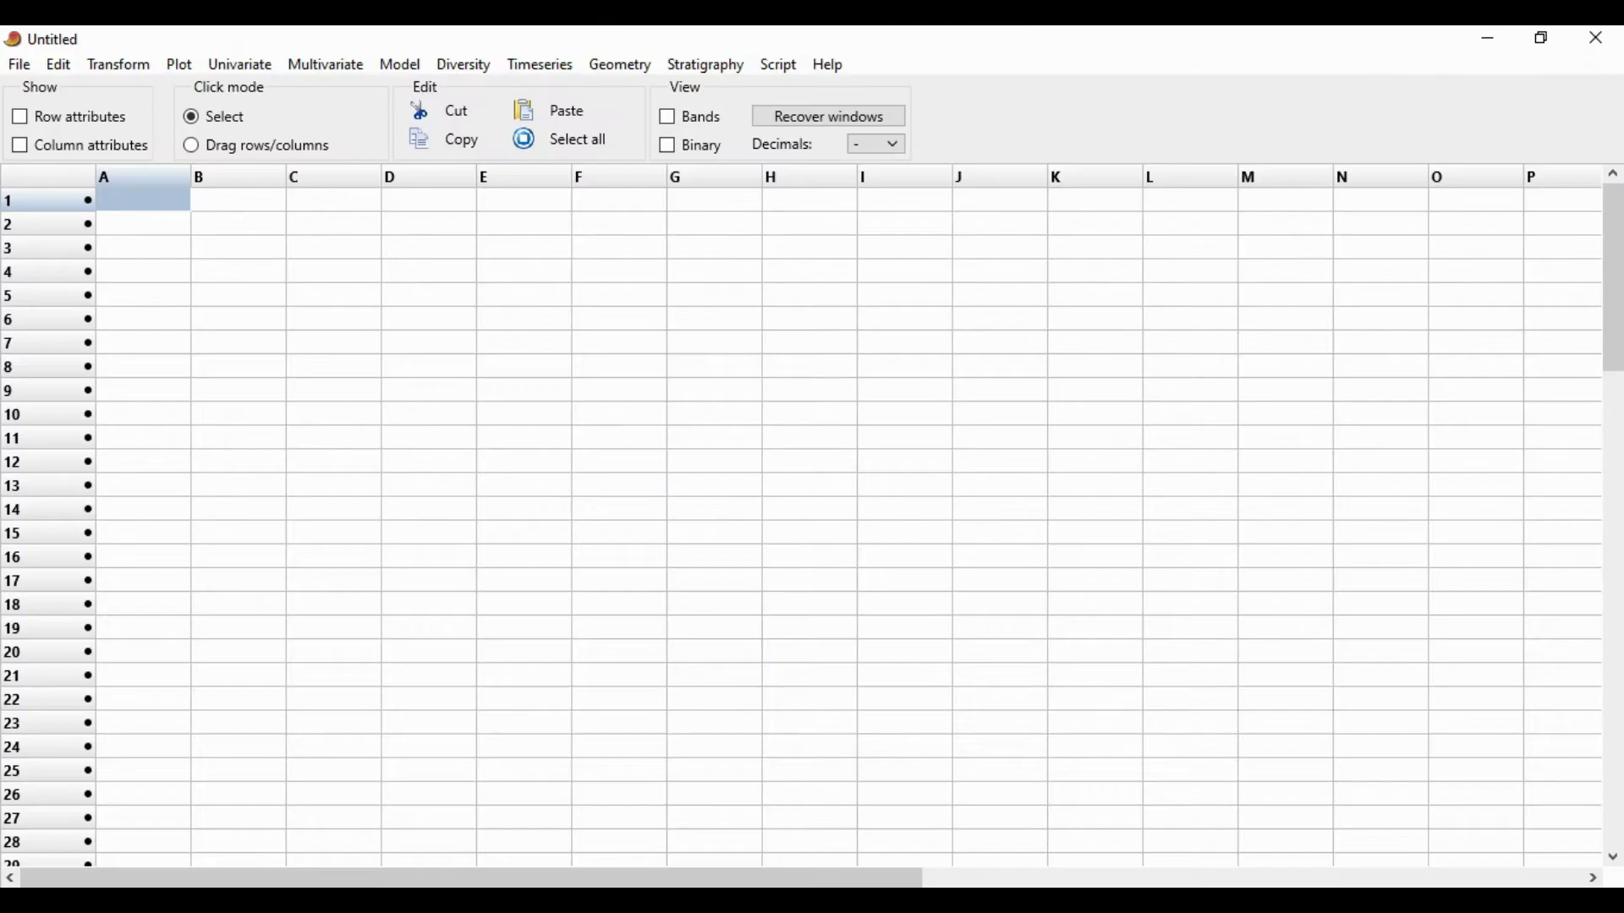
left_click(21, 123)
left_click(21, 145)
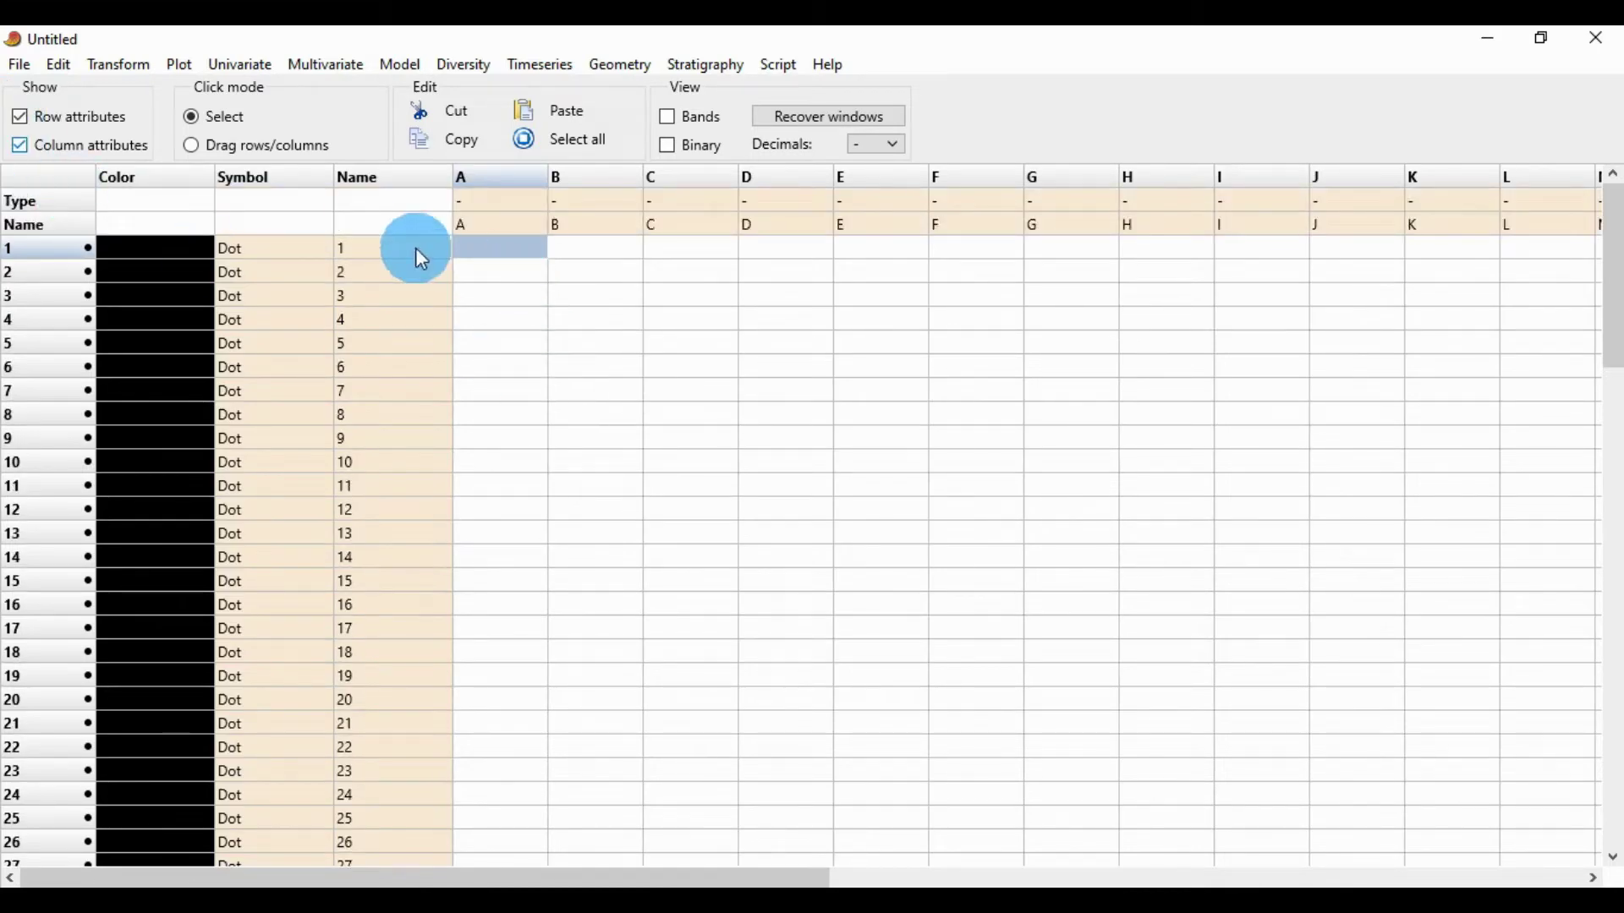
left_click(409, 226)
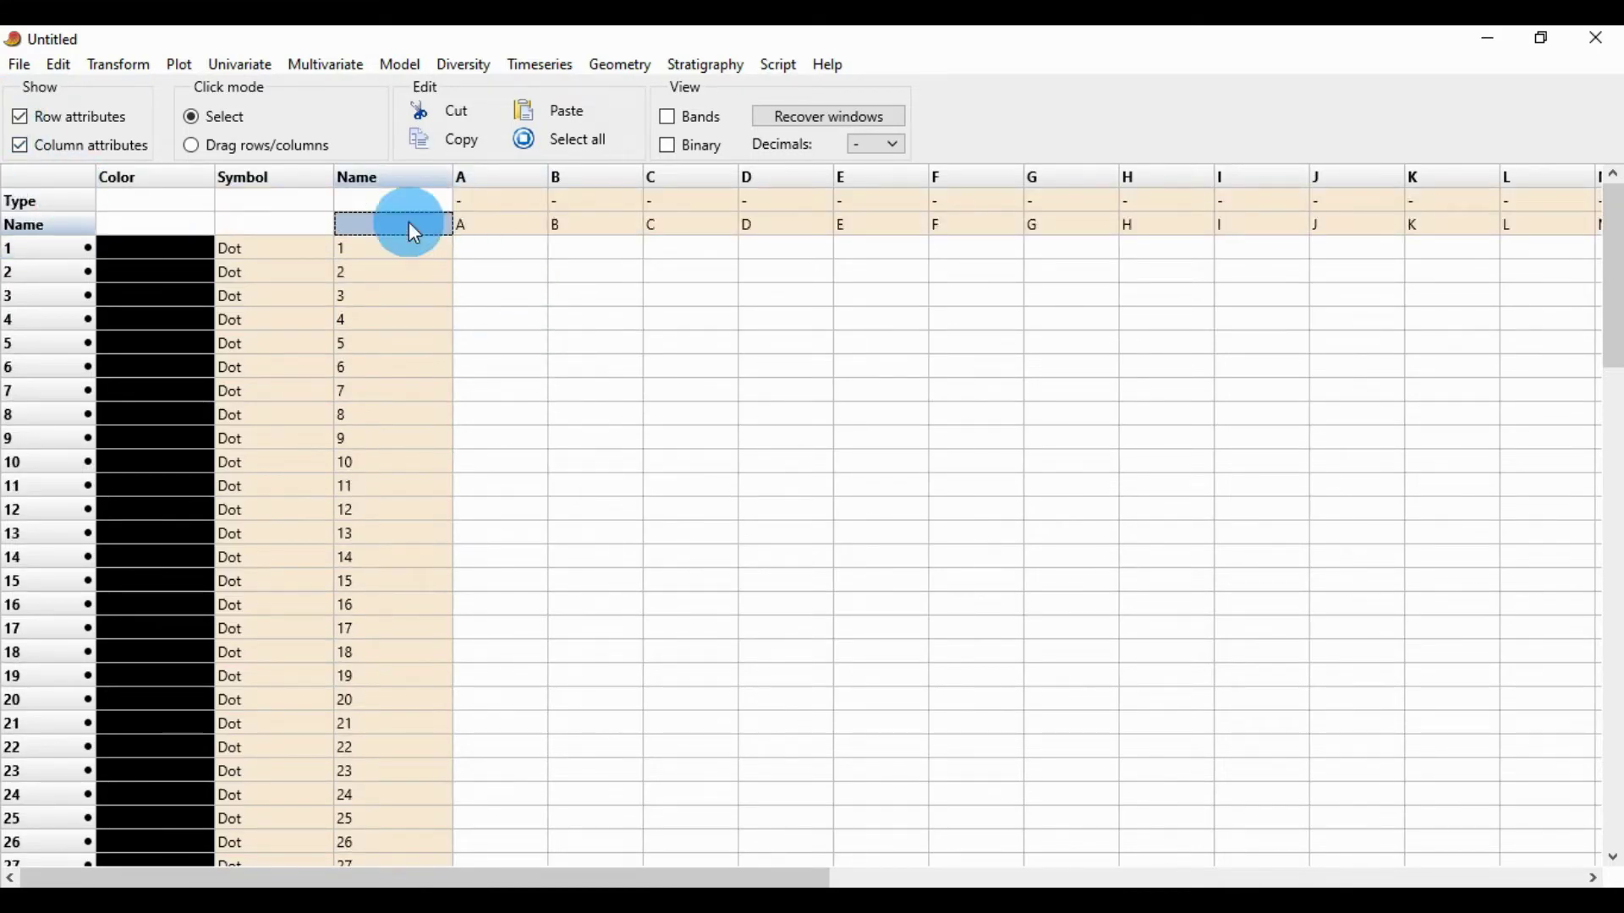
key("ctrl+v")
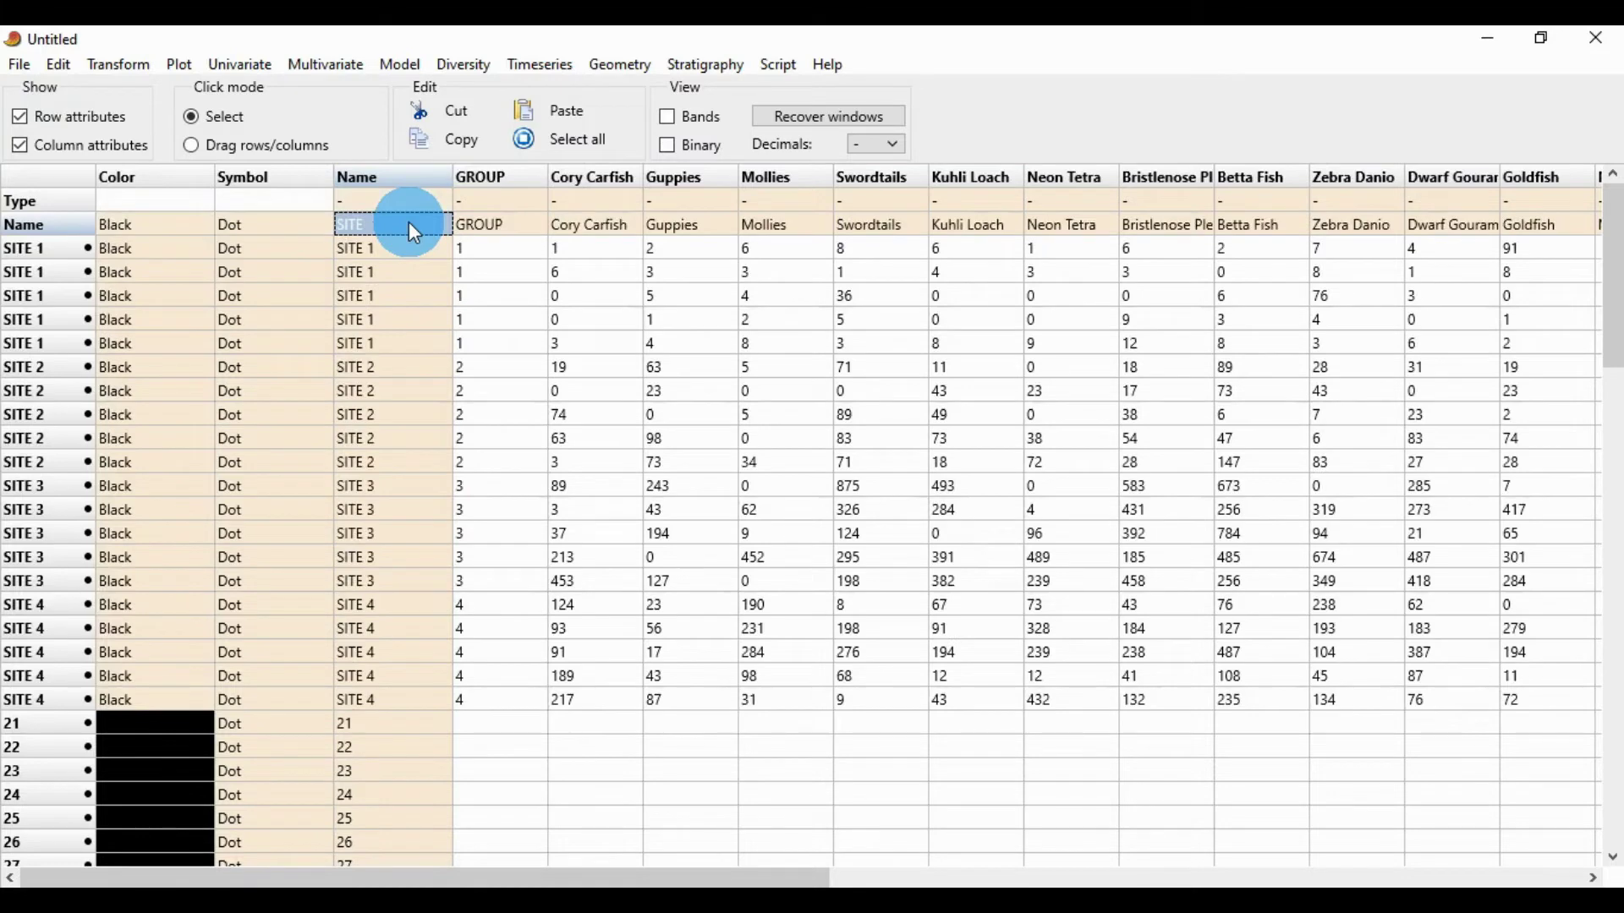
Set the GROUP column's type to Group, then hide the attribute rows and columns
left_click(525, 203)
left_click(532, 200)
left_click(509, 247)
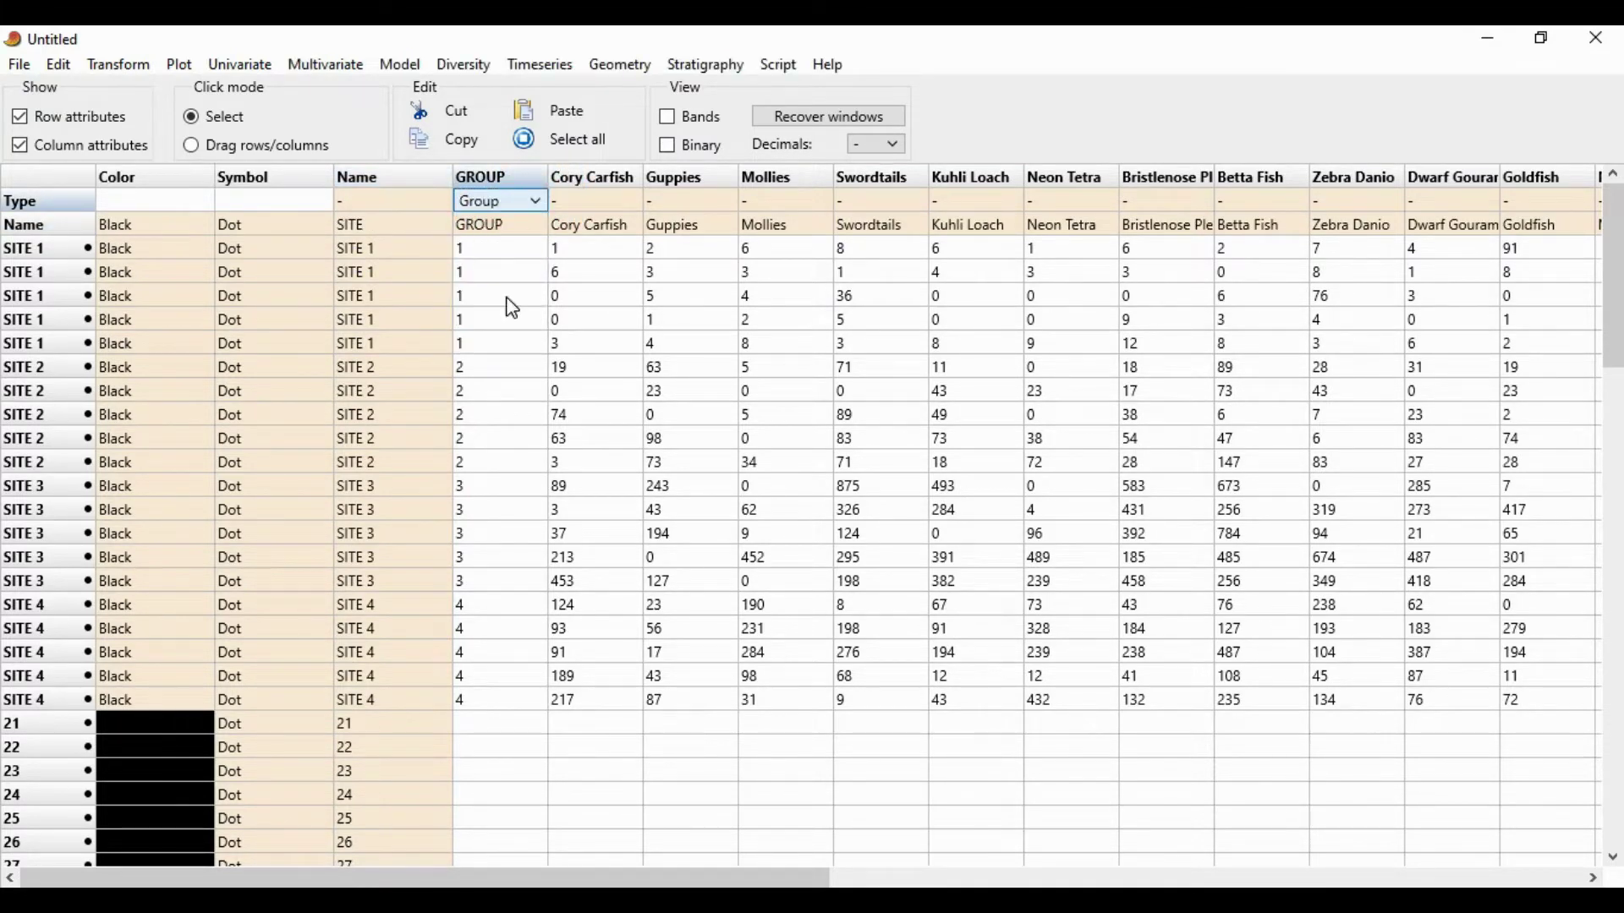
left_click(526, 717)
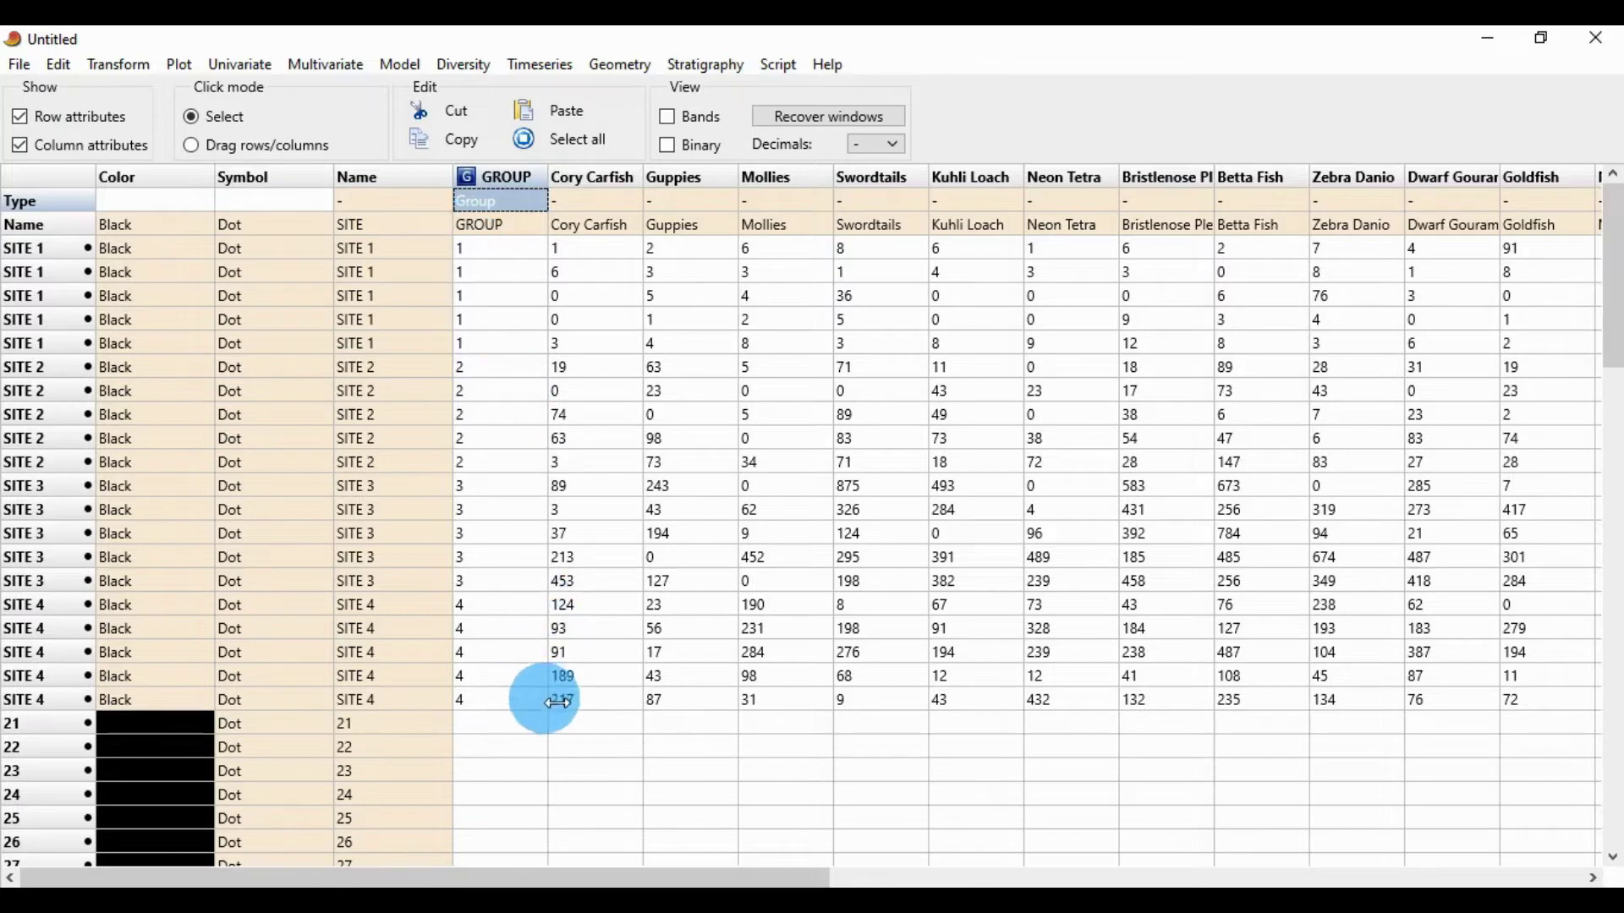
left_click(534, 744)
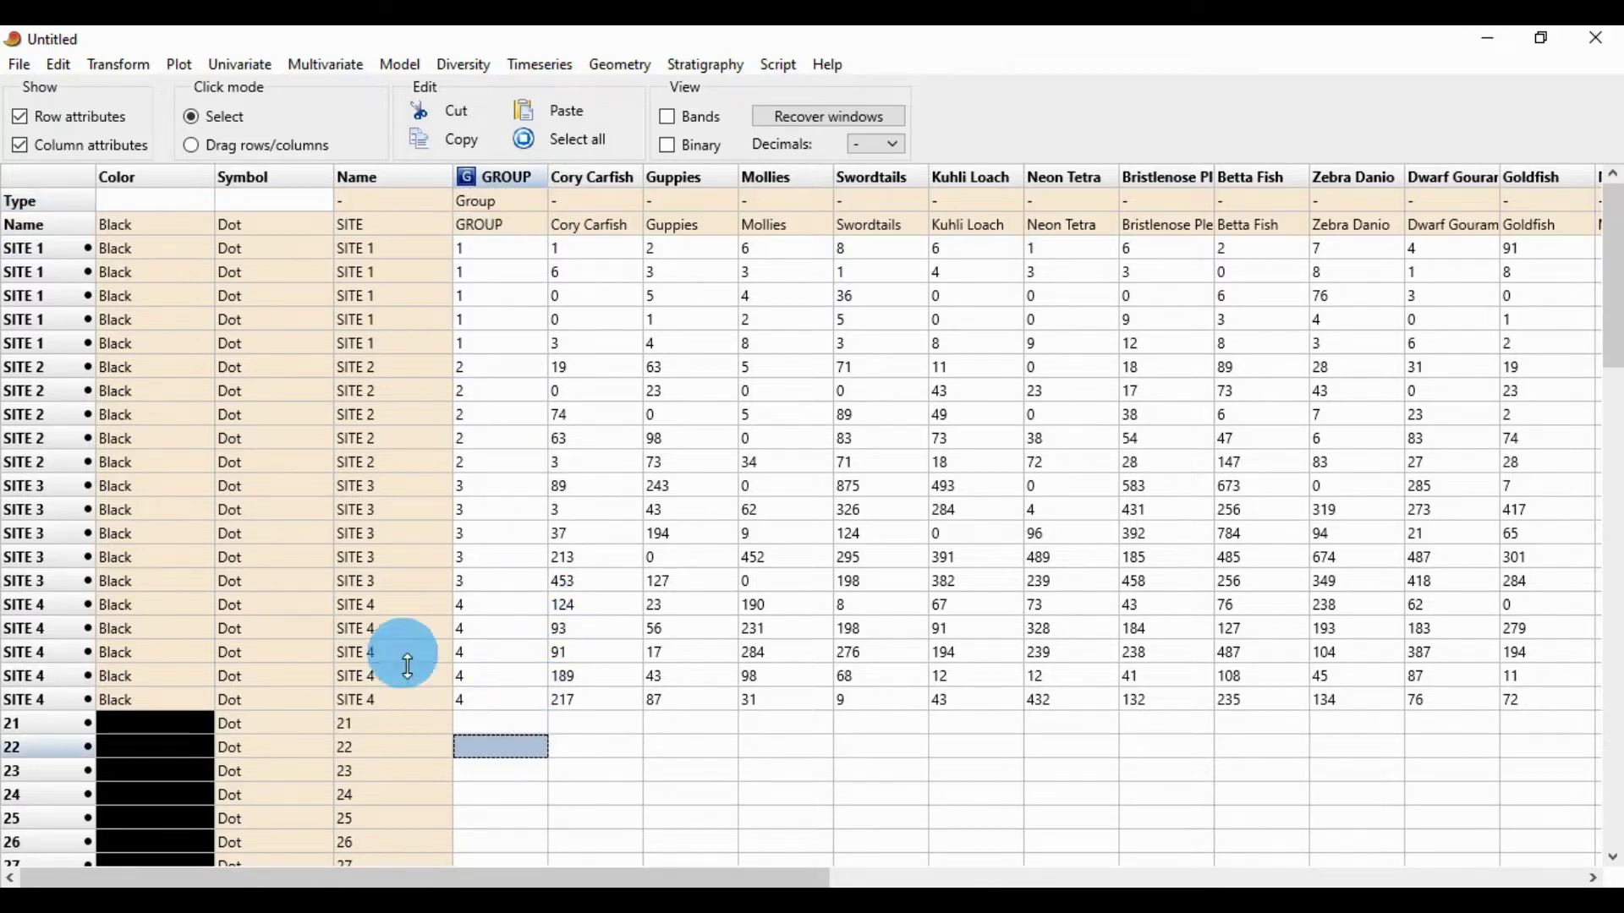
left_click(21, 119)
left_click(21, 145)
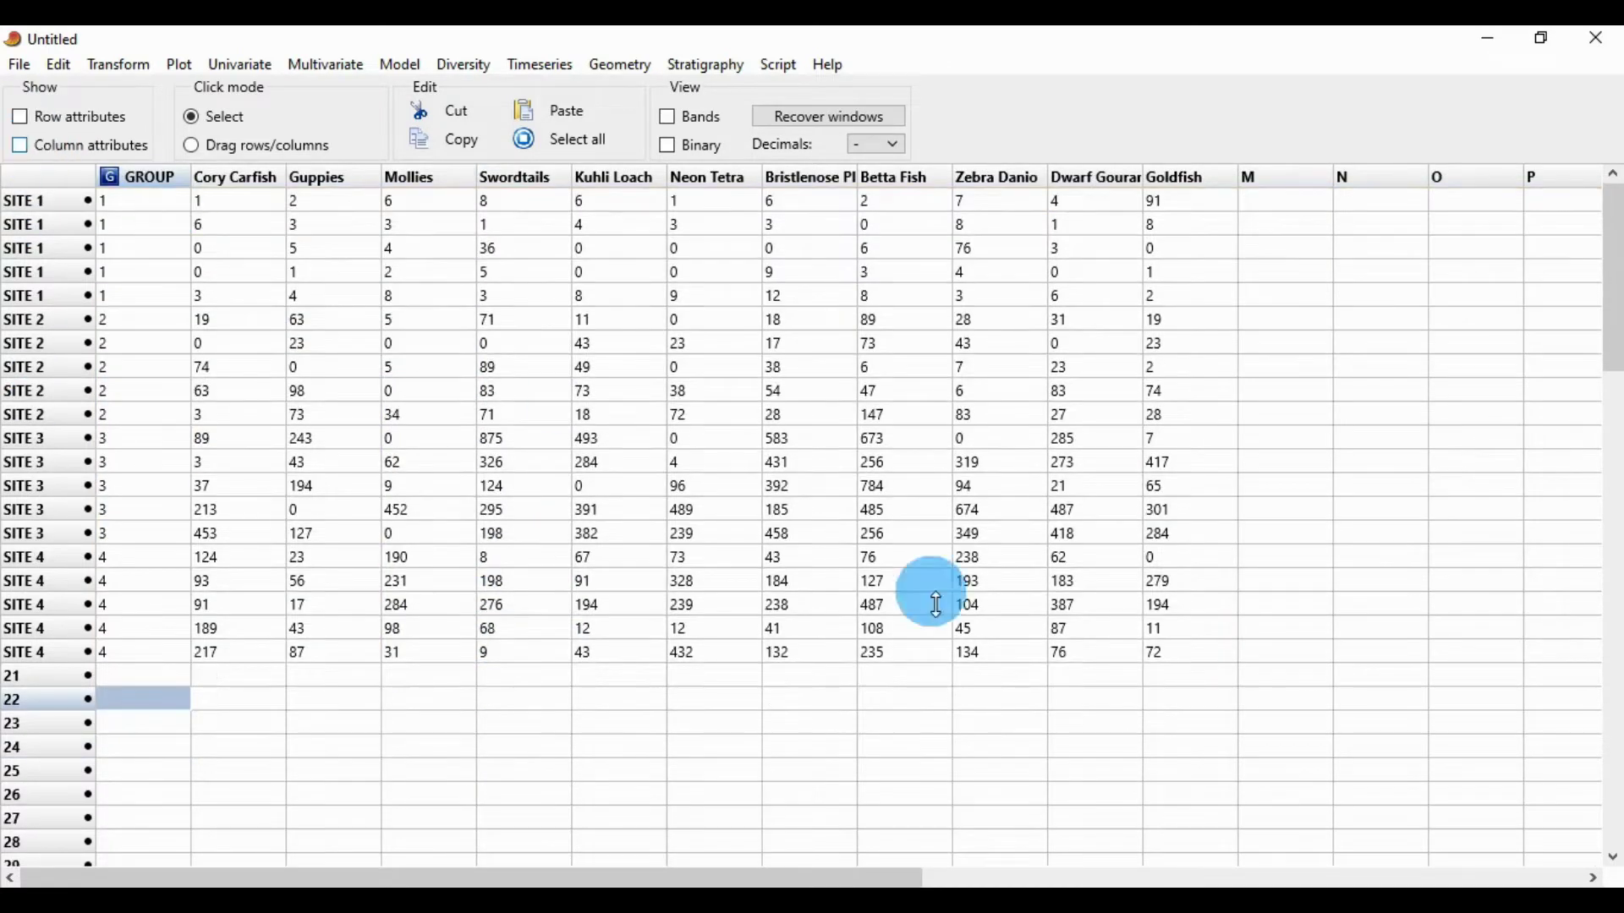
Select all data from GROUP to Goldfish and open the row colours and symbols settings
left_click_drag(1201, 669, 524, 489)
left_click_drag(150, 216, 133, 205)
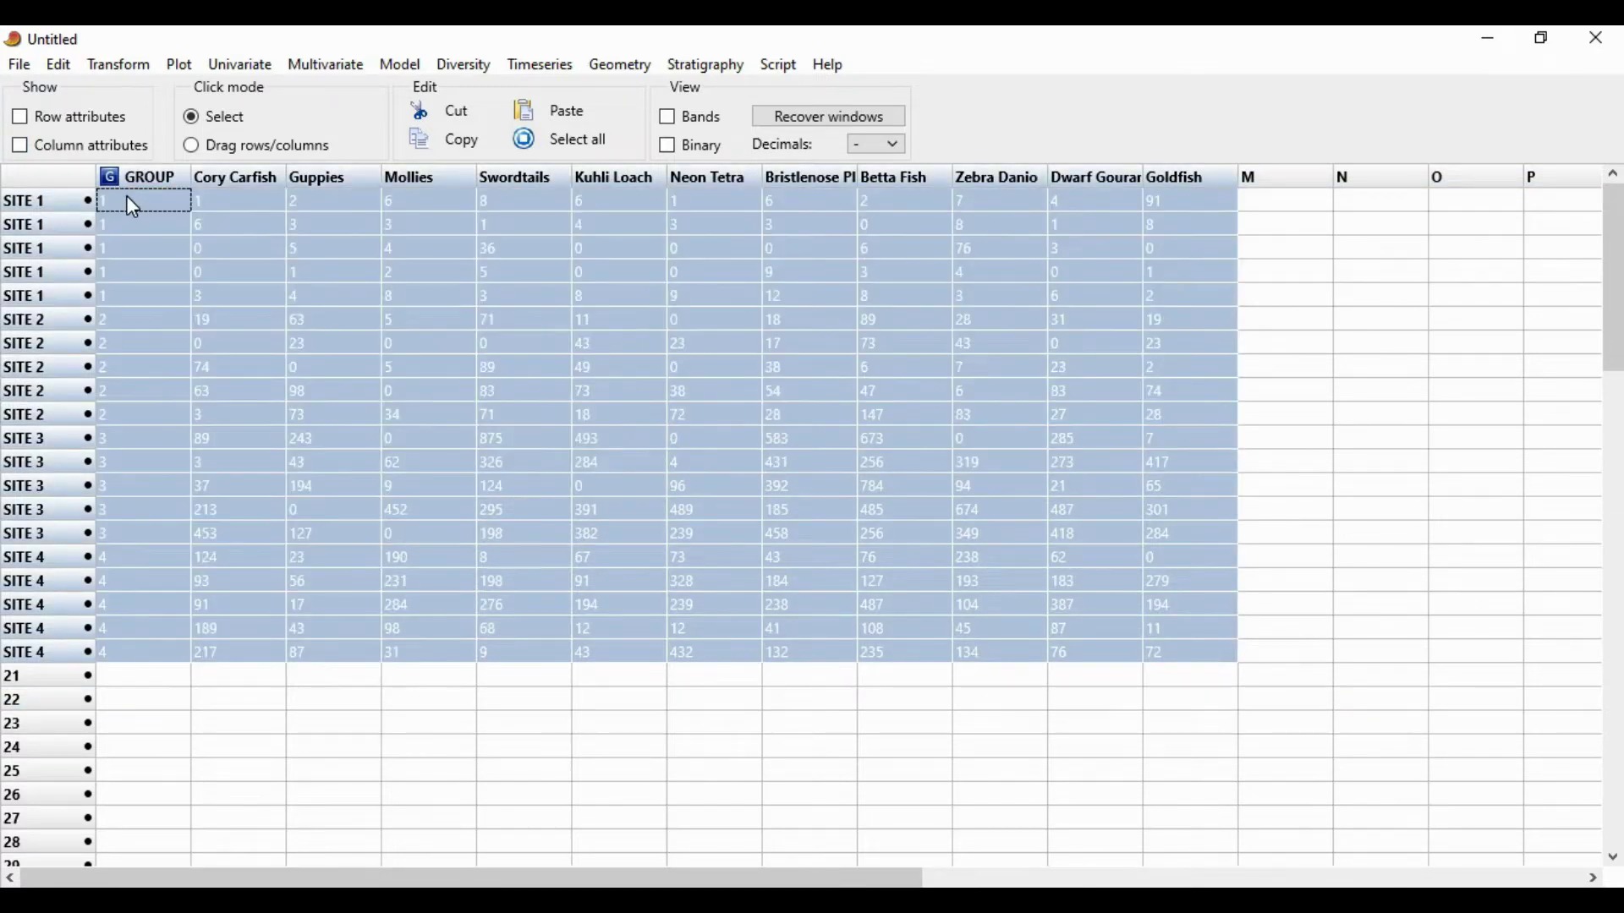
left_click(57, 65)
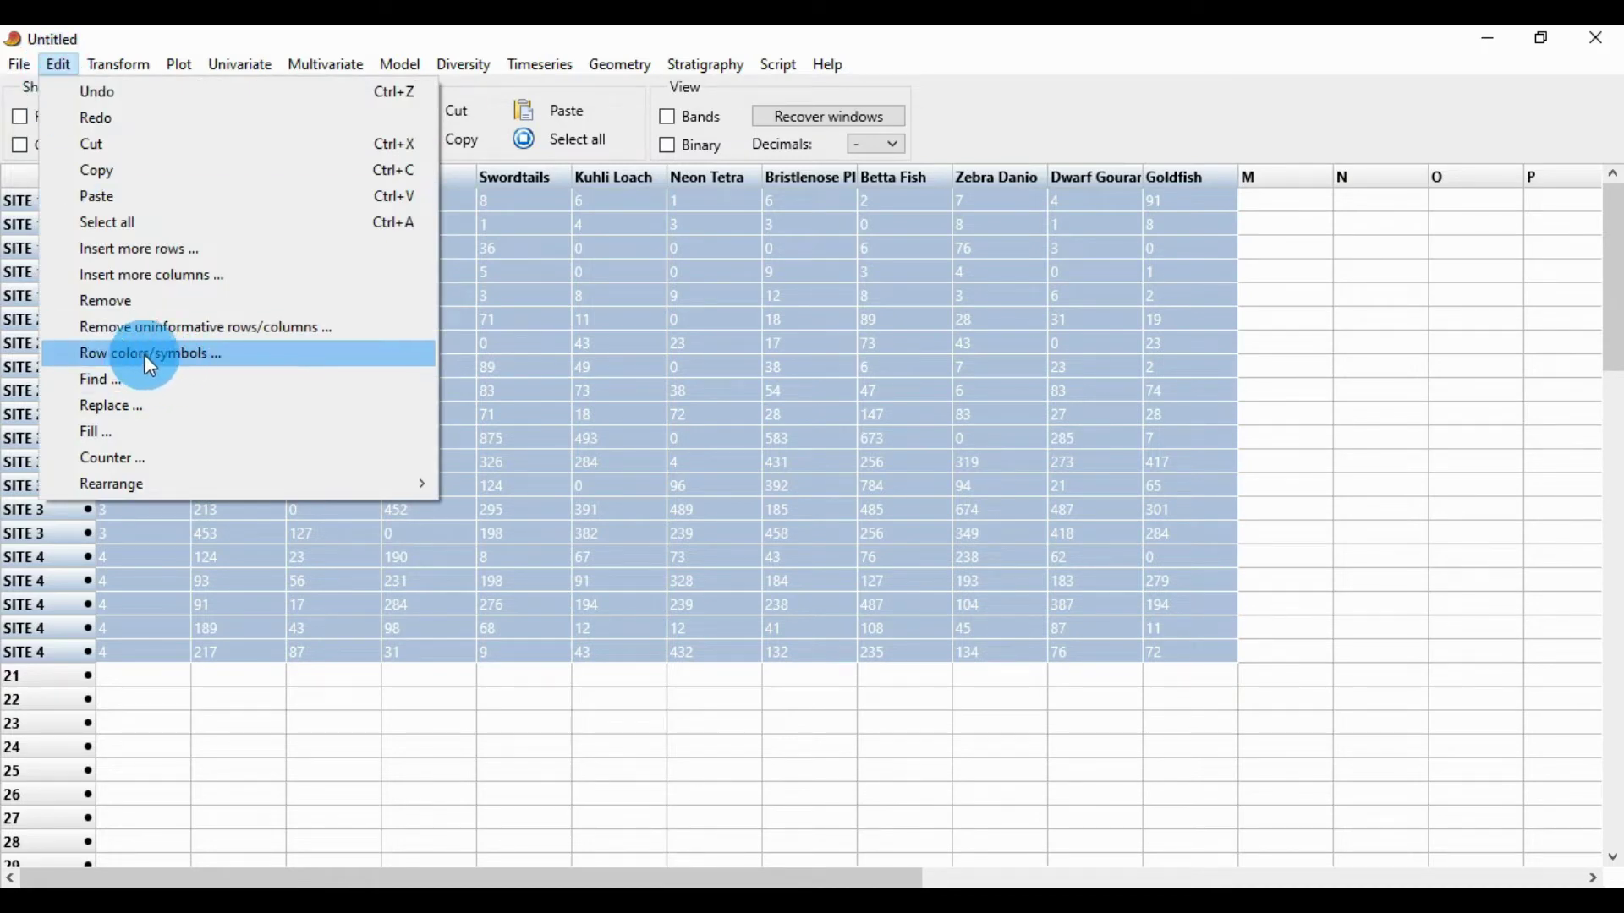
left_click(194, 354)
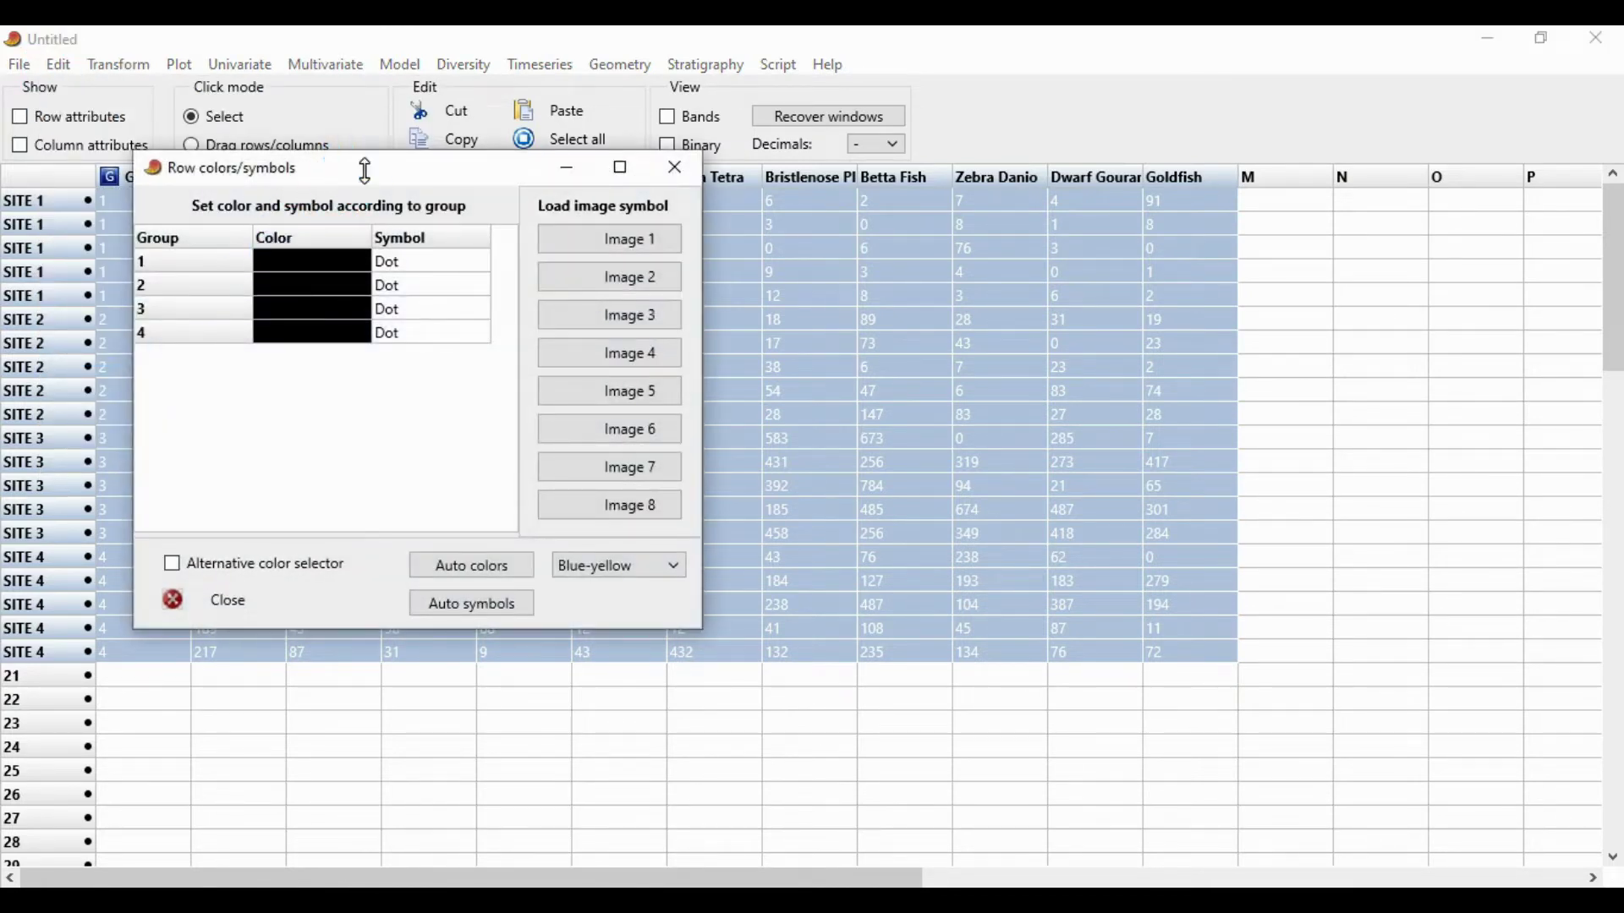
left_click_drag(469, 188, 799, 248)
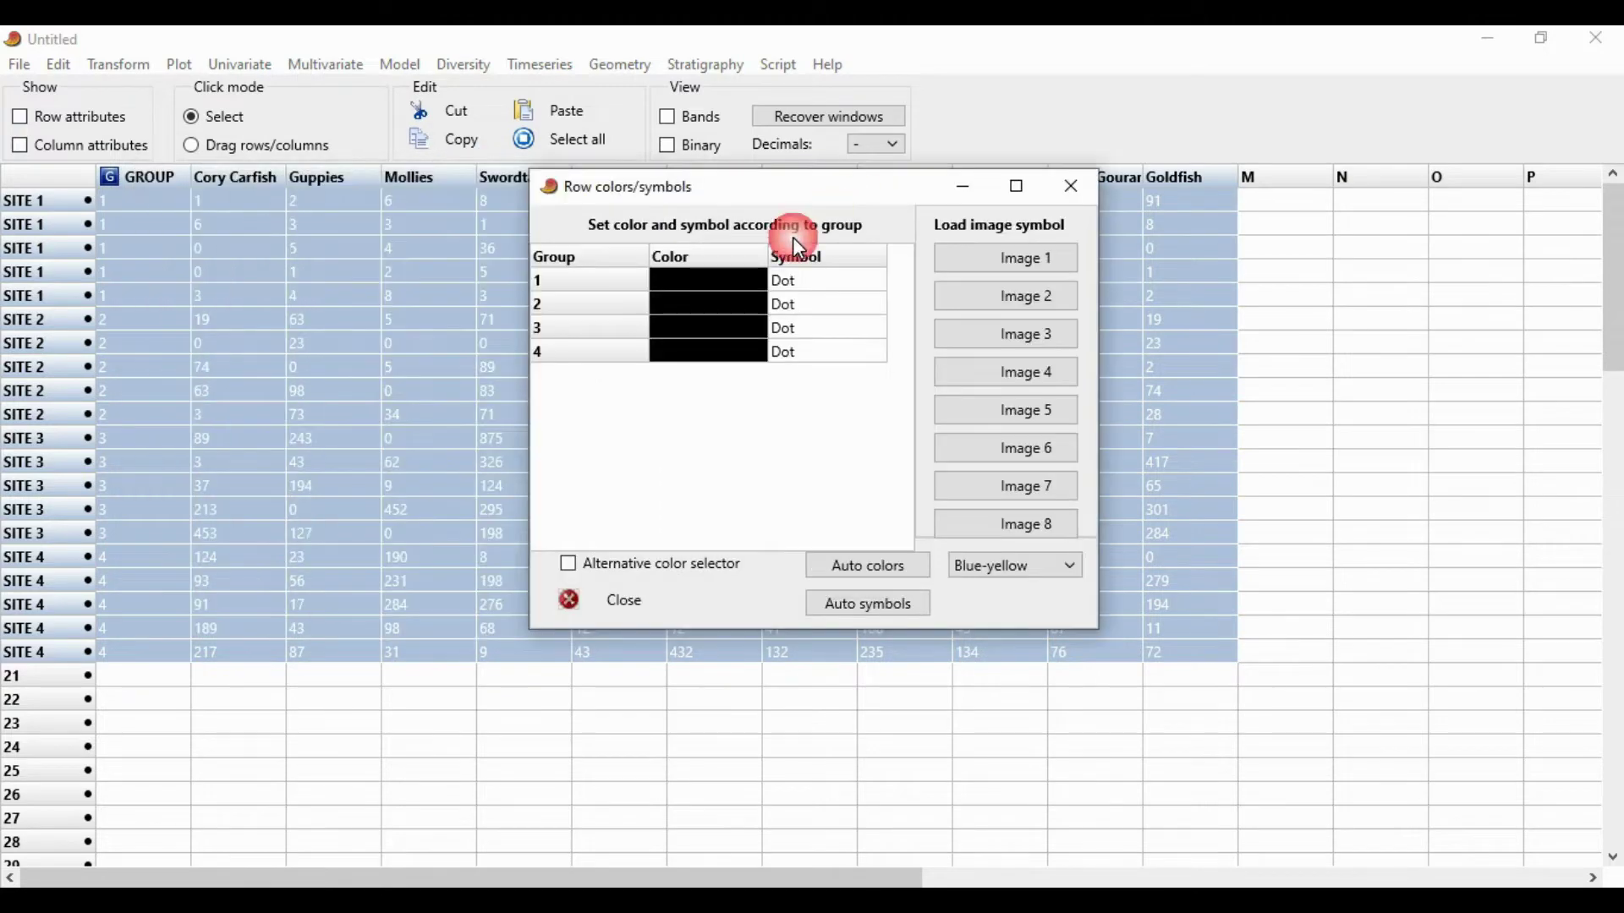
Colour group 1 Aqua and group 2 Blue
left_click(739, 290)
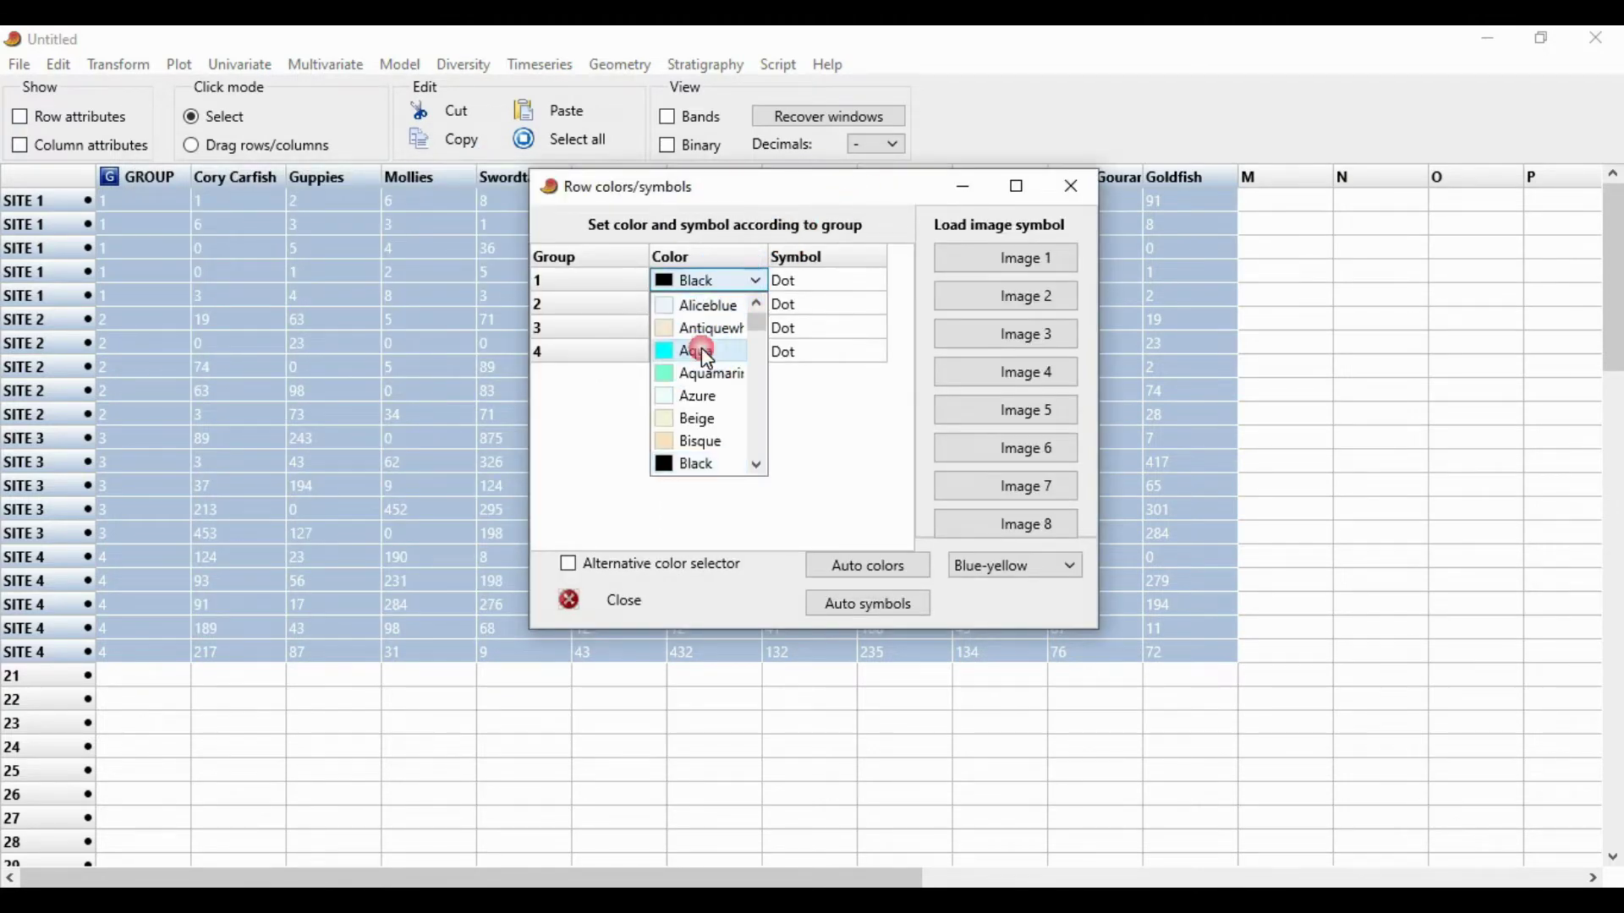
left_click(705, 352)
left_click(712, 311)
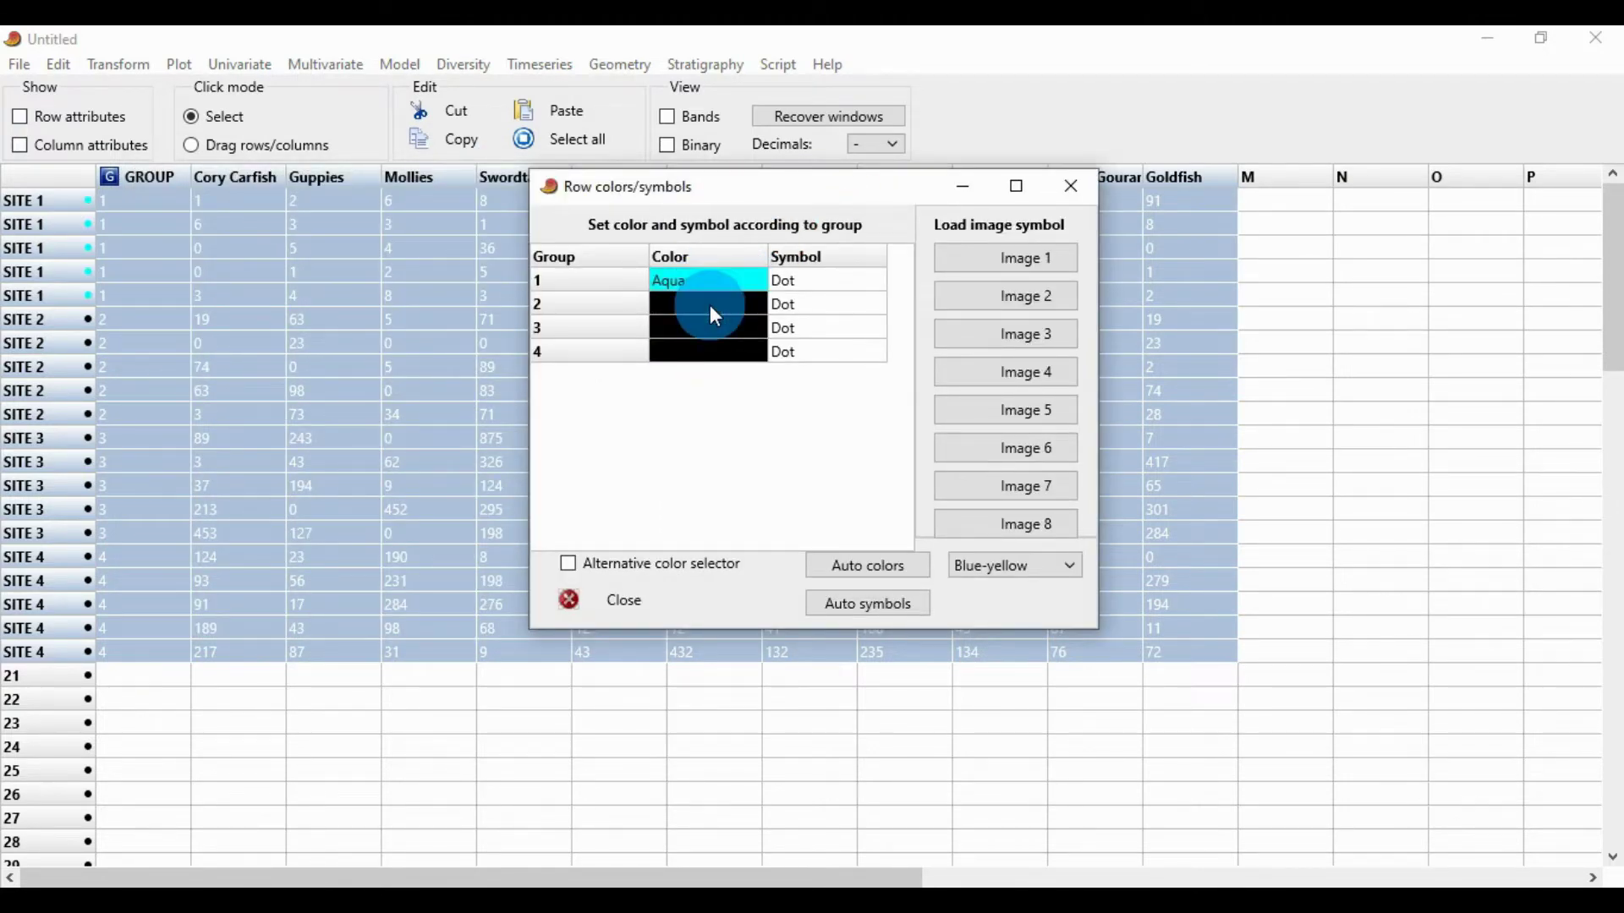
left_click(709, 305)
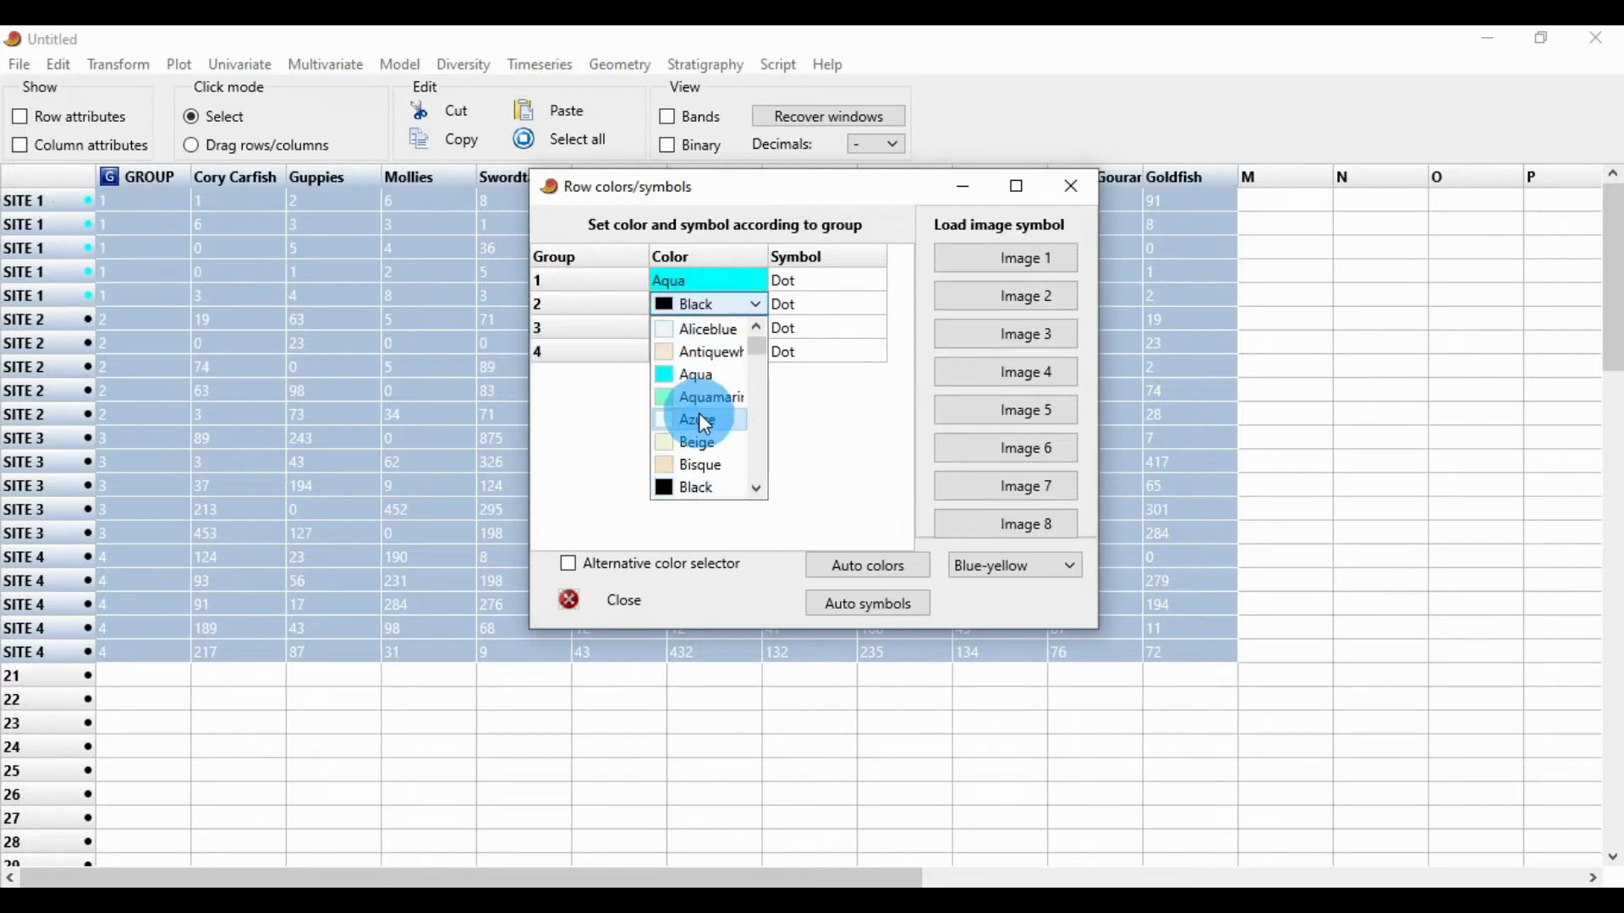
scroll(698, 423, "down", 1)
left_click(705, 461)
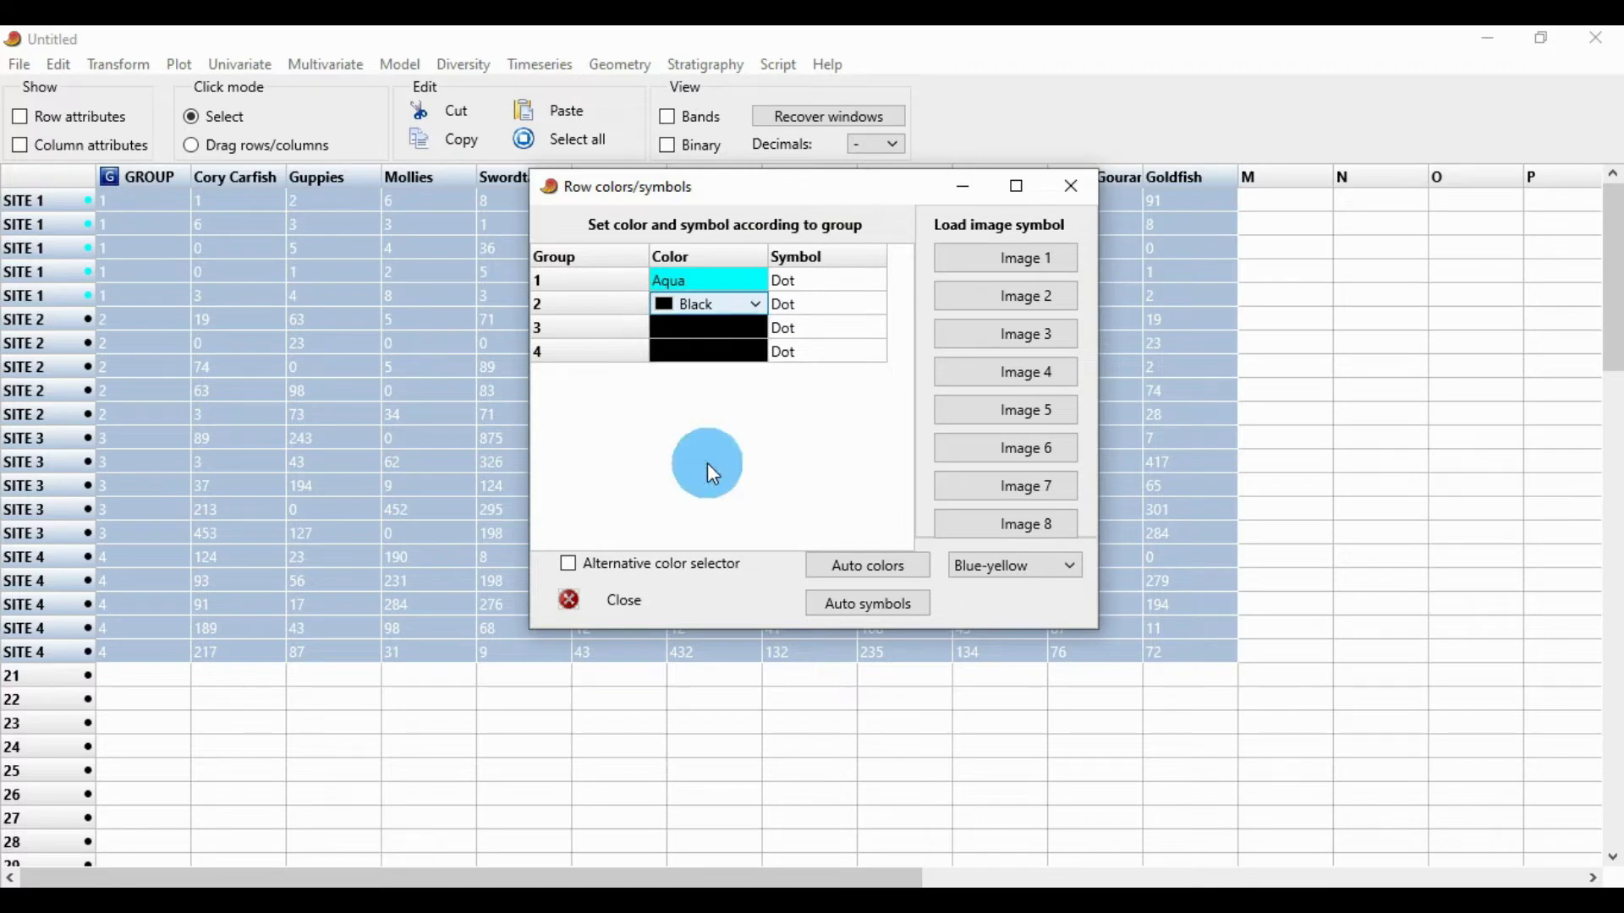
left_click(707, 336)
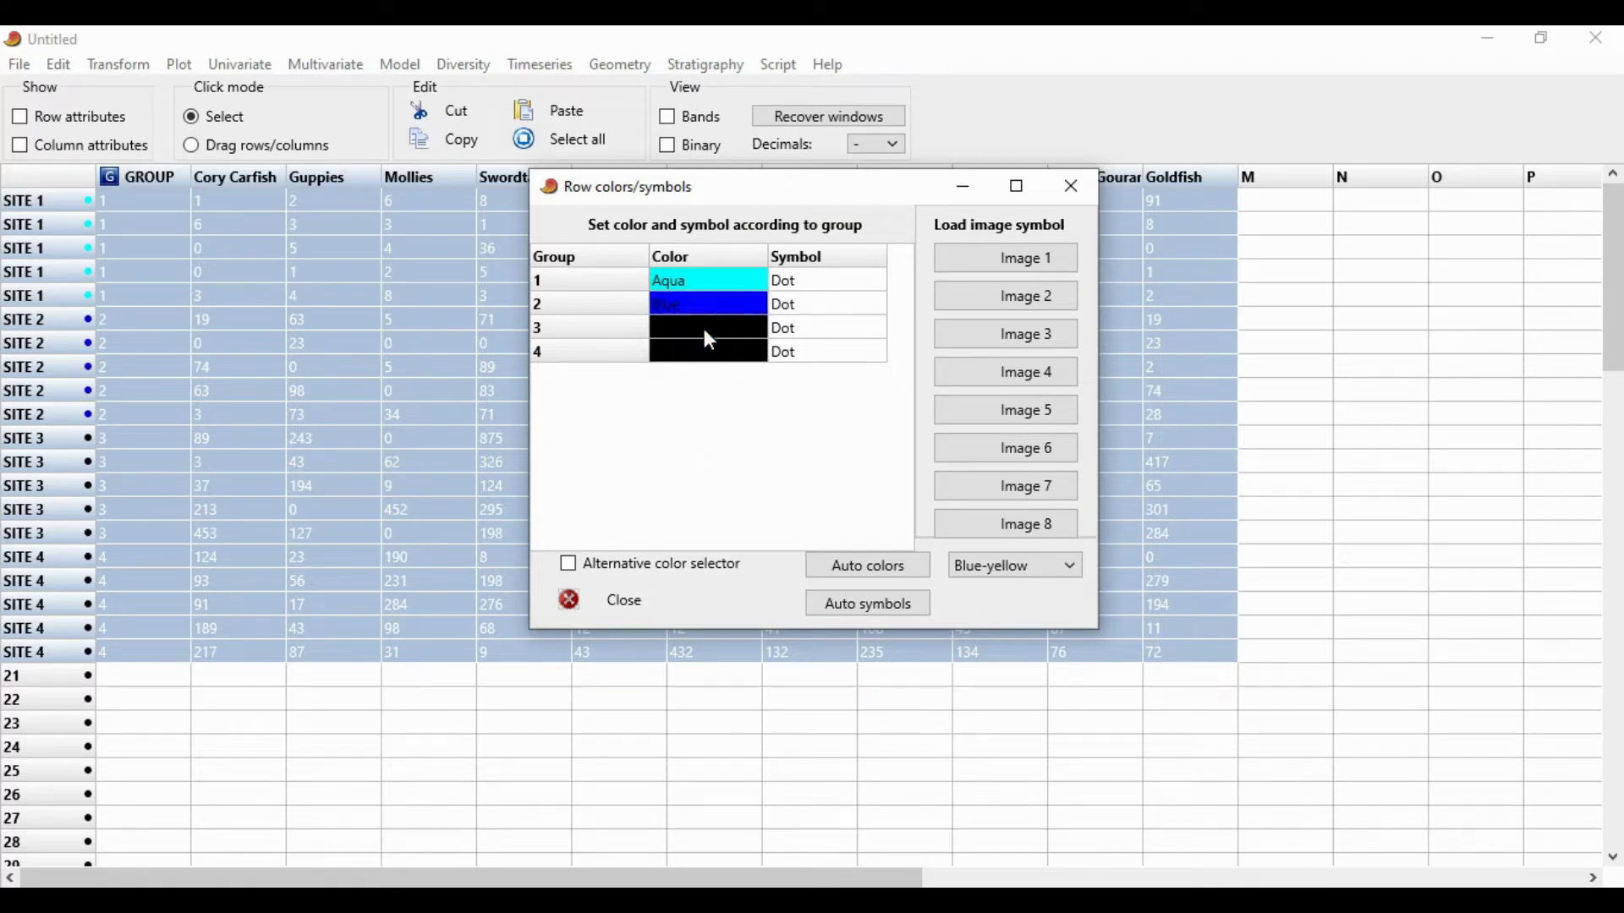
Colour group 3 Brown and group 4 Darkolivegreen
left_click(708, 338)
scroll(711, 474, "down", 1)
left_click(702, 465)
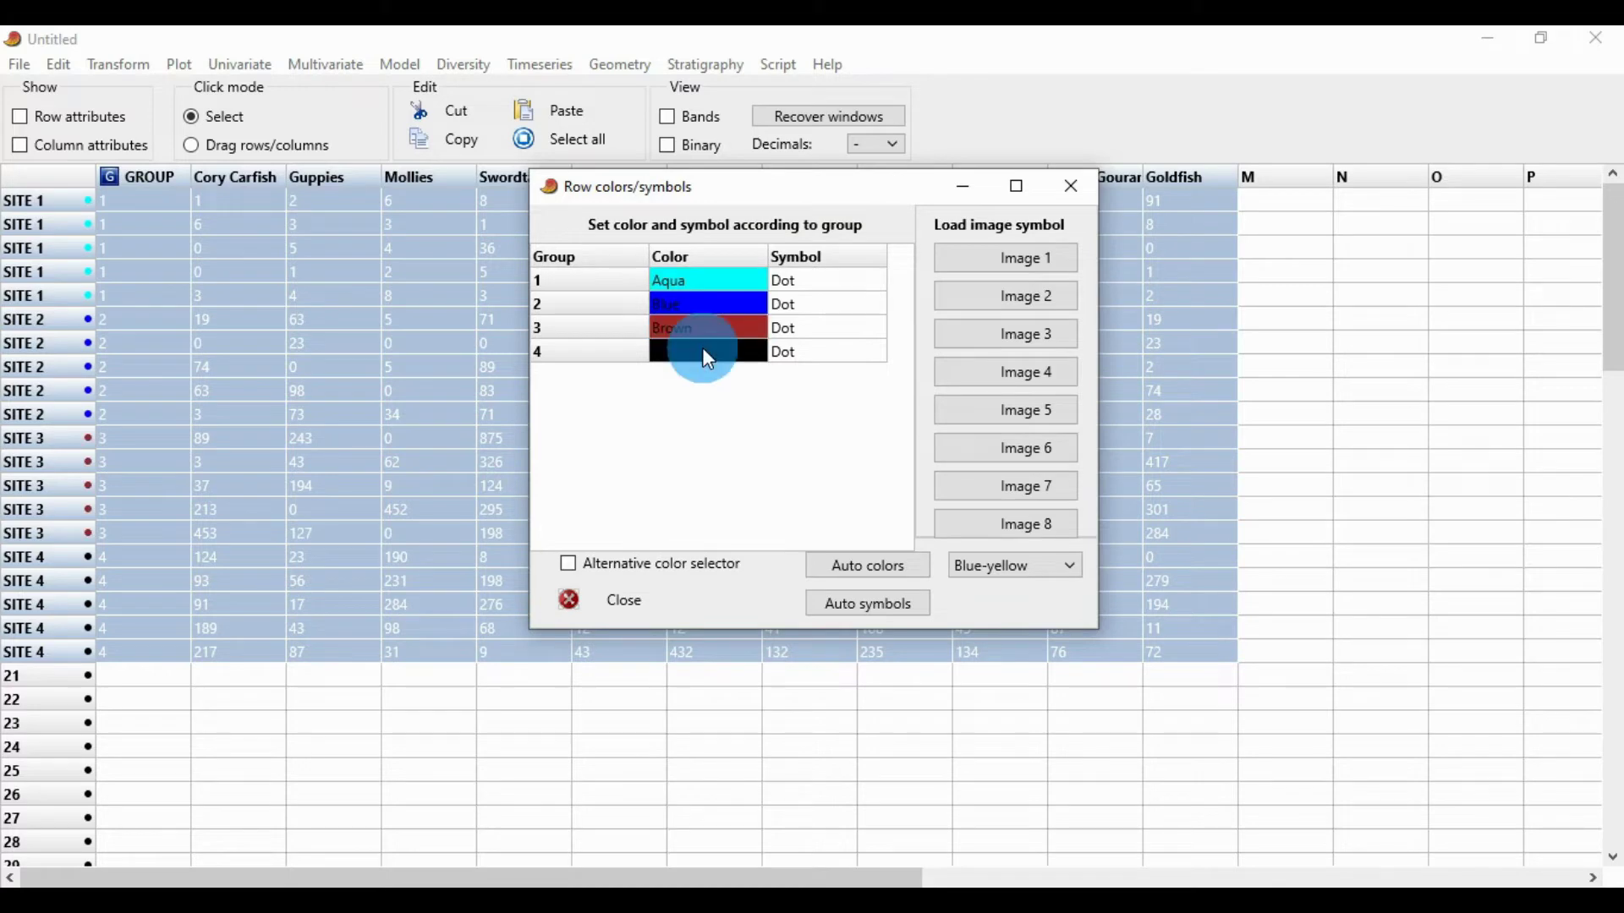
left_click(708, 353)
scroll(707, 449, "down", 3)
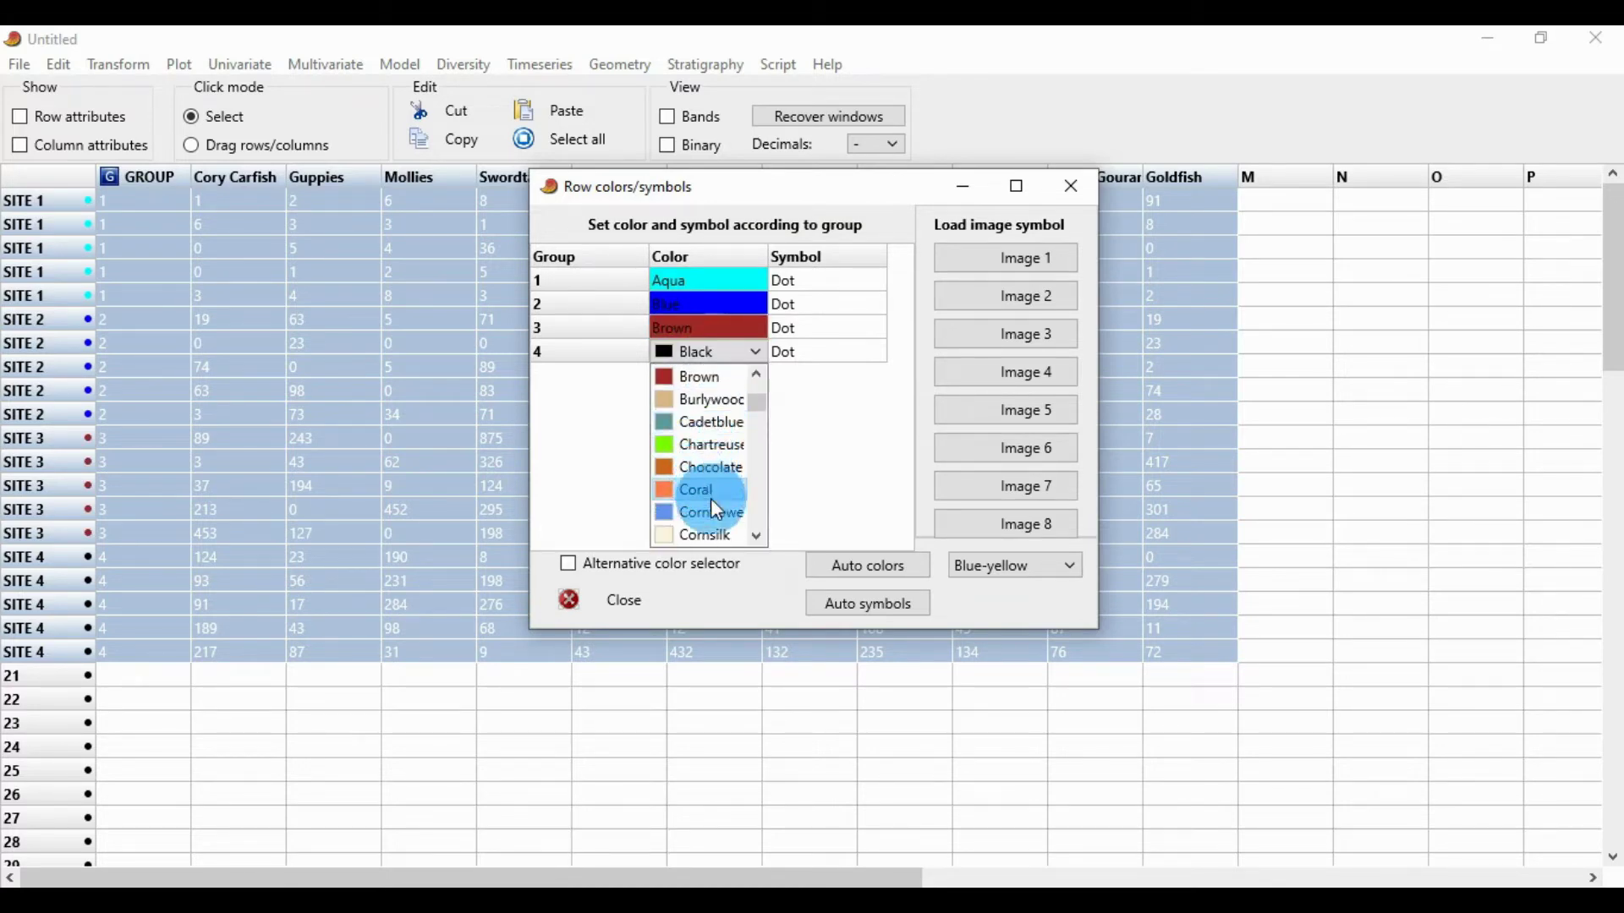
scroll(713, 515, "down", 5)
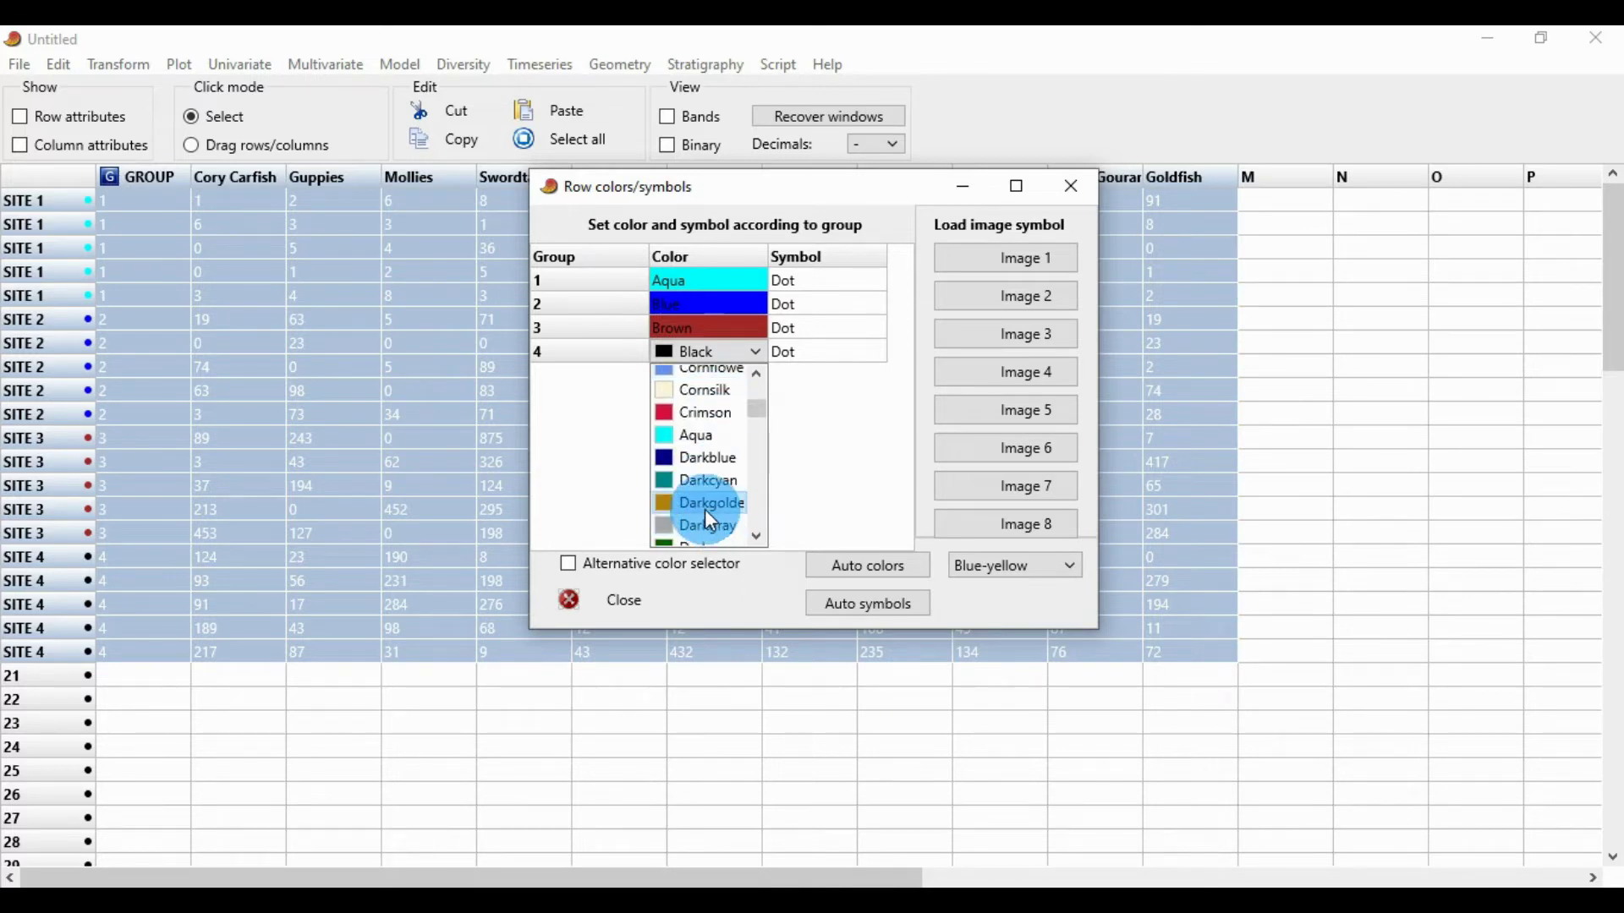
scroll(710, 512, "down", 3)
left_click(711, 531)
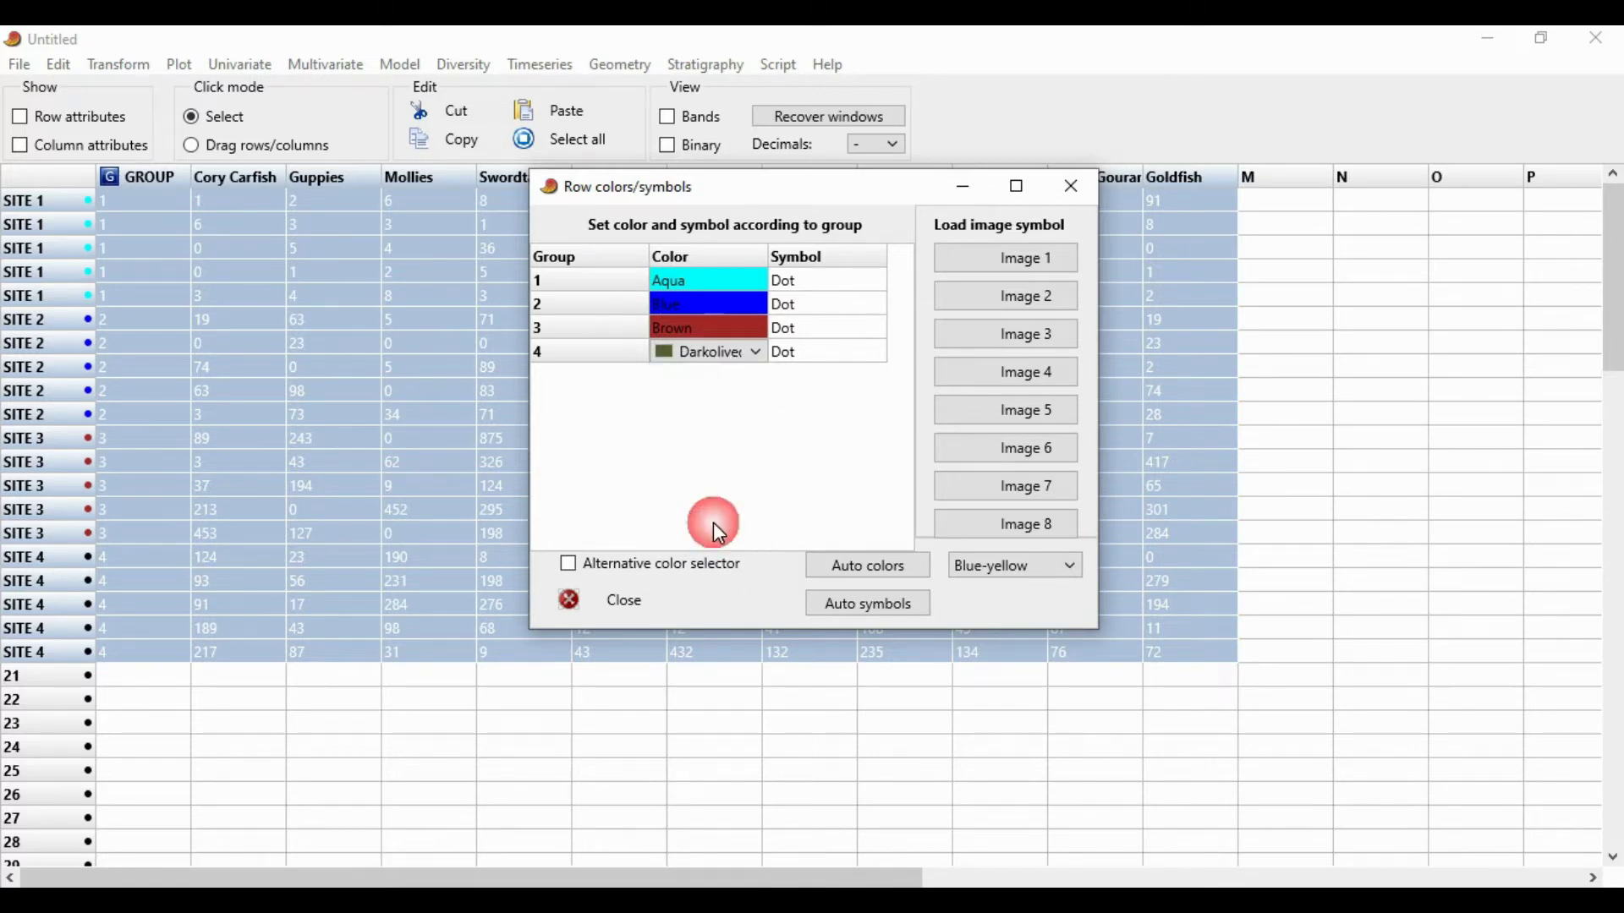
left_click(814, 279)
Give groups 1, 2 and 3 the Plus, Square and Triangle symbols
left_click(805, 279)
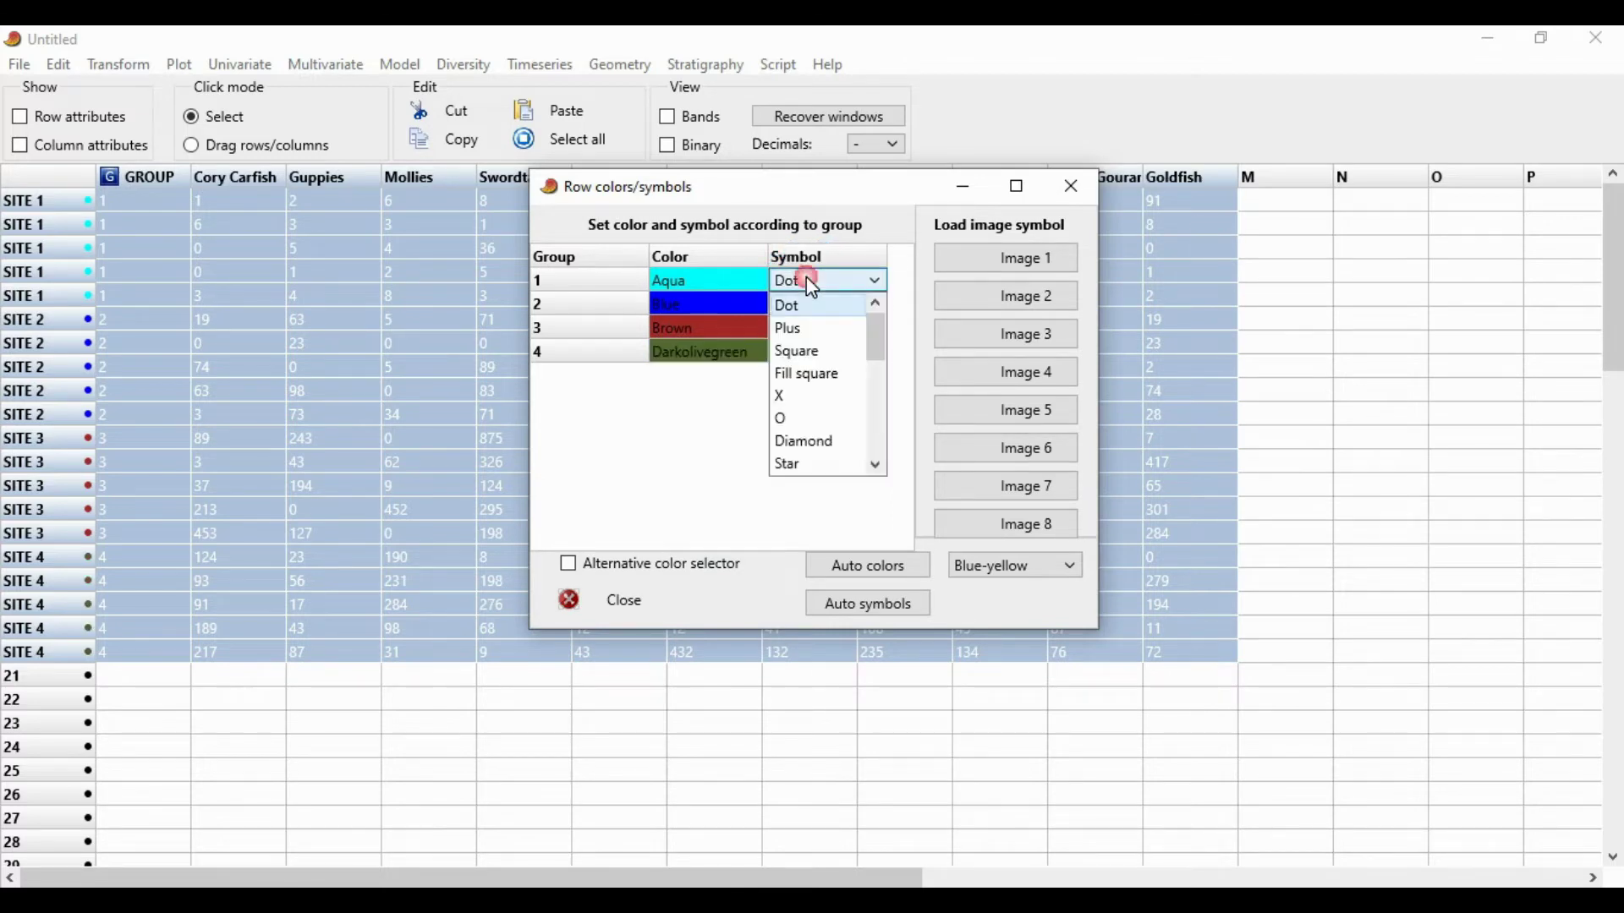
left_click(805, 329)
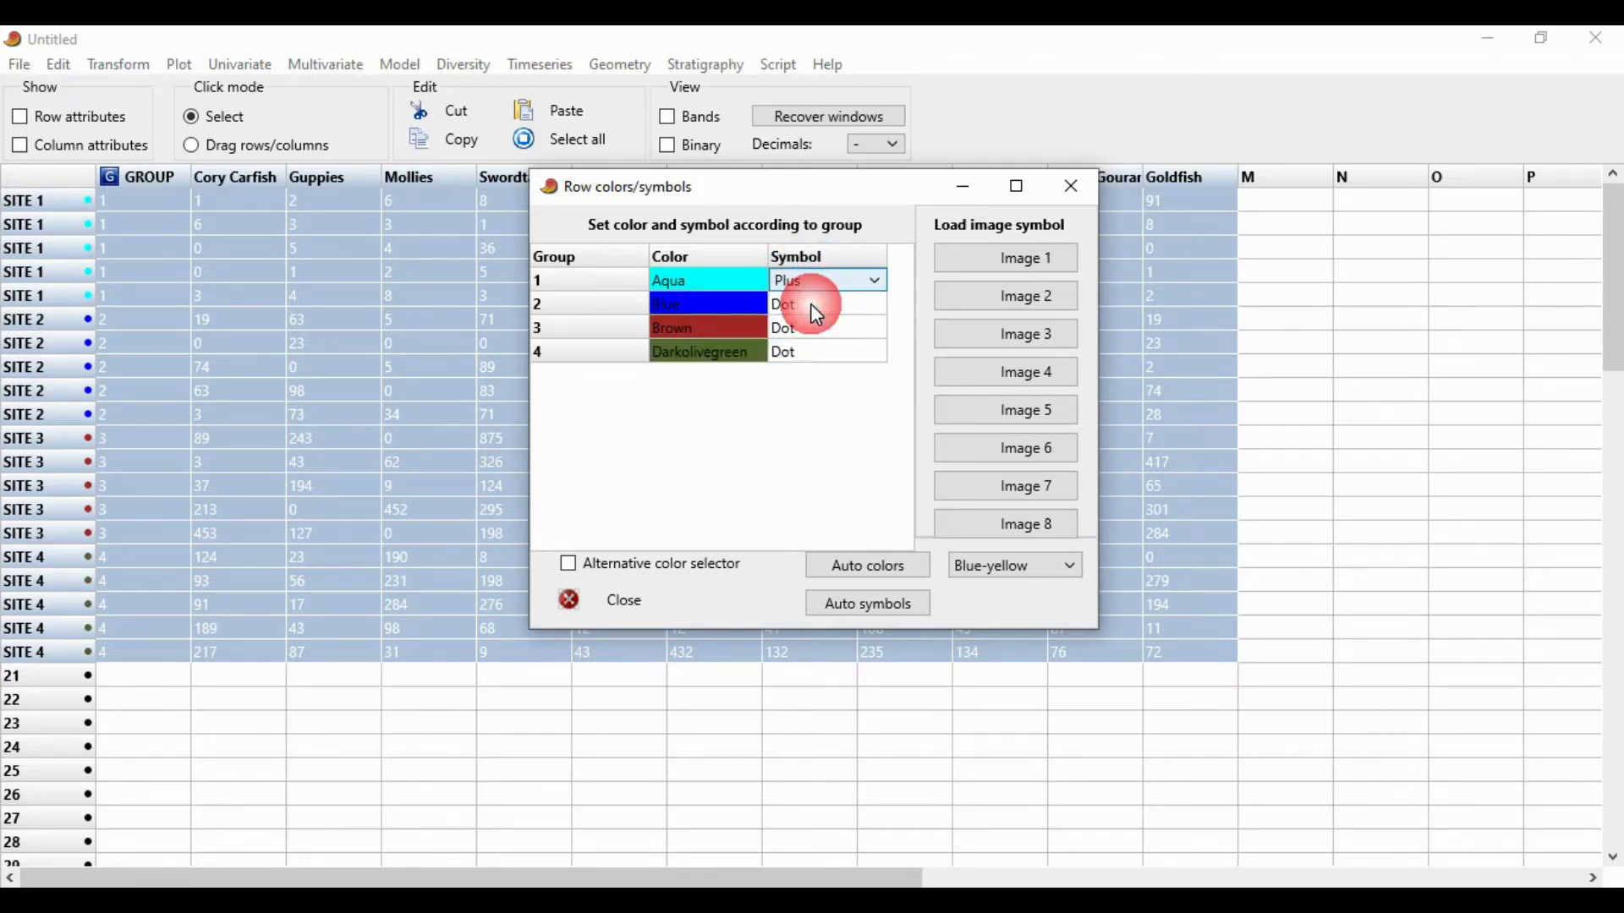
left_click(814, 313)
left_click(815, 313)
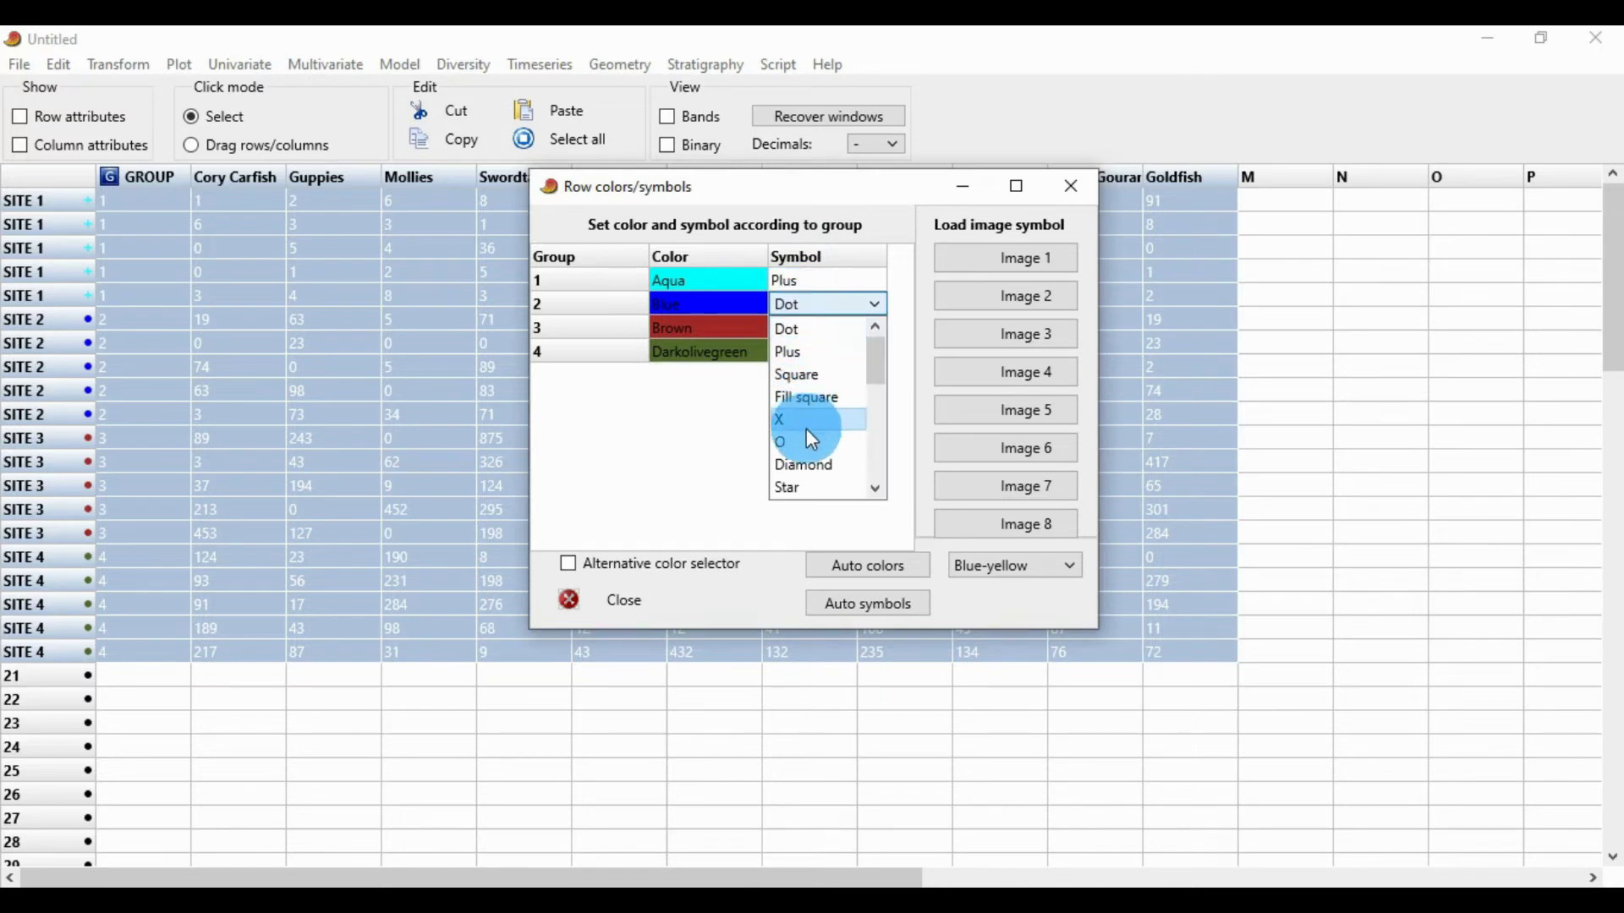
left_click(827, 378)
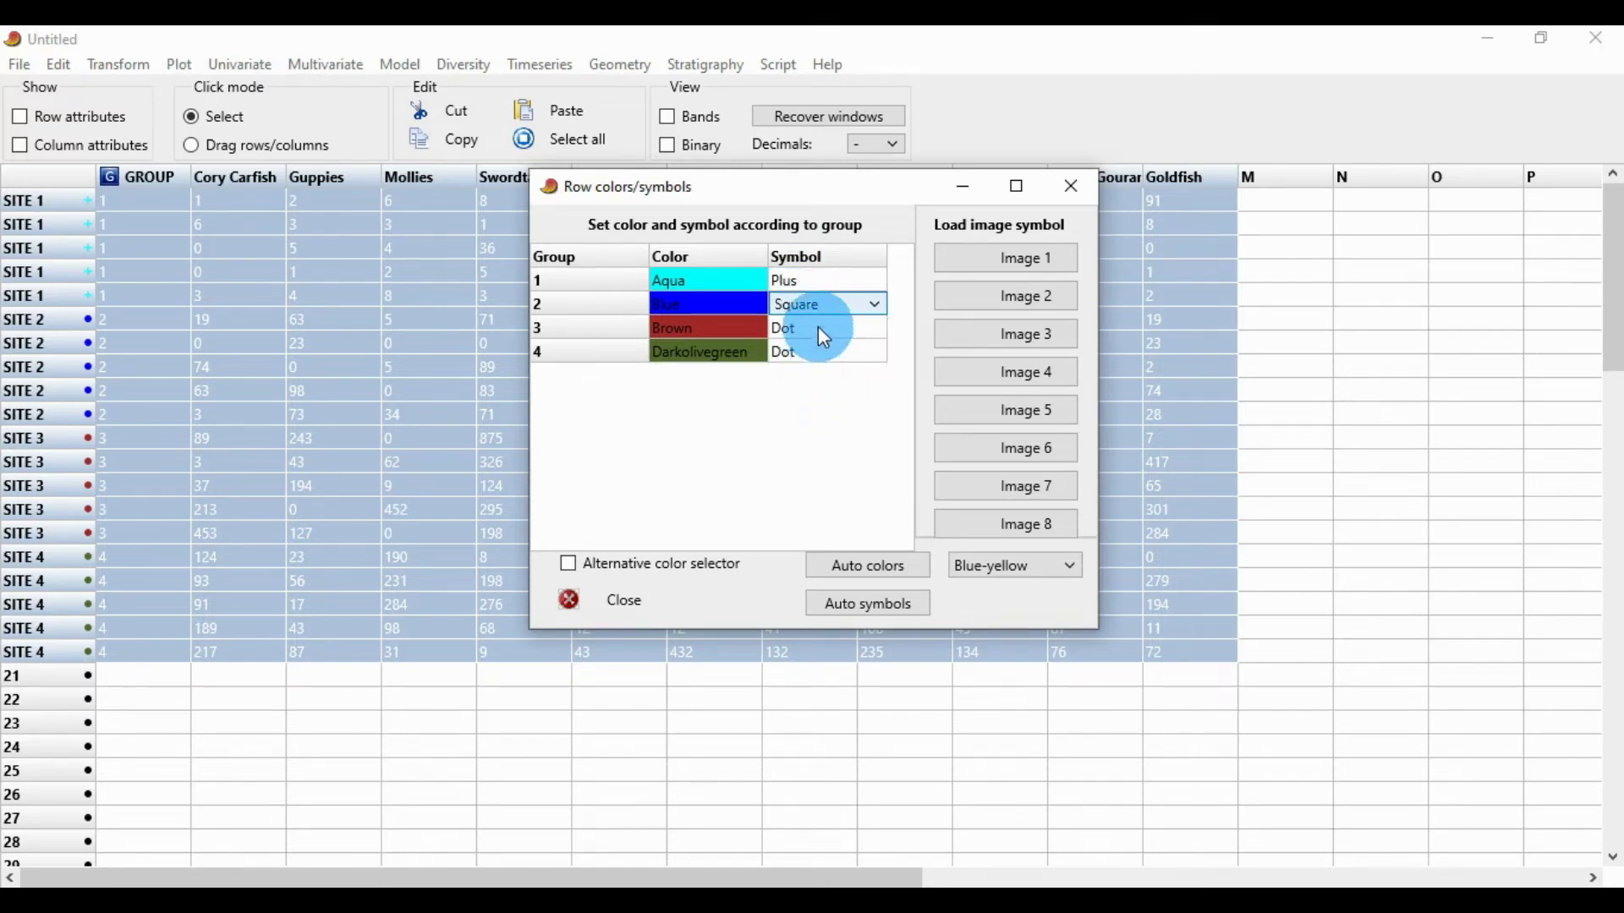
left_click(819, 327)
left_click(819, 327)
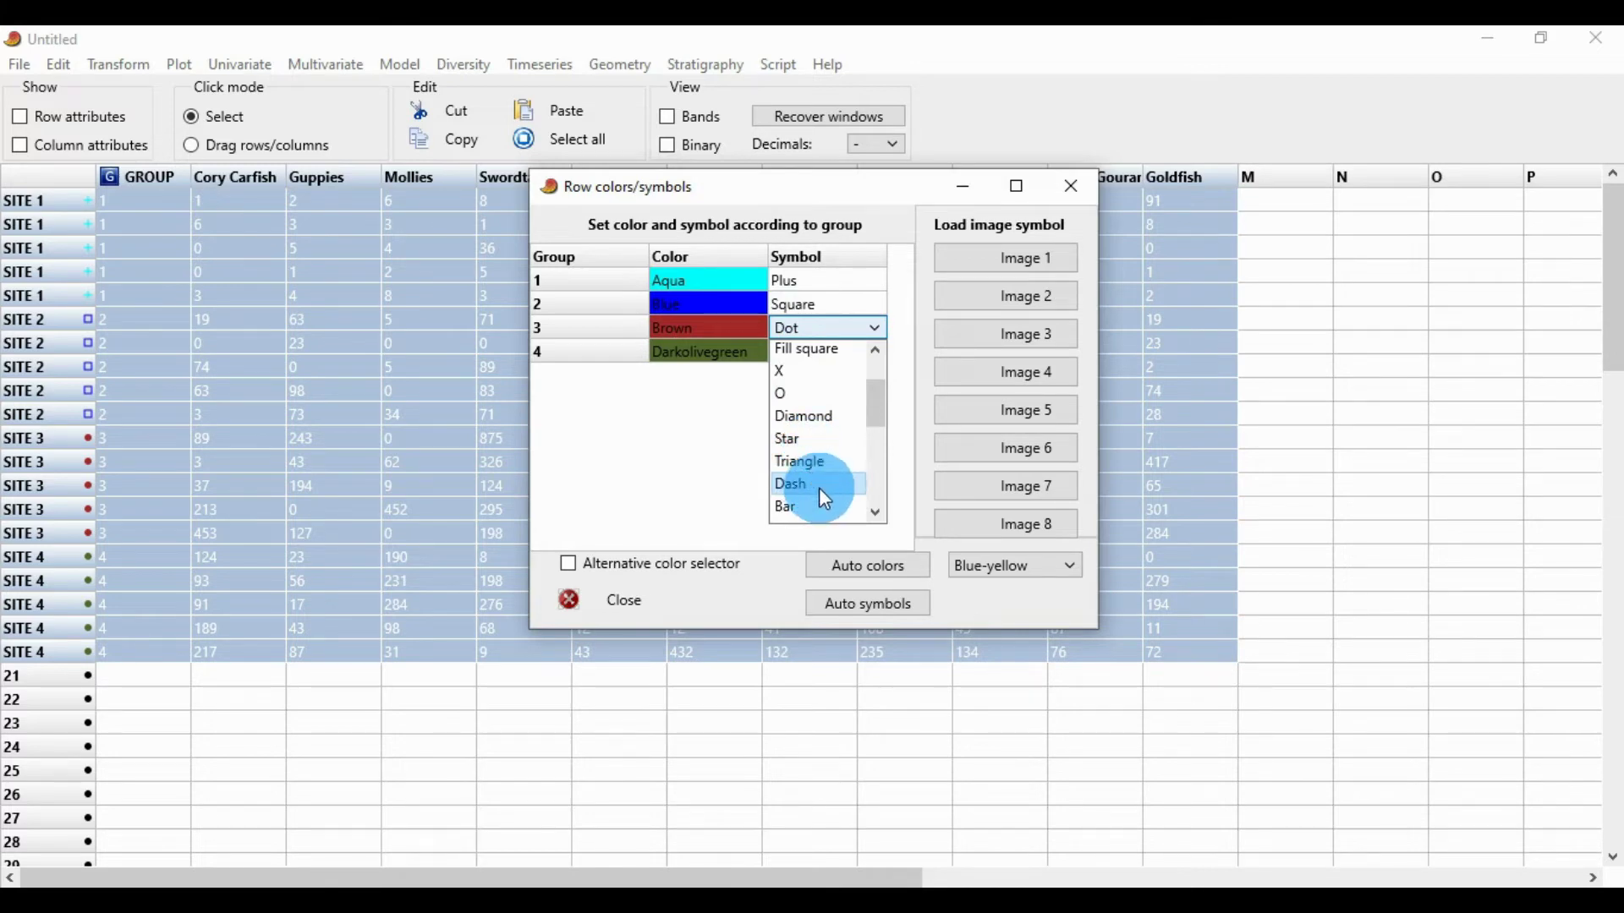
left_click(819, 462)
Keep Dot for group 4, close the settings window, and select a block of species counts
left_click(814, 354)
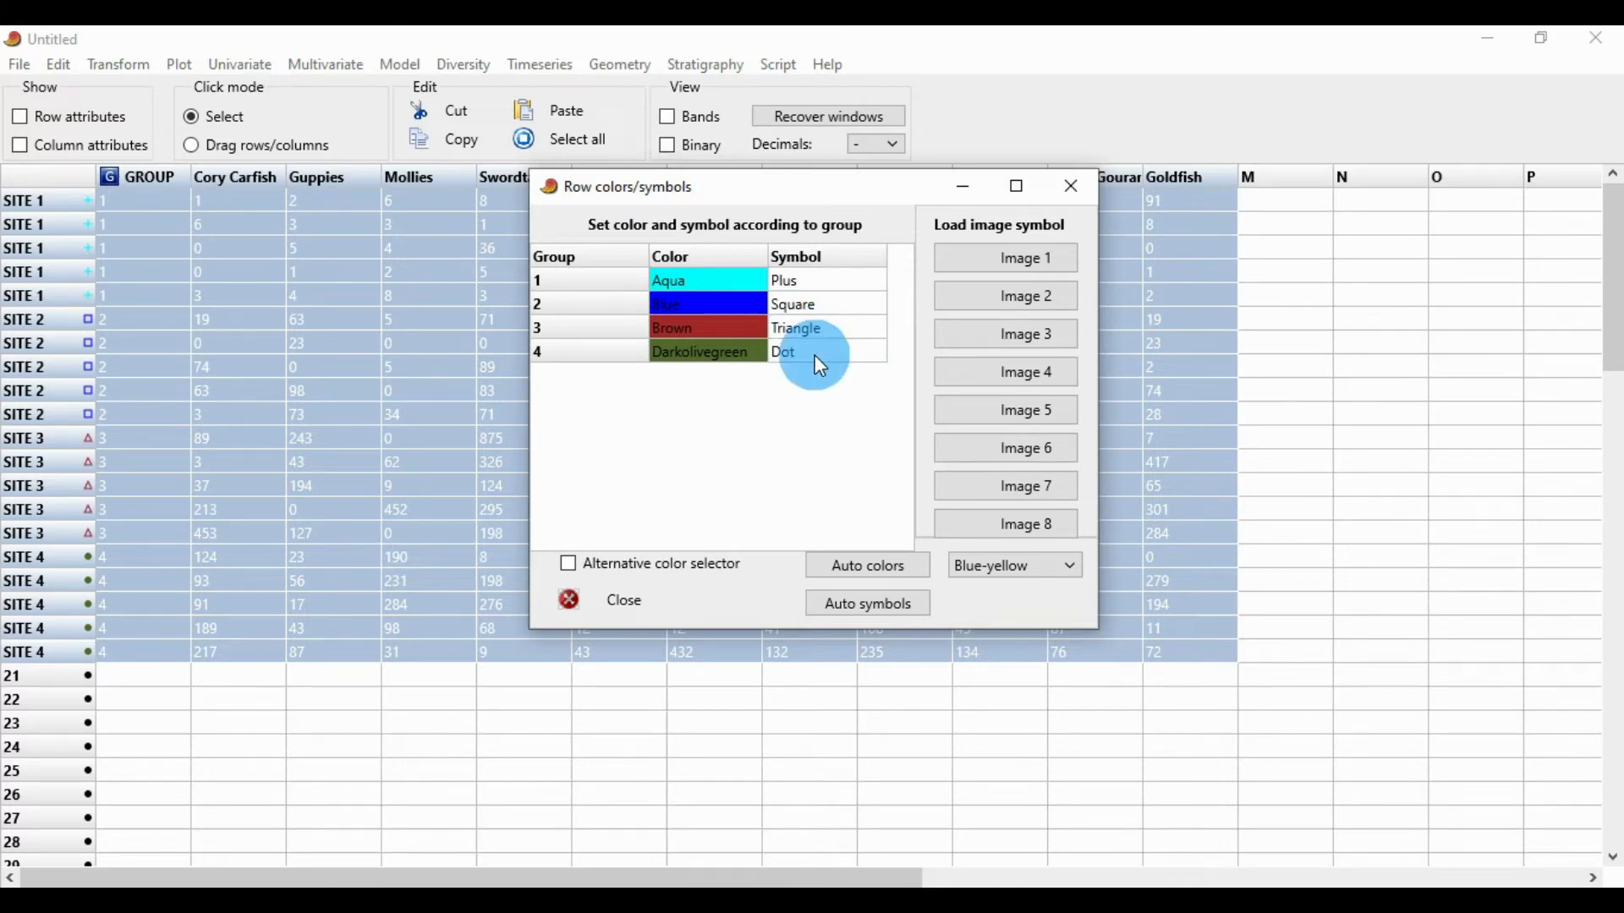
left_click(815, 353)
scroll(814, 453, "down", 1)
scroll(812, 456, "down", 5)
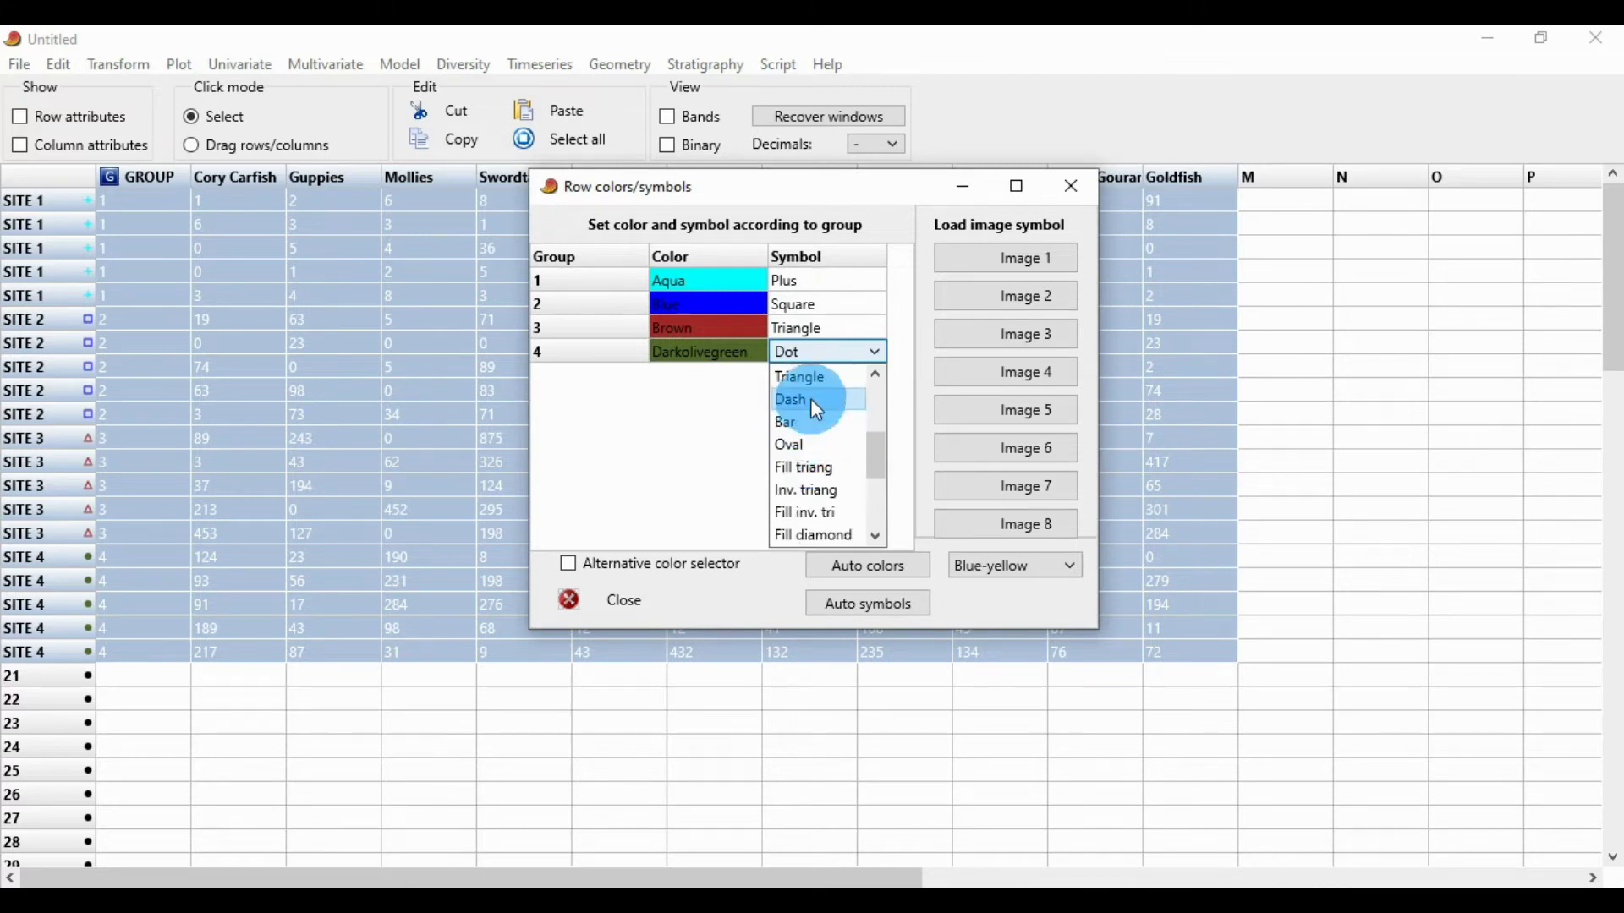
left_click(802, 359)
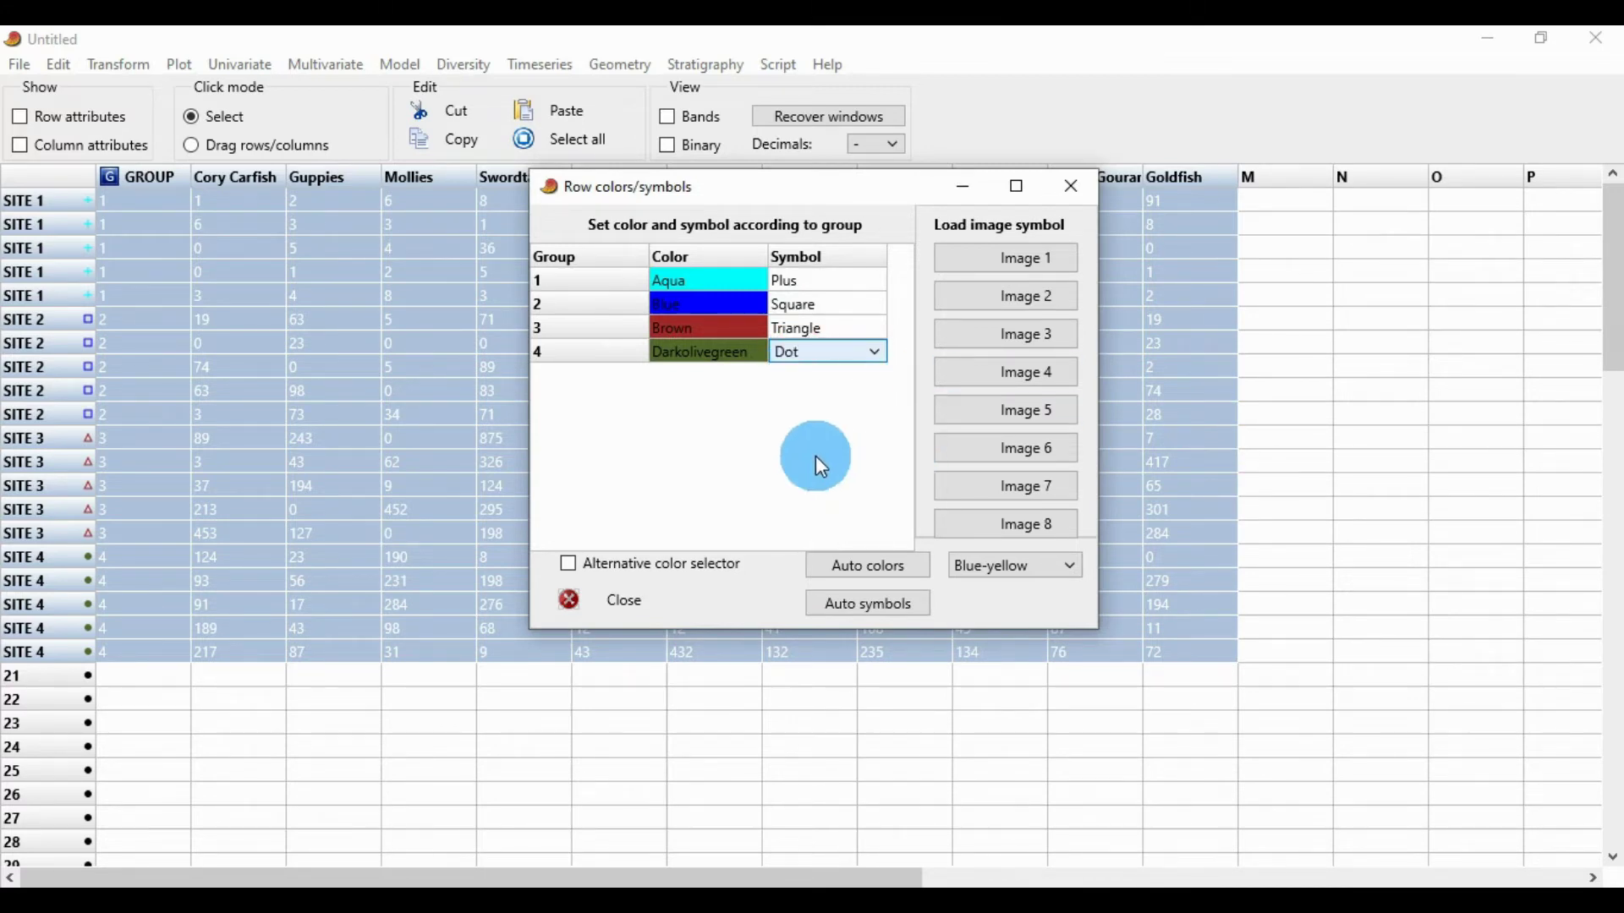
left_click(610, 604)
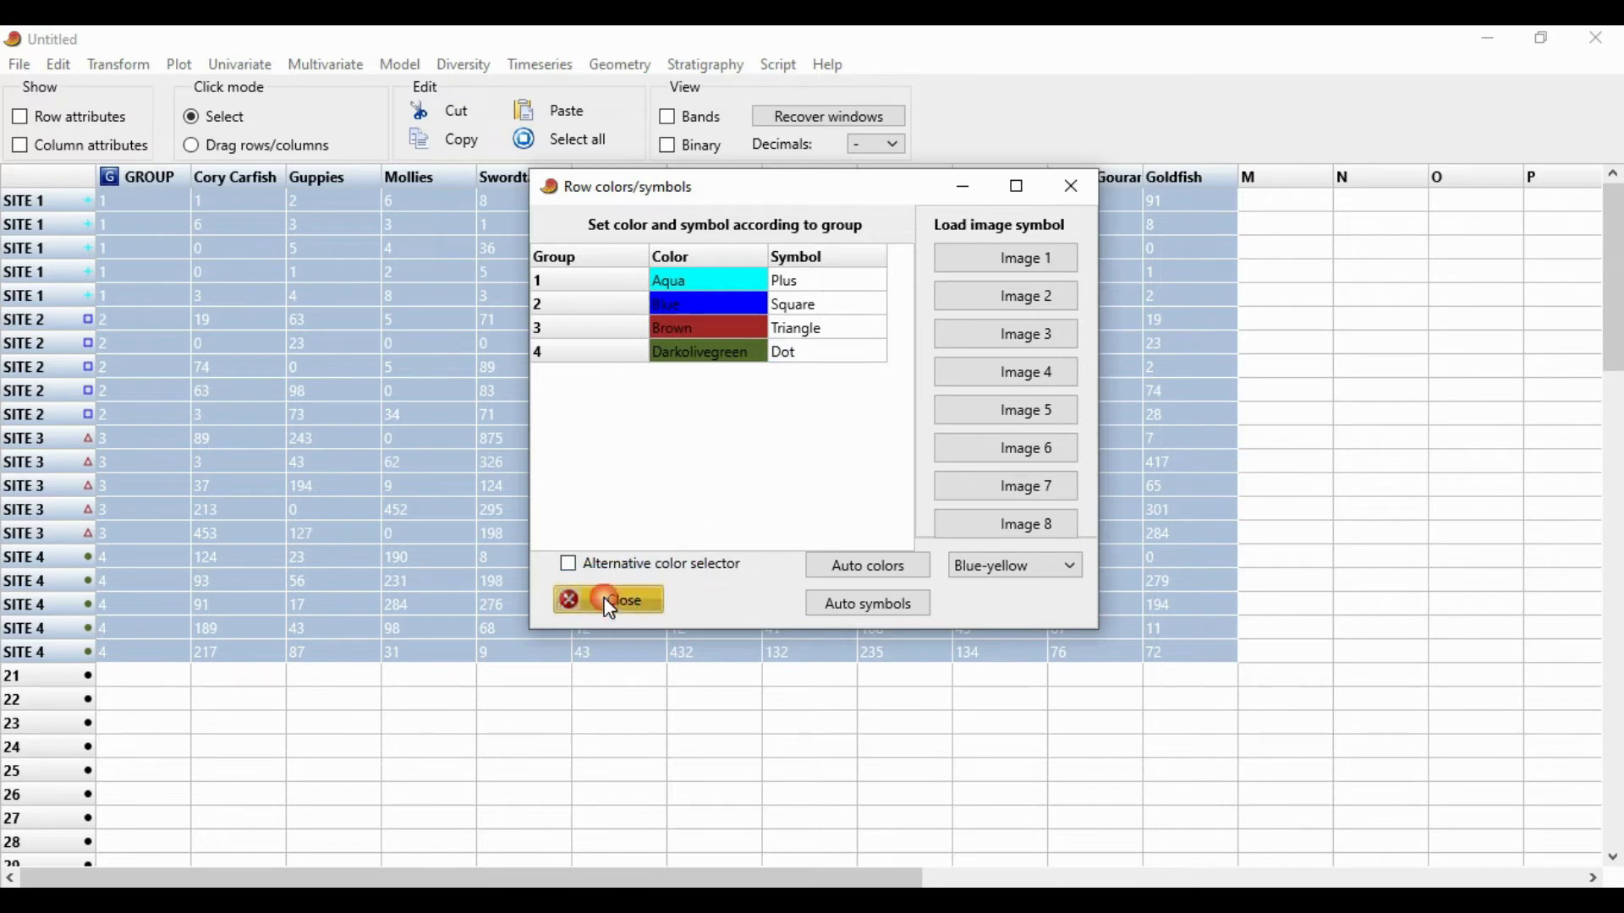
left_click(489, 729)
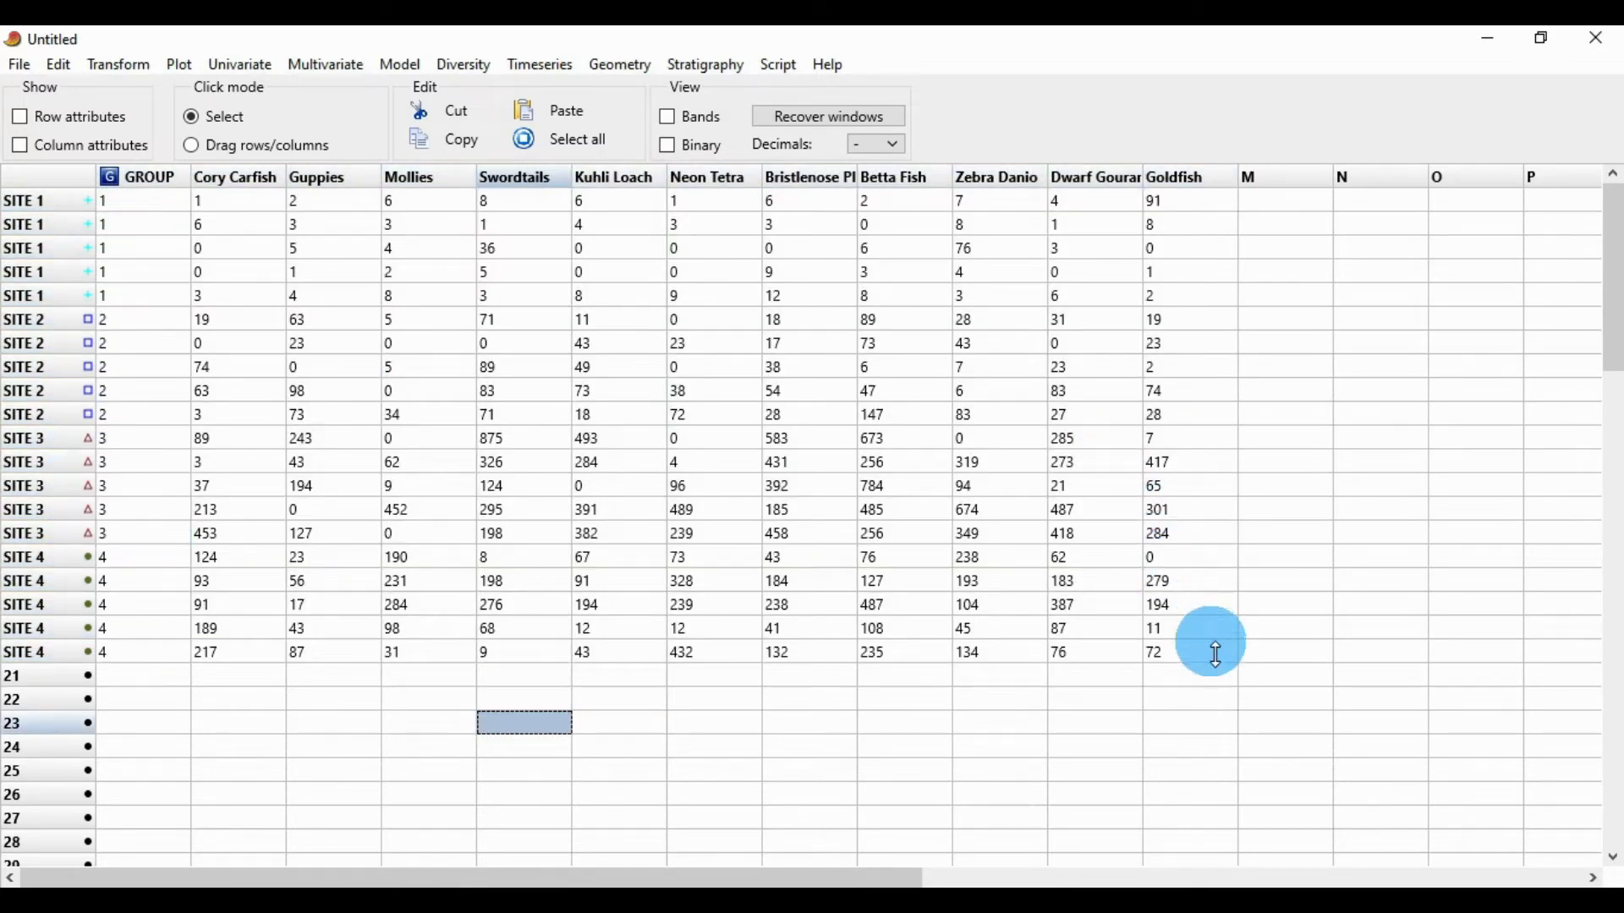
left_click_drag(1215, 658, 808, 534)
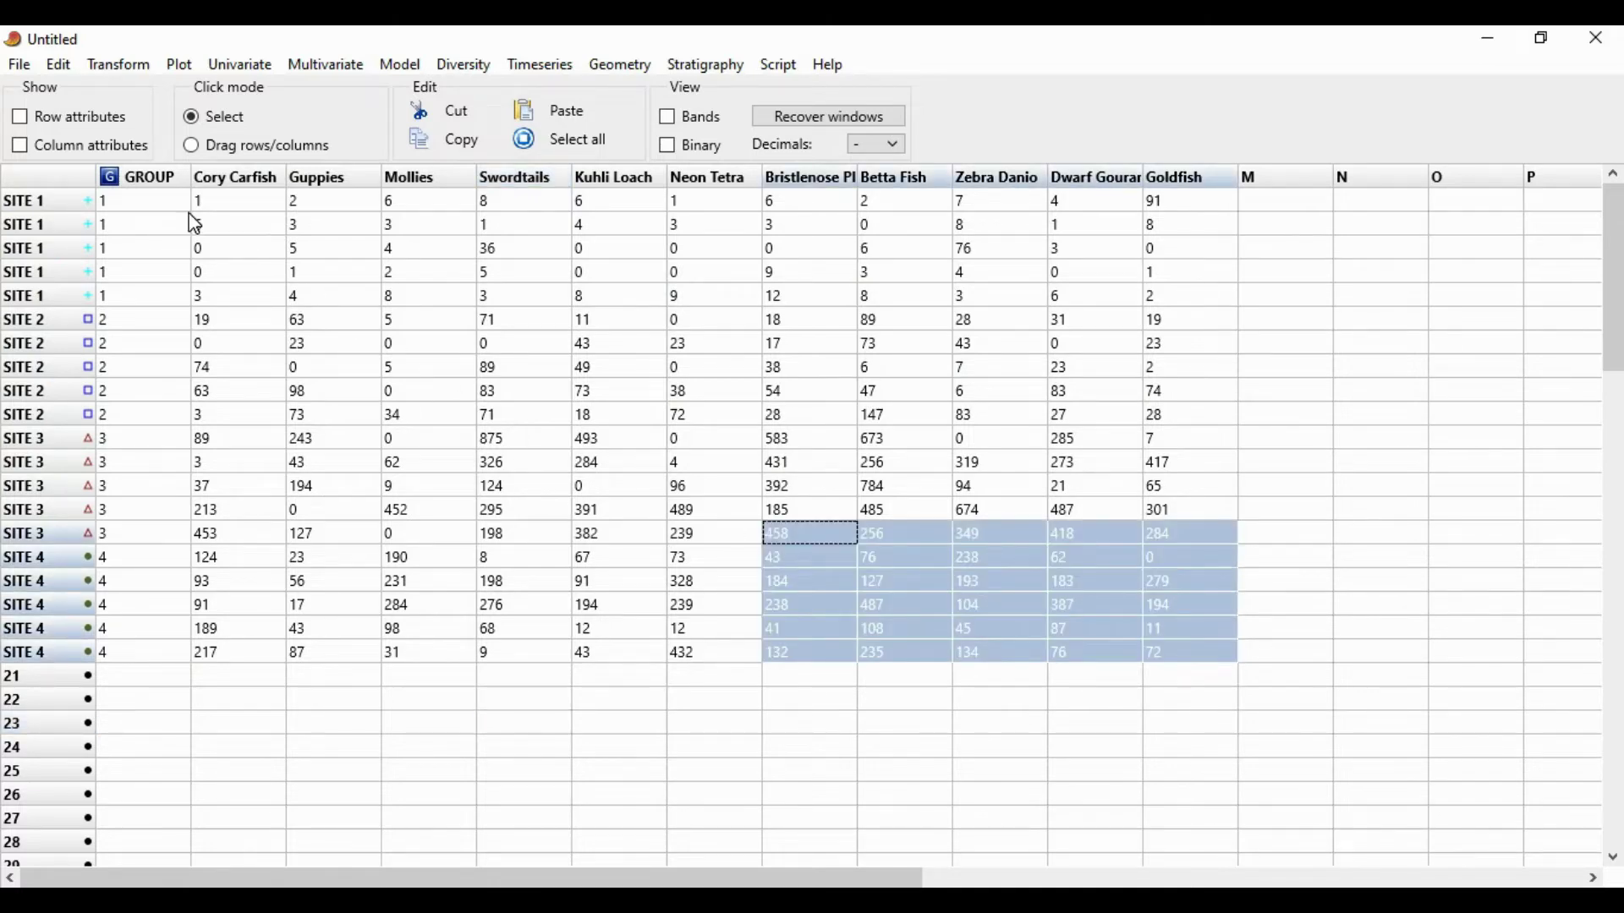
Compute a Bray-Curtis non-metric MDS on all the data in a maximized window
key("ctrl+a")
left_click(326, 64)
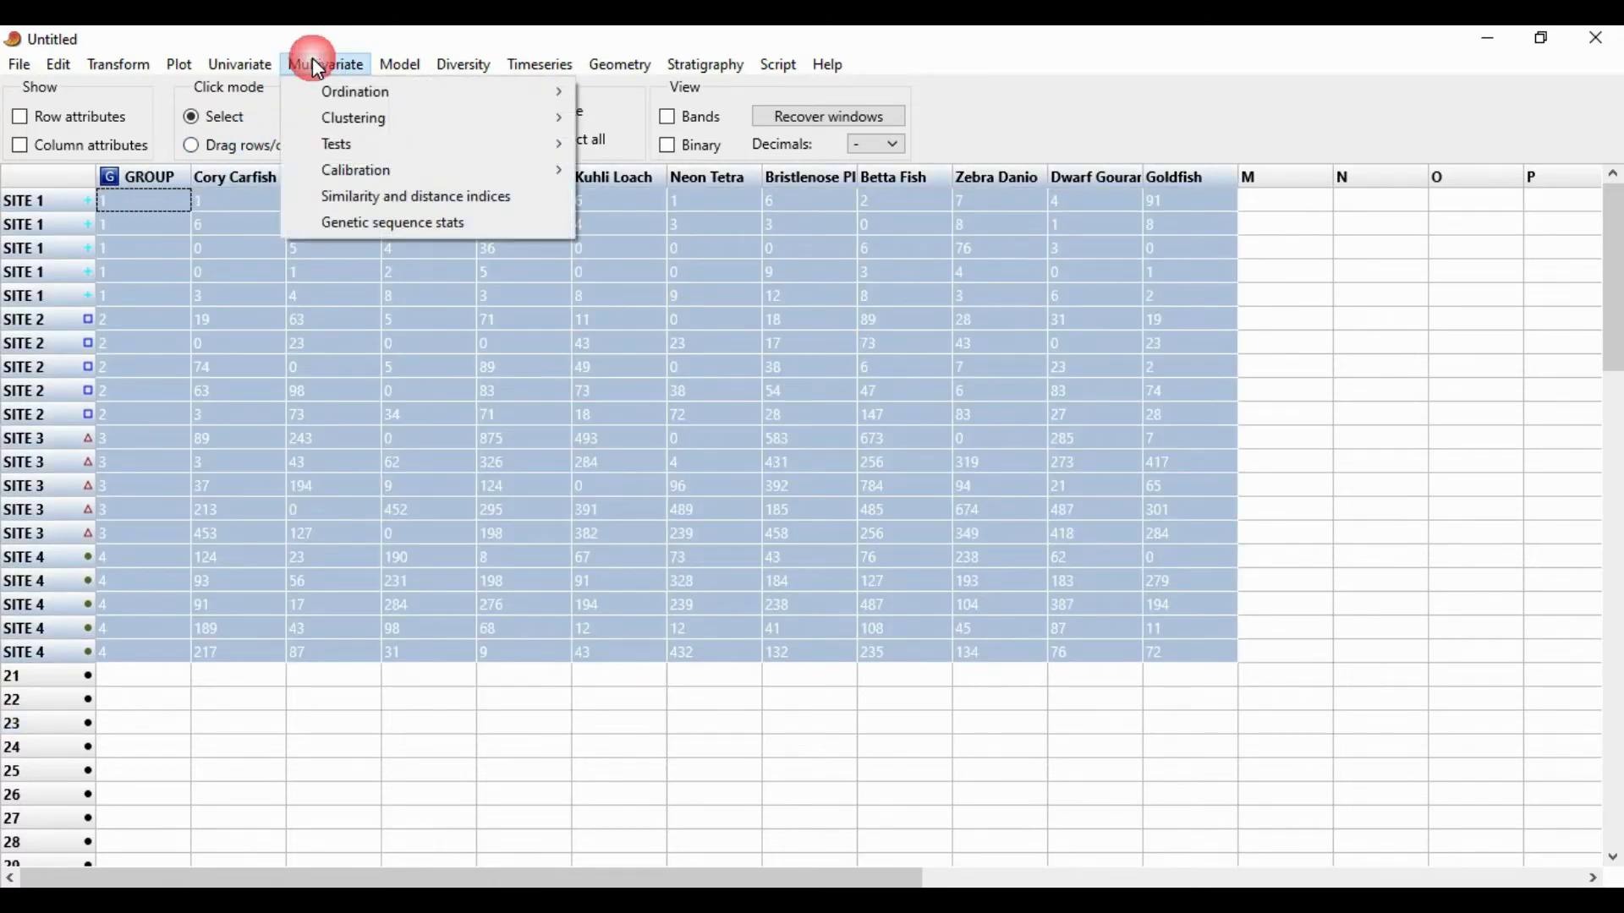
mouse_move(337, 84)
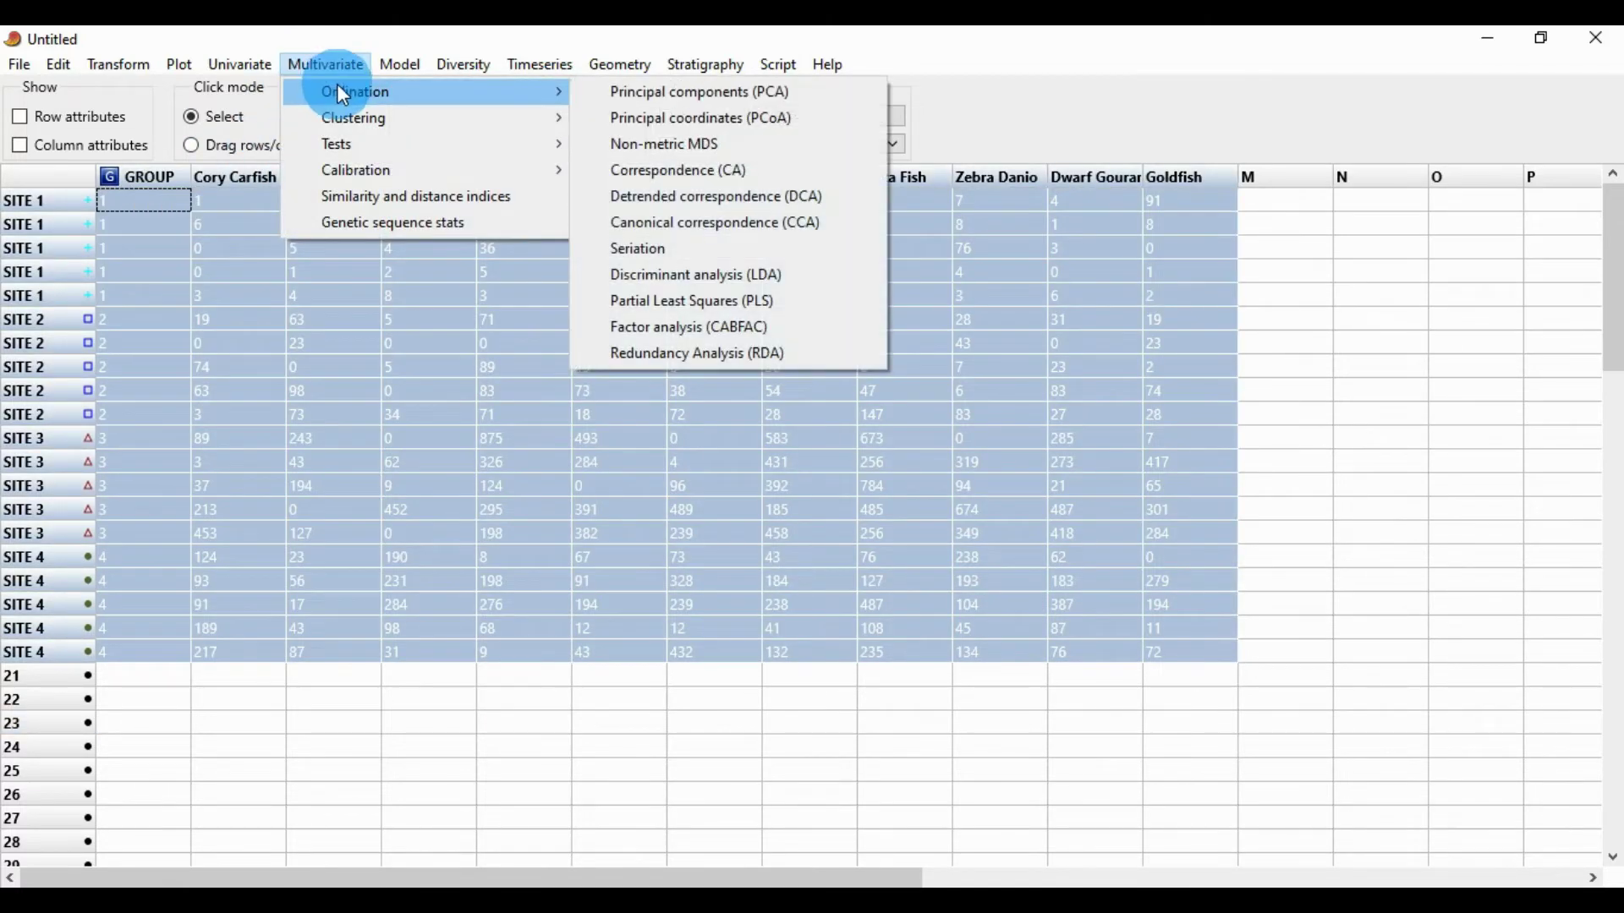
left_click(719, 146)
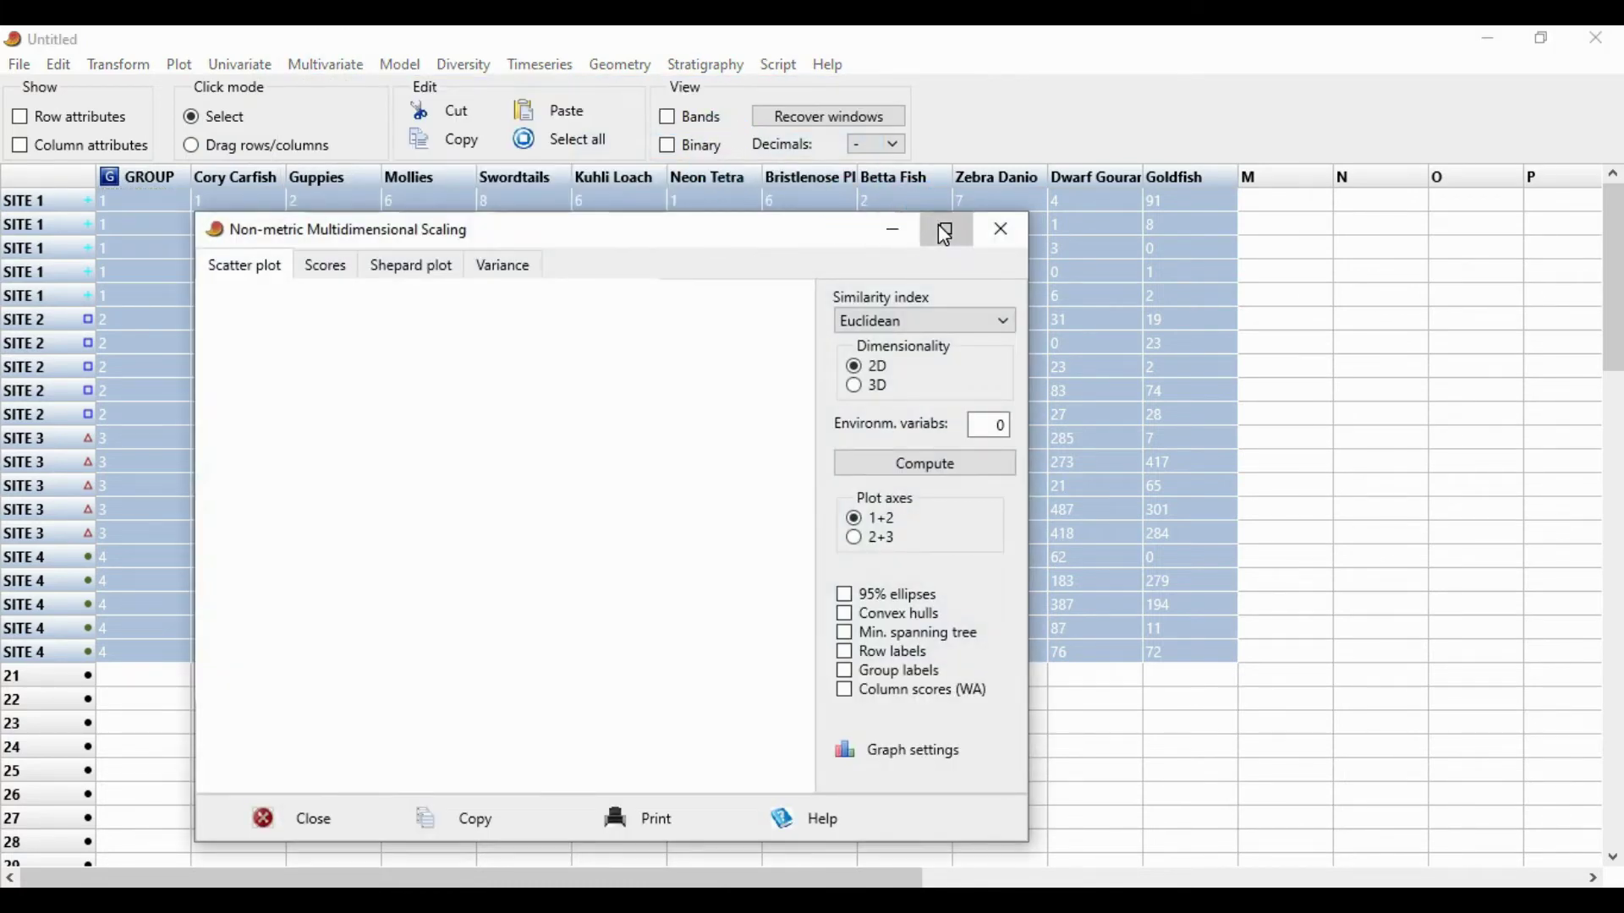
left_click(945, 232)
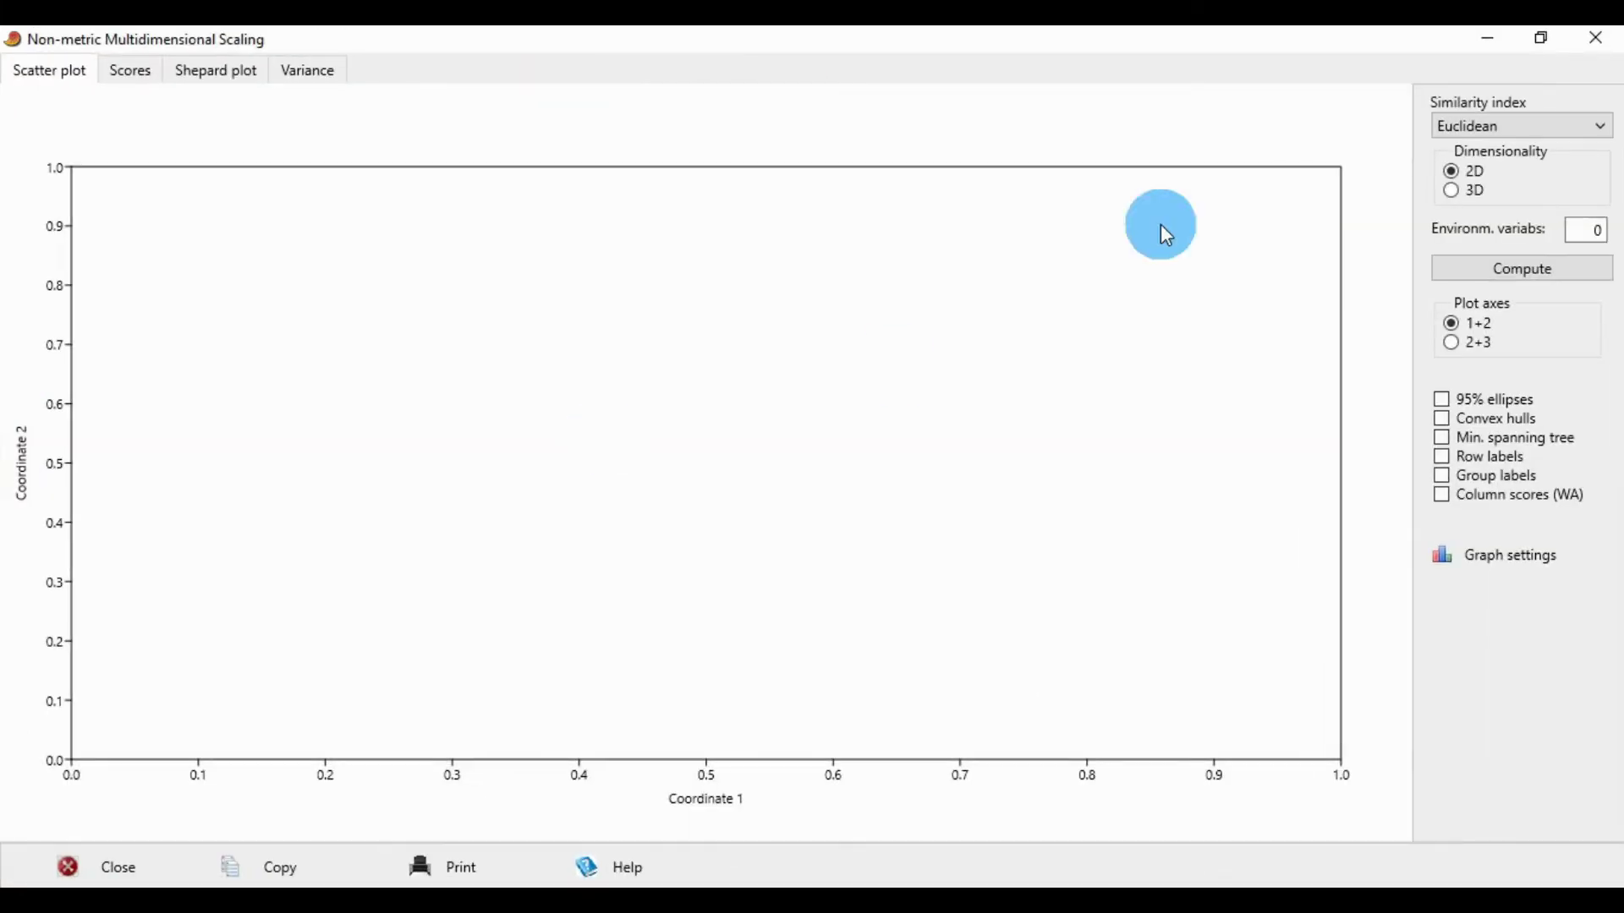
left_click(1485, 128)
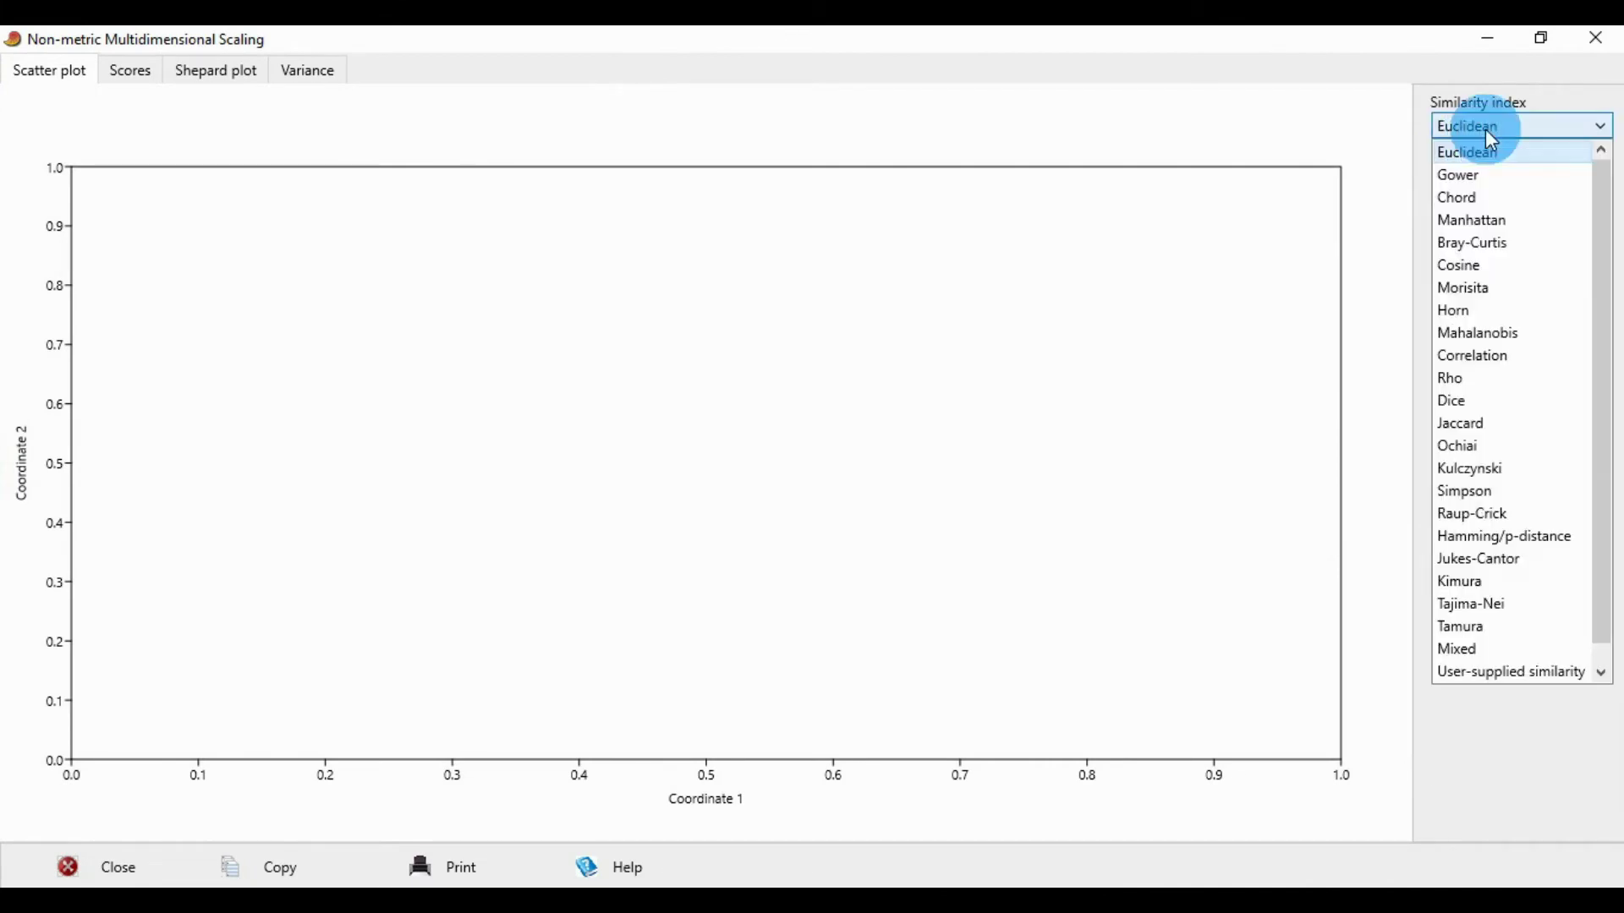
left_click(1497, 244)
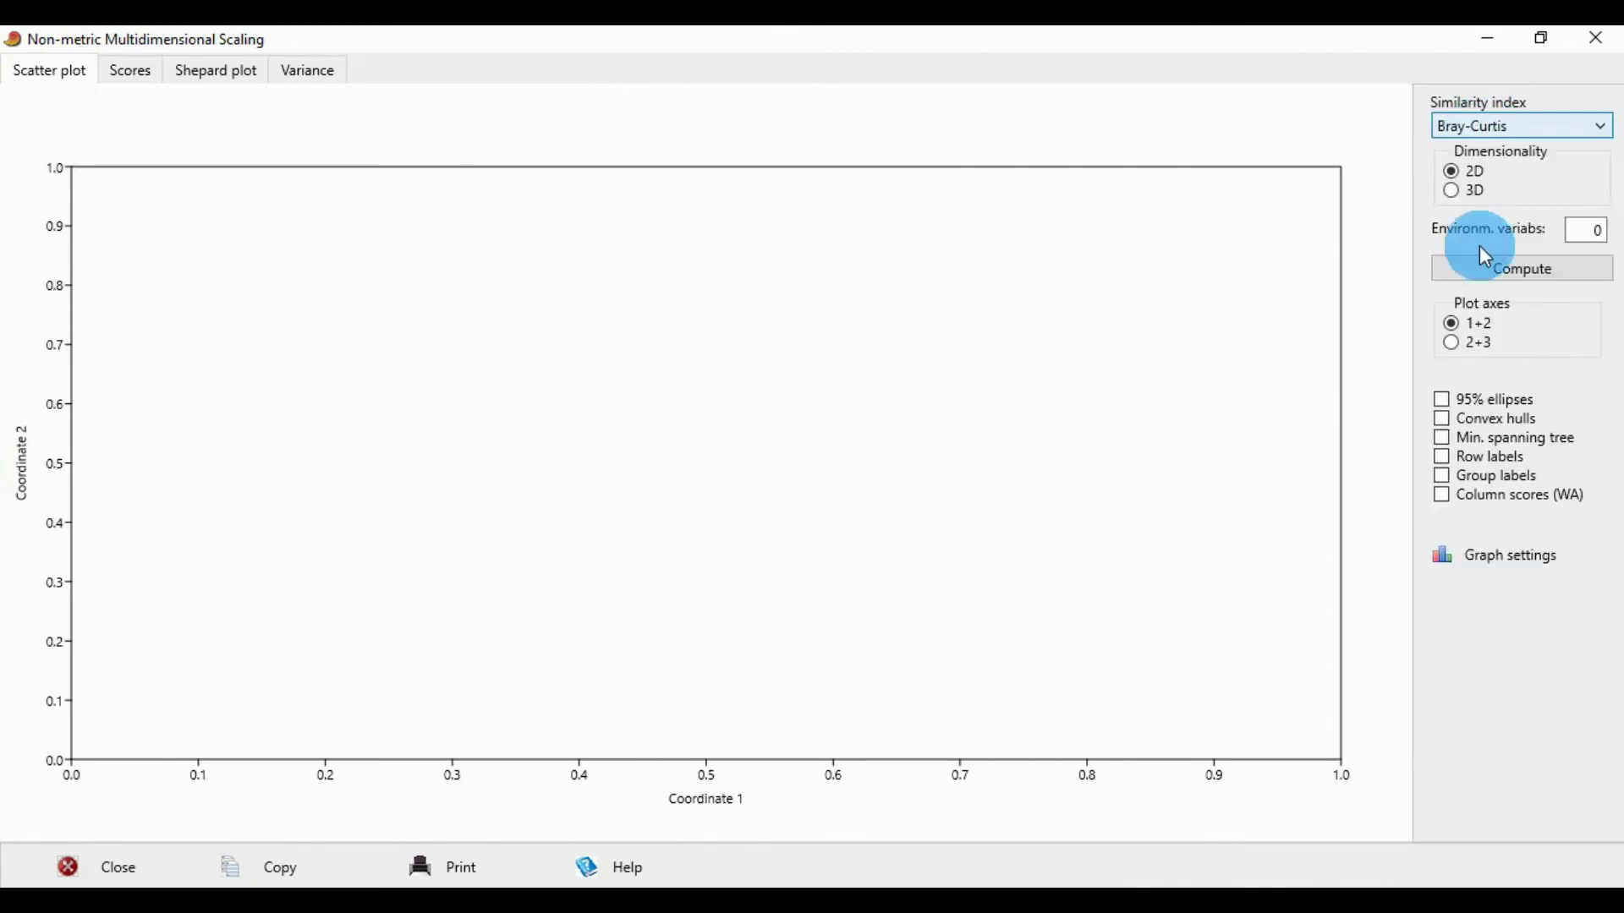
left_click(1523, 279)
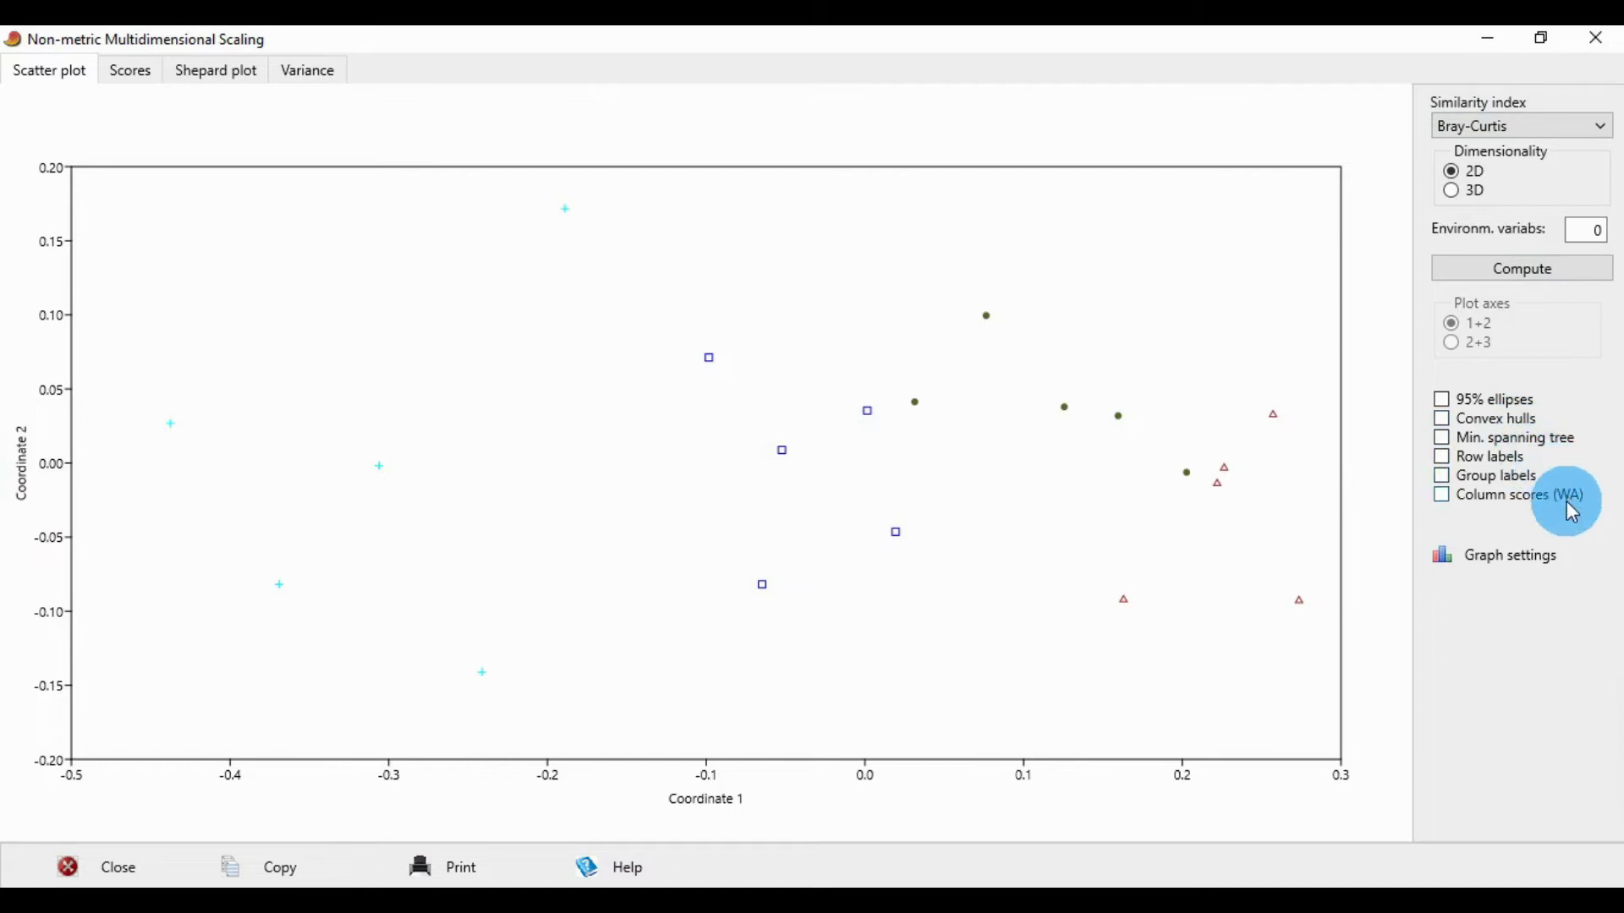
left_click(1450, 418)
Try the ellipse, hull, spanning tree, label and column score options on the plot
left_click(1443, 400)
left_click(1444, 420)
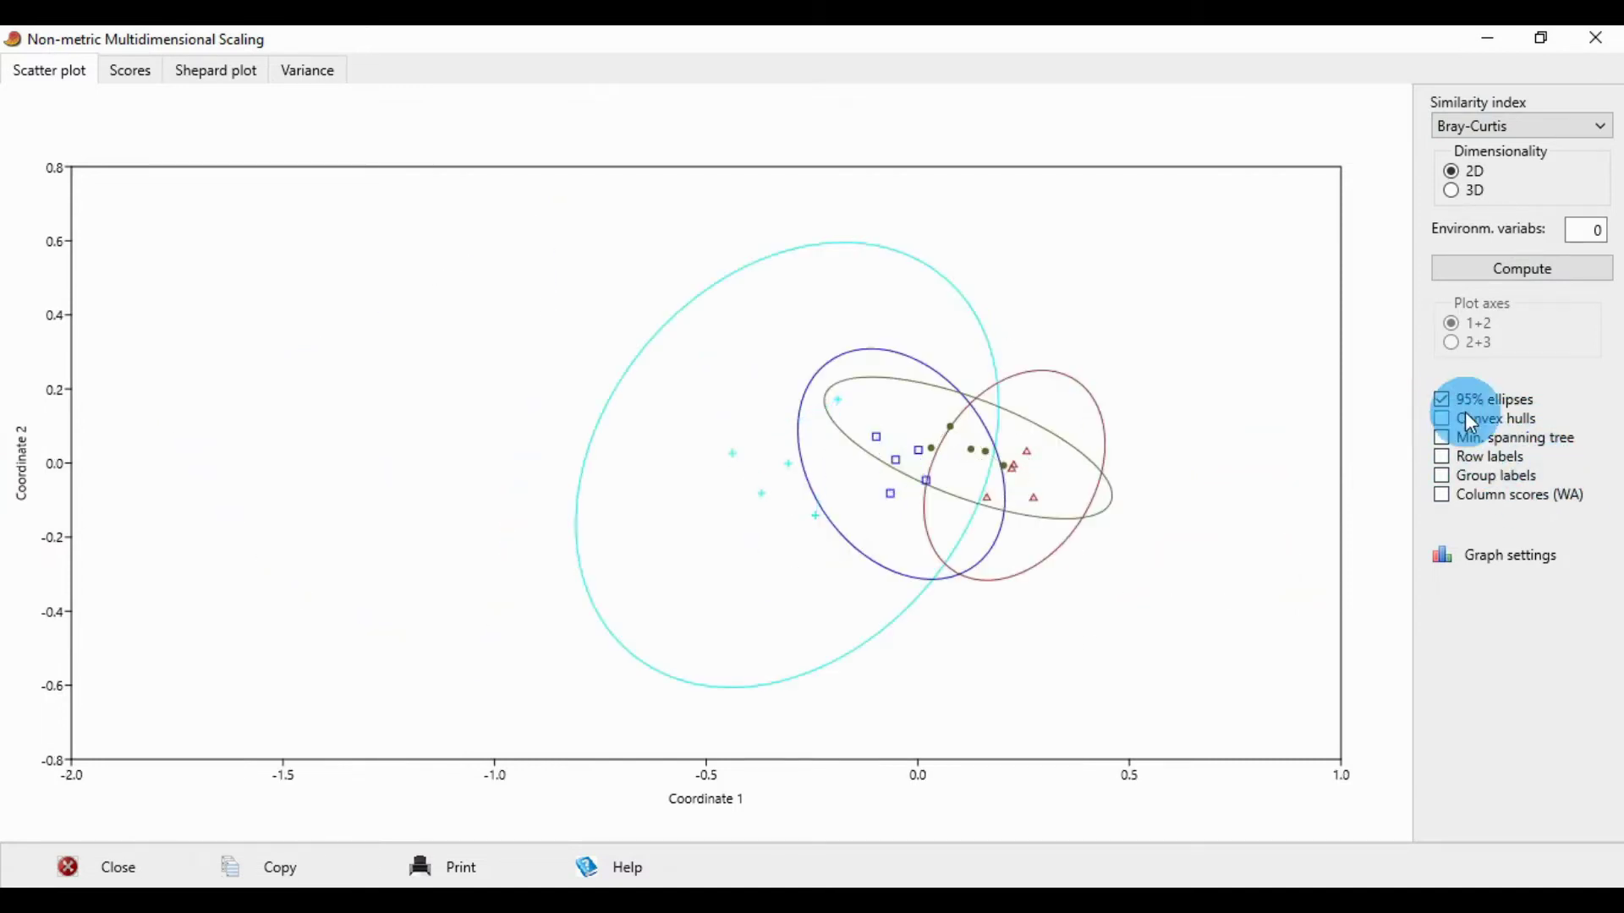
left_click(1445, 404)
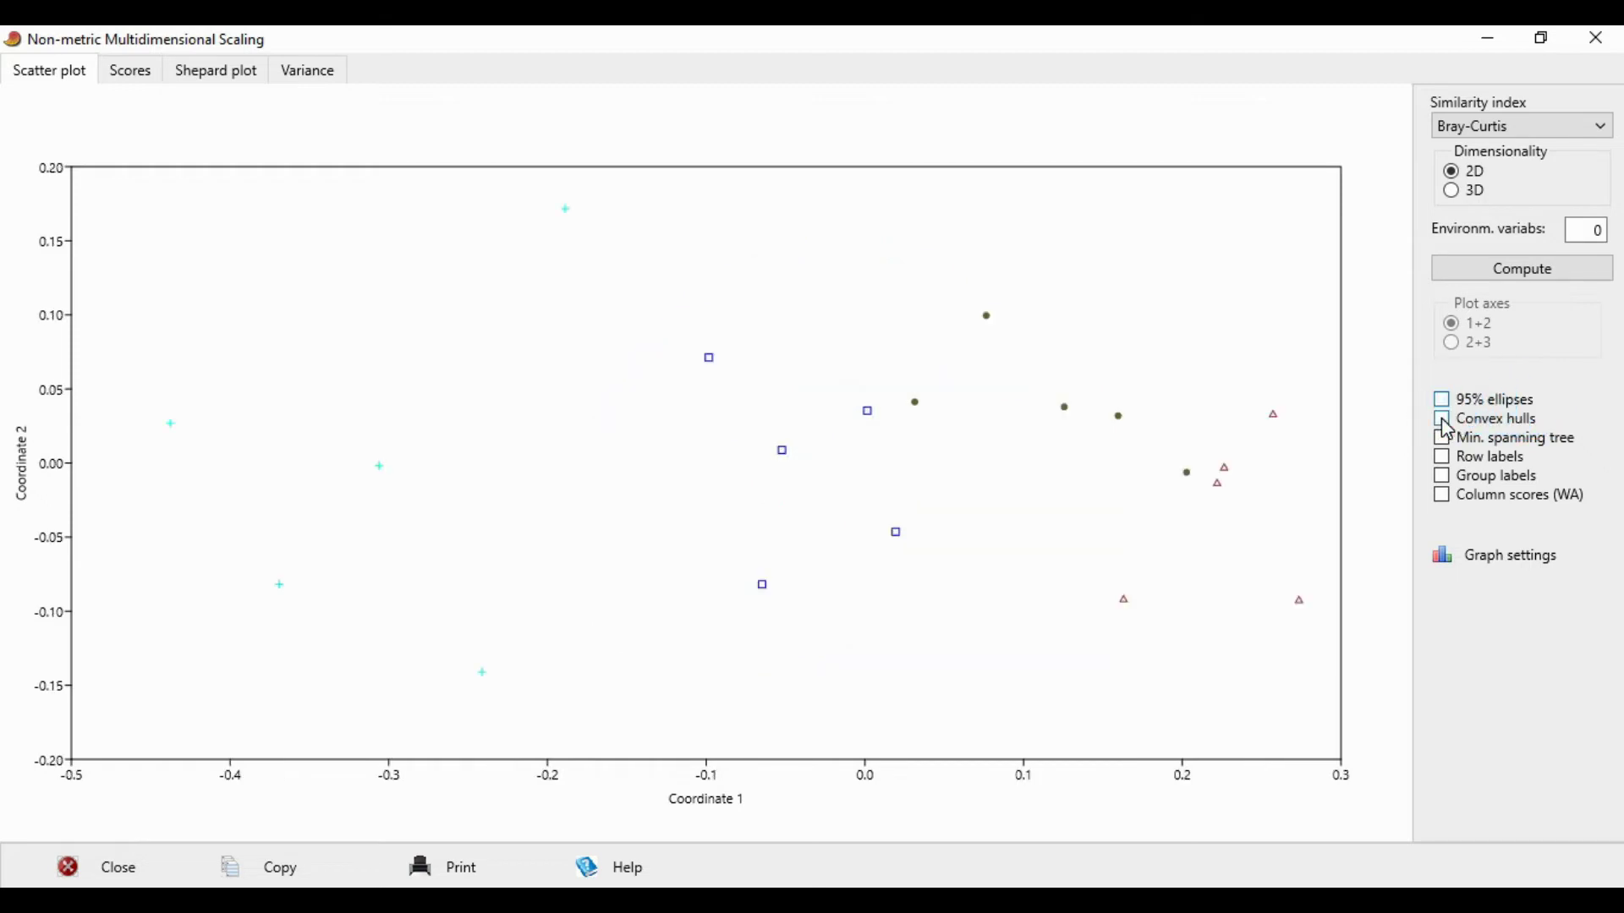
left_click(1442, 420)
left_click(1443, 420)
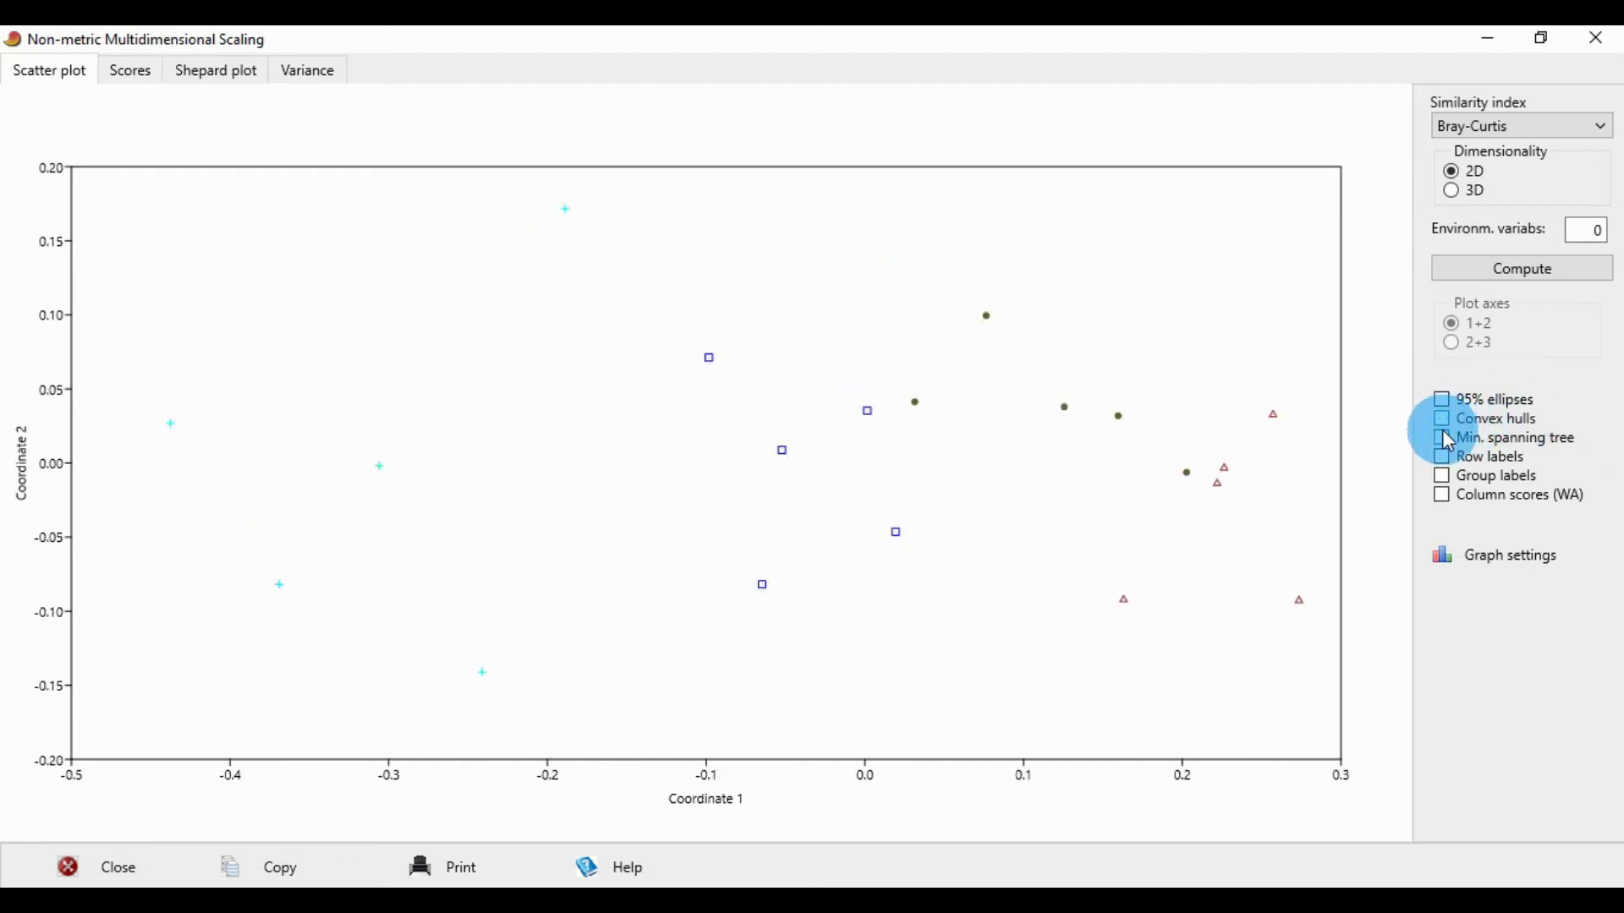
left_click(1444, 439)
left_click(1442, 438)
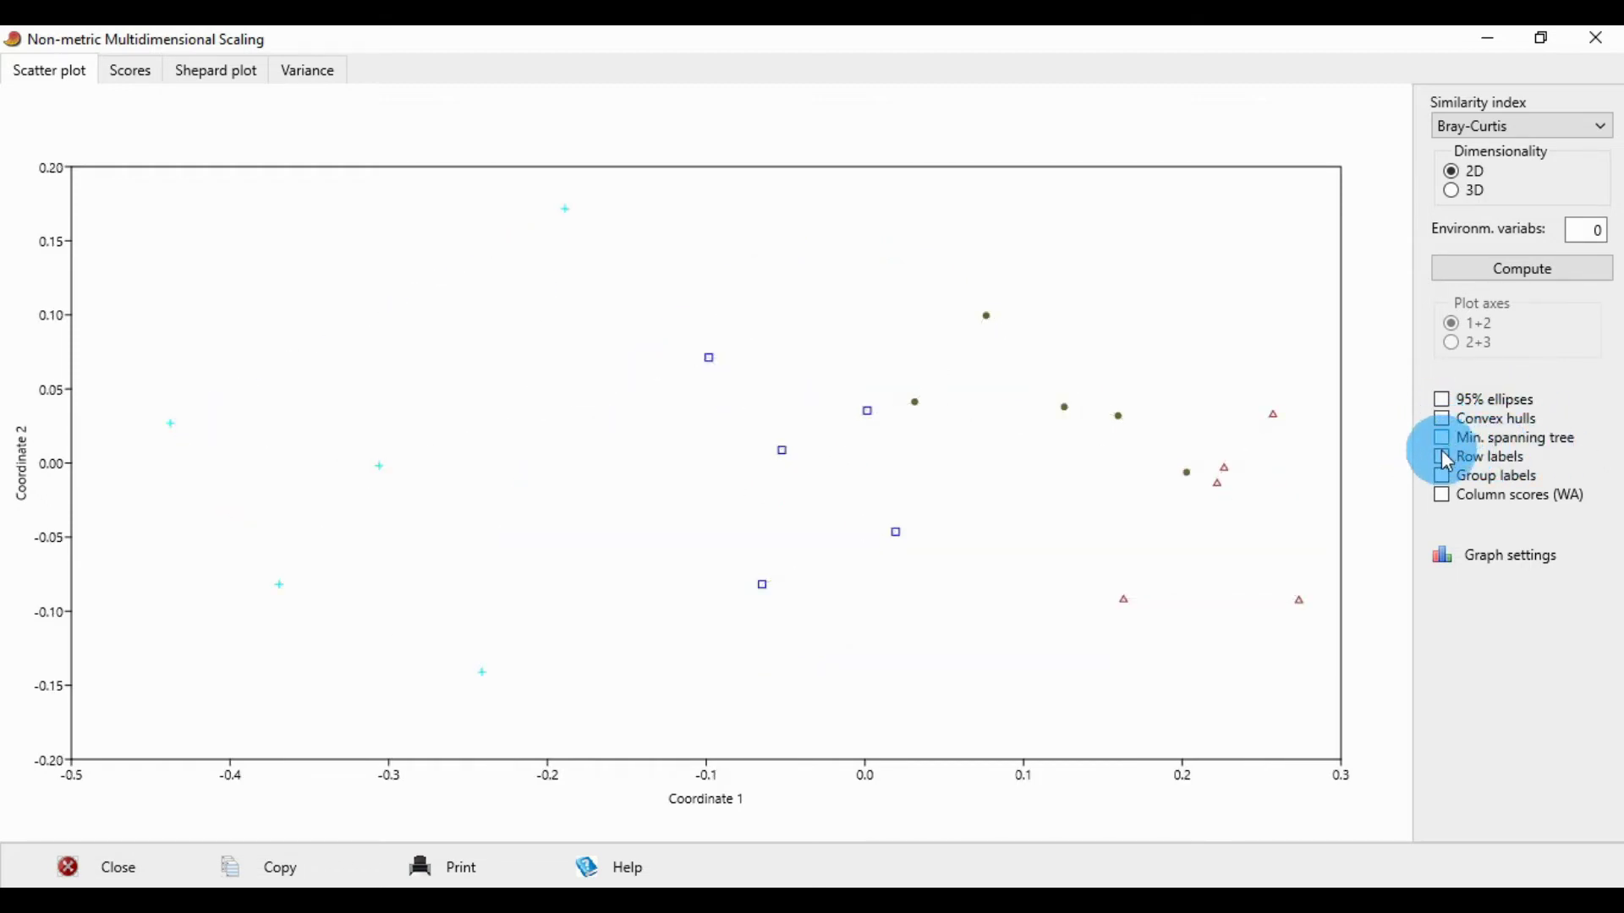
left_click(1444, 457)
left_click(1443, 457)
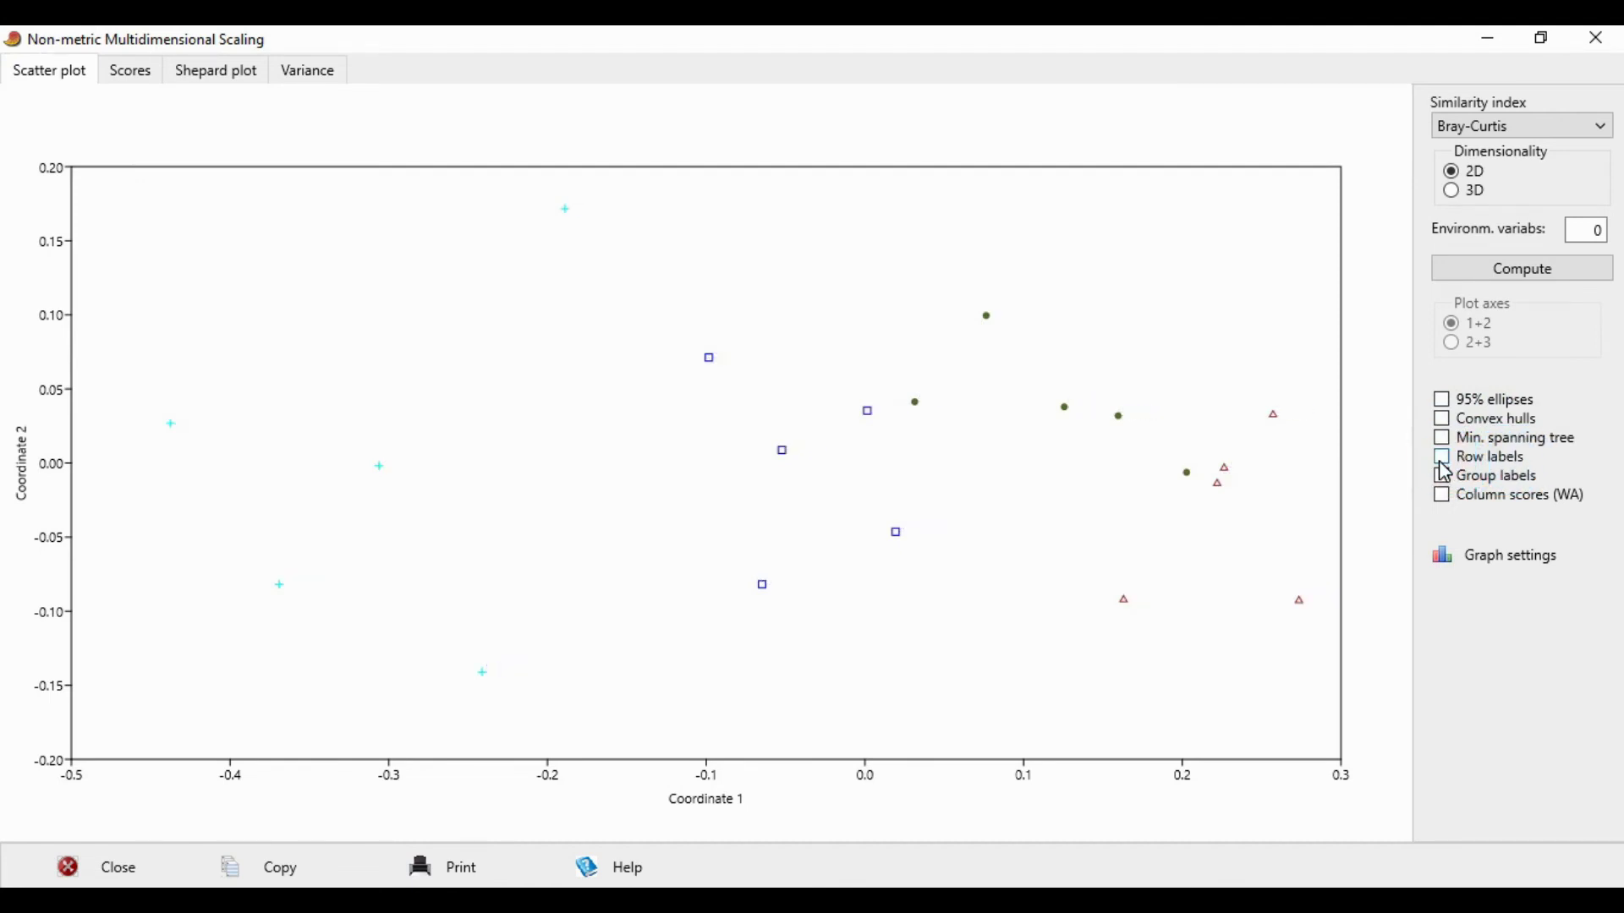
left_click(1444, 477)
left_click(1443, 477)
left_click(1443, 497)
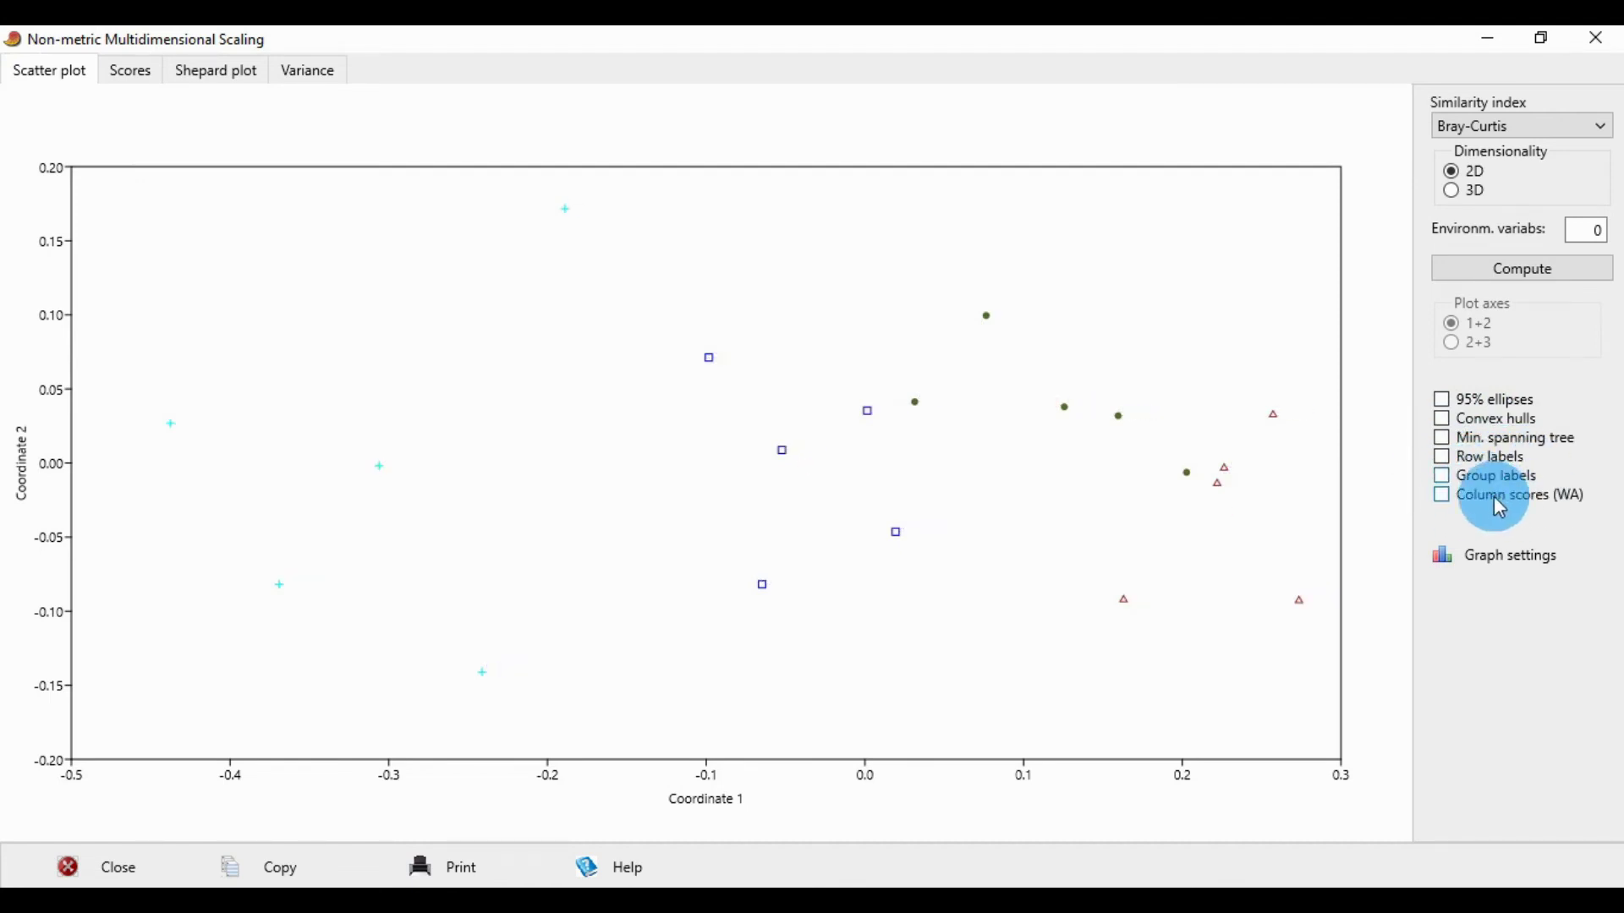
left_click(1444, 496)
Show convex hulls and group number labels 1–4 on the NMDS plot
left_click(1446, 422)
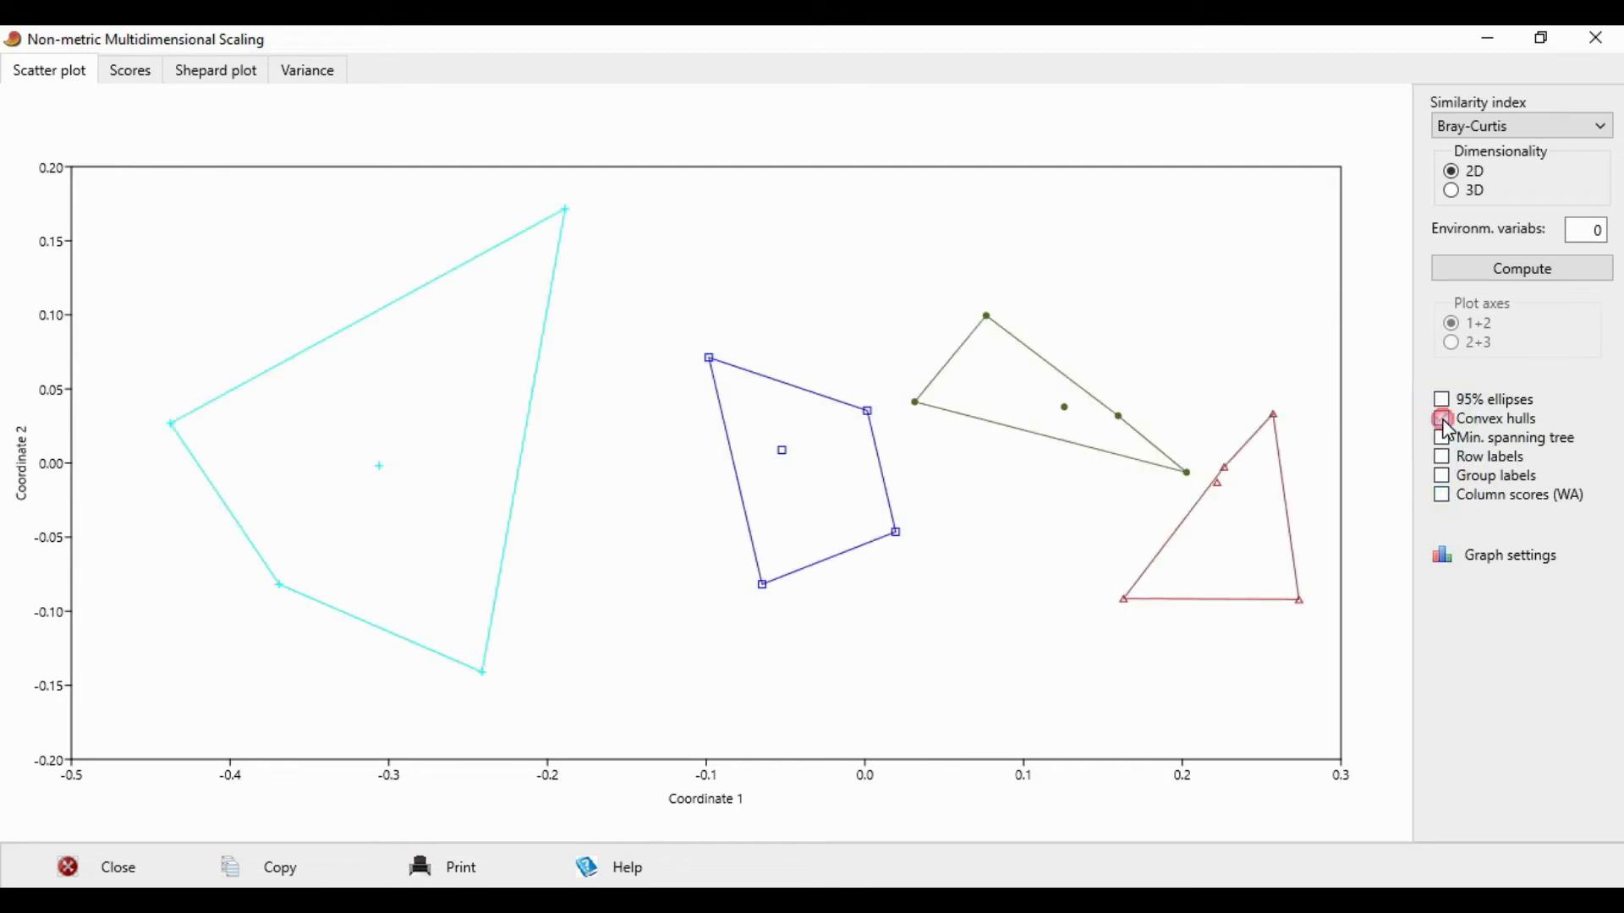
left_click(1443, 476)
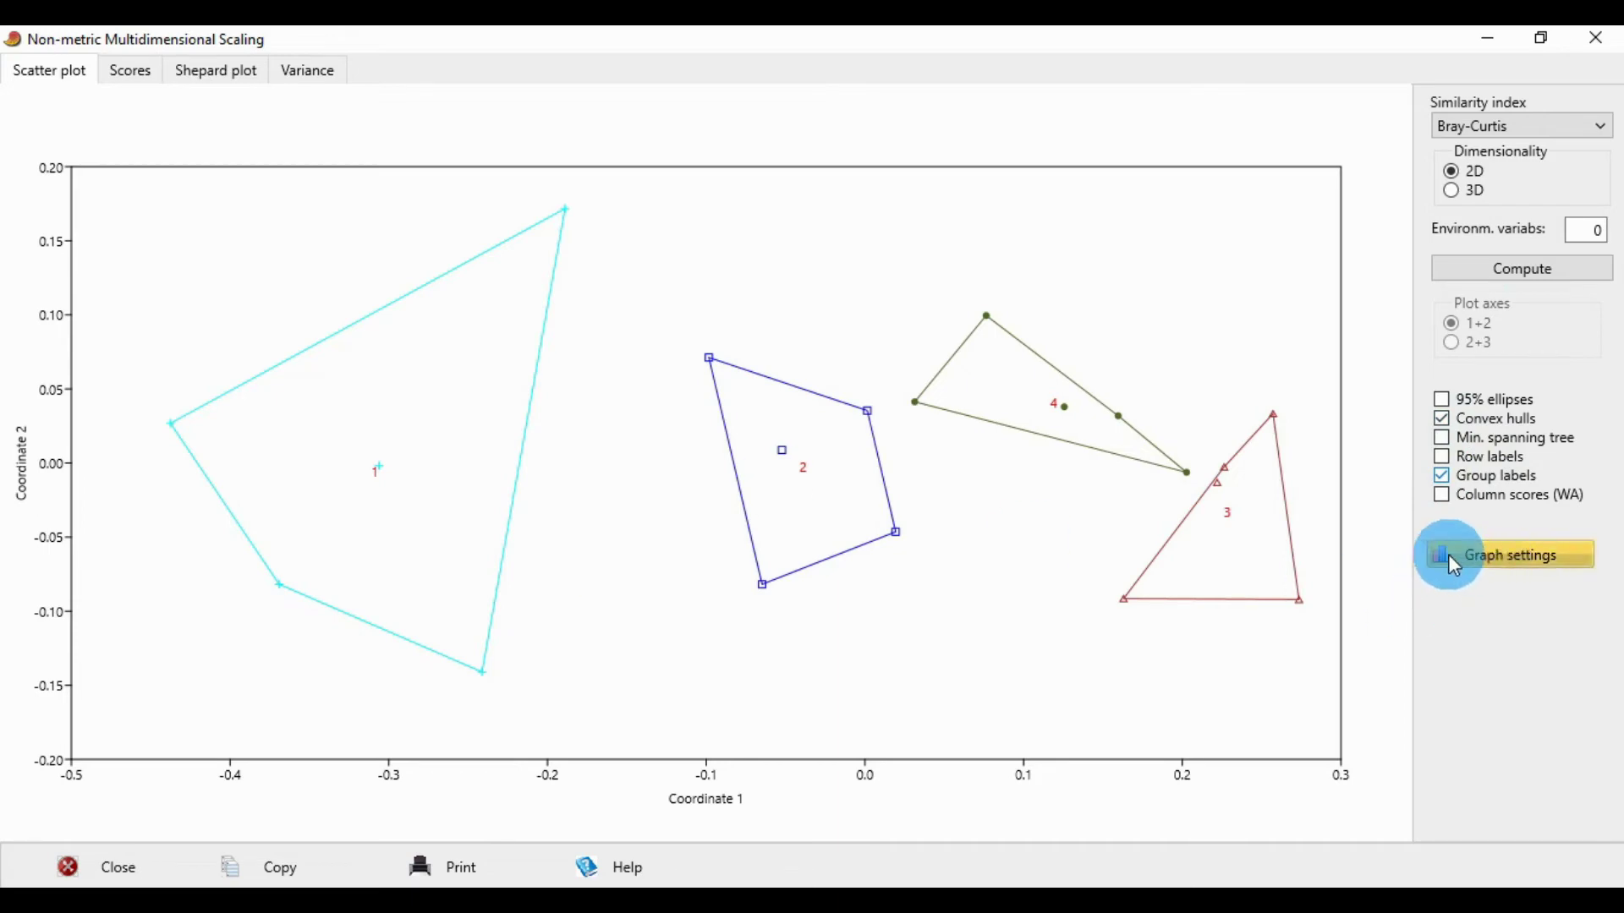
left_click(1498, 557)
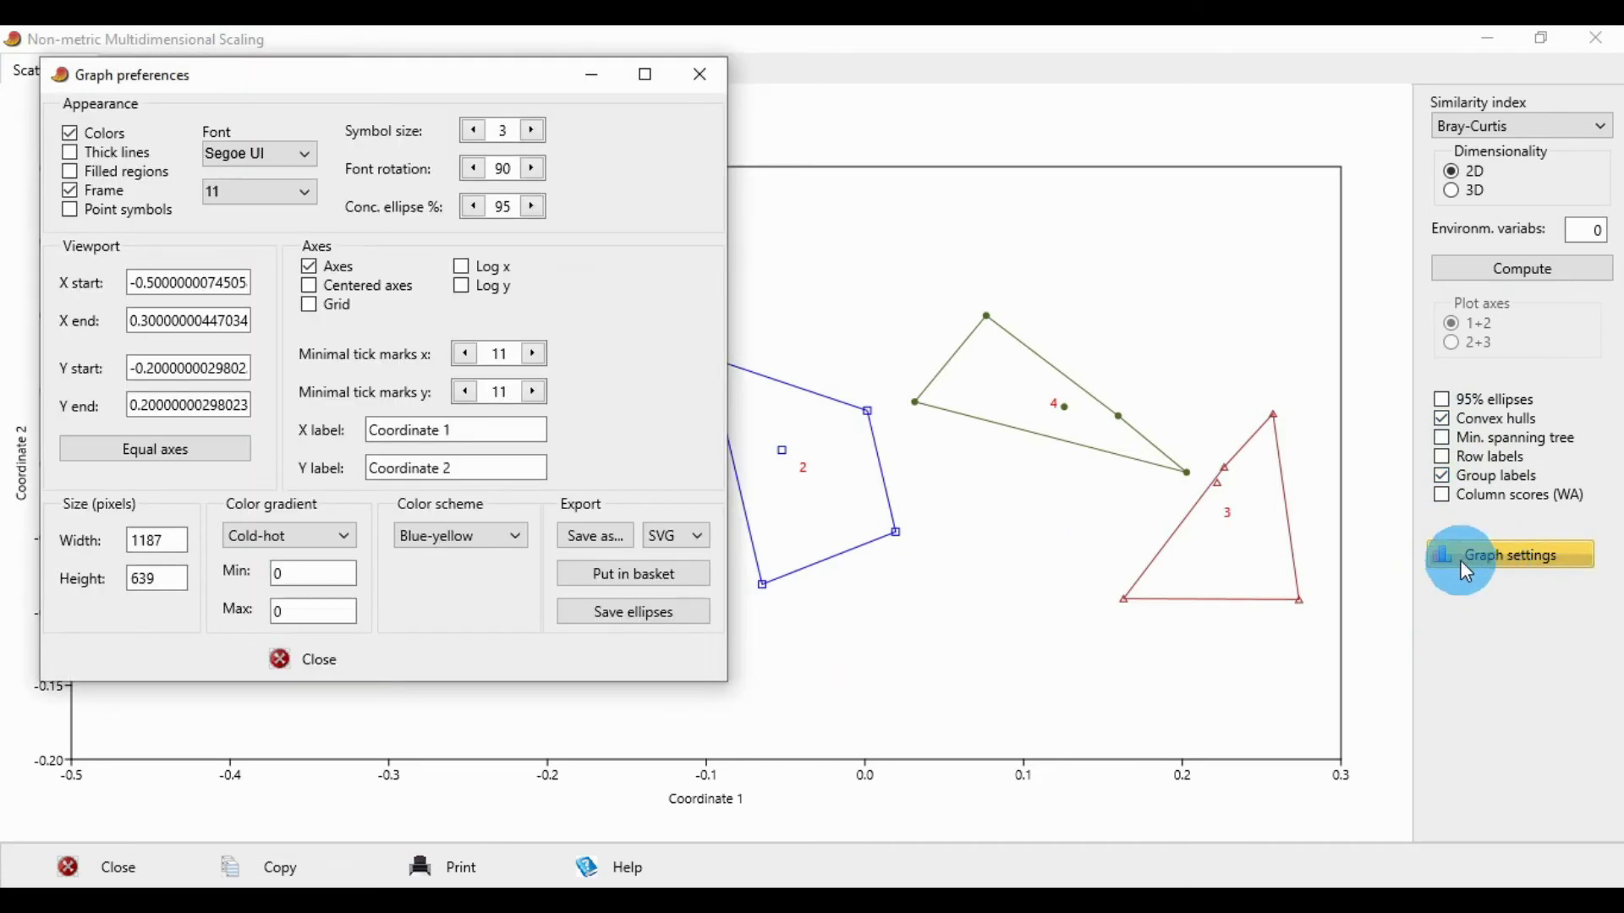
Turn on centered axes and filled convex hull regions in Graph preferences
left_click_drag(316, 69, 1212, 99)
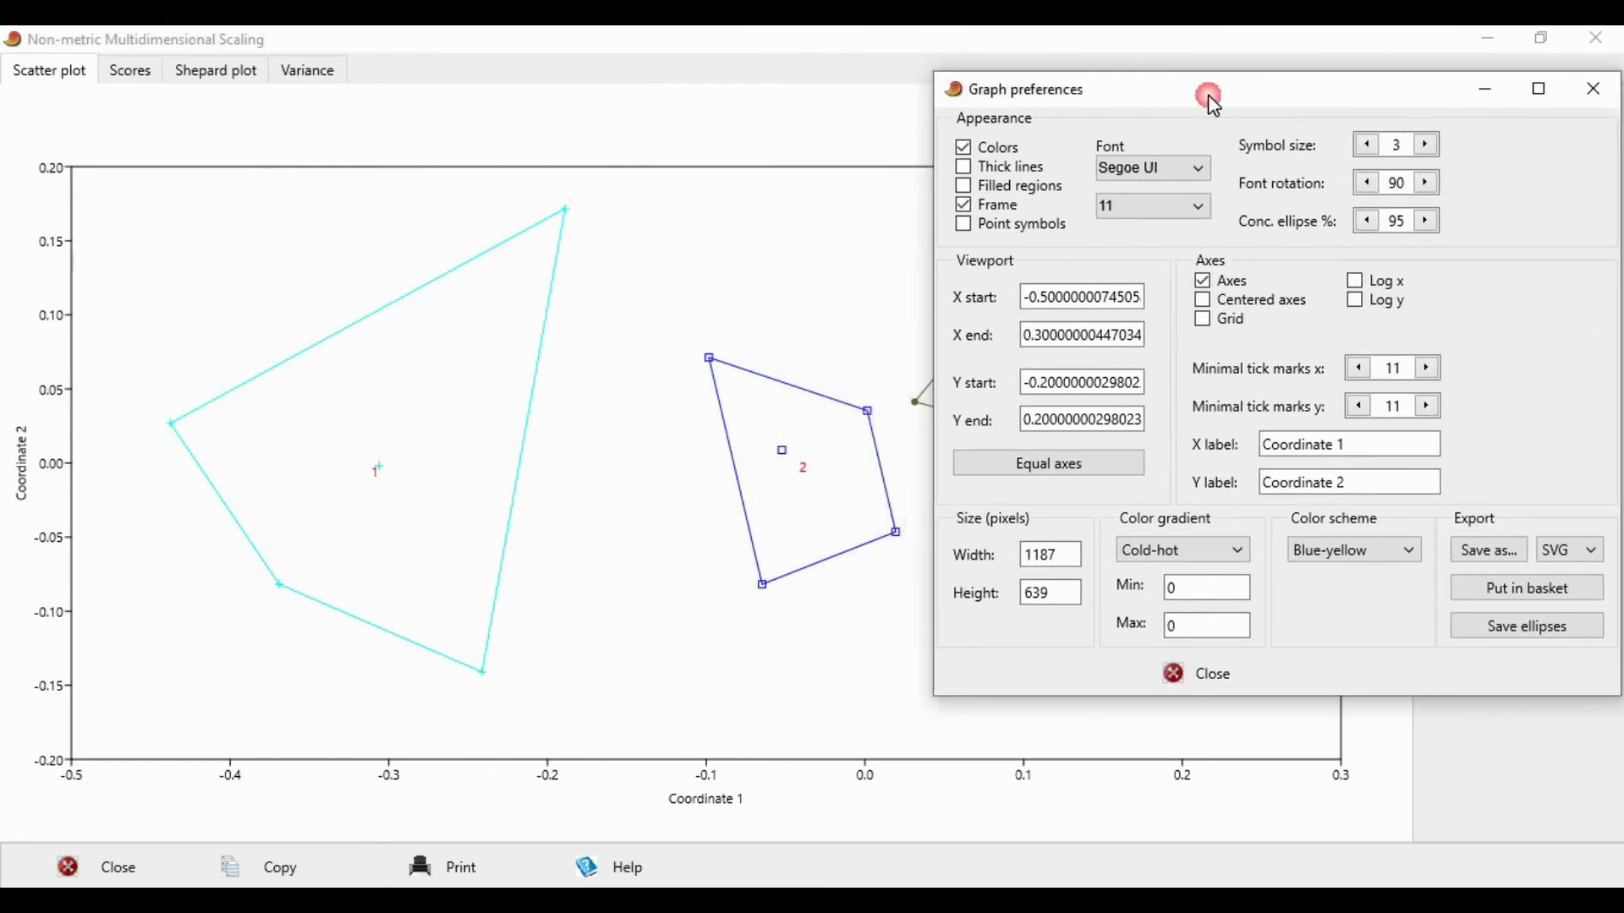
left_click(1260, 301)
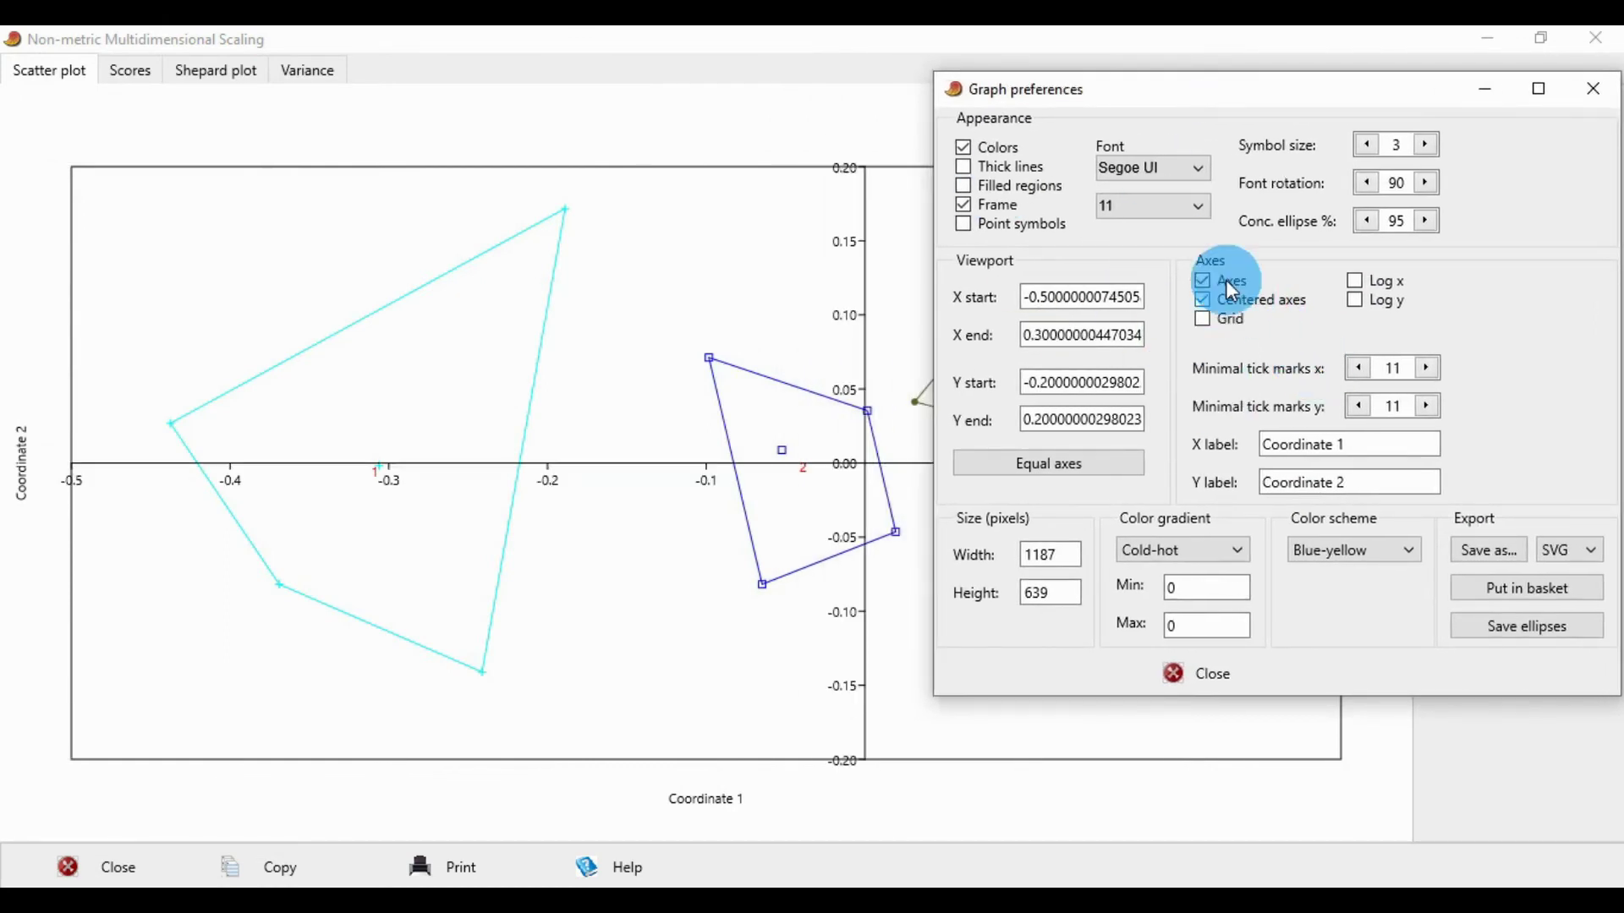
left_click(1027, 191)
left_click_drag(1316, 103, 1260, 185)
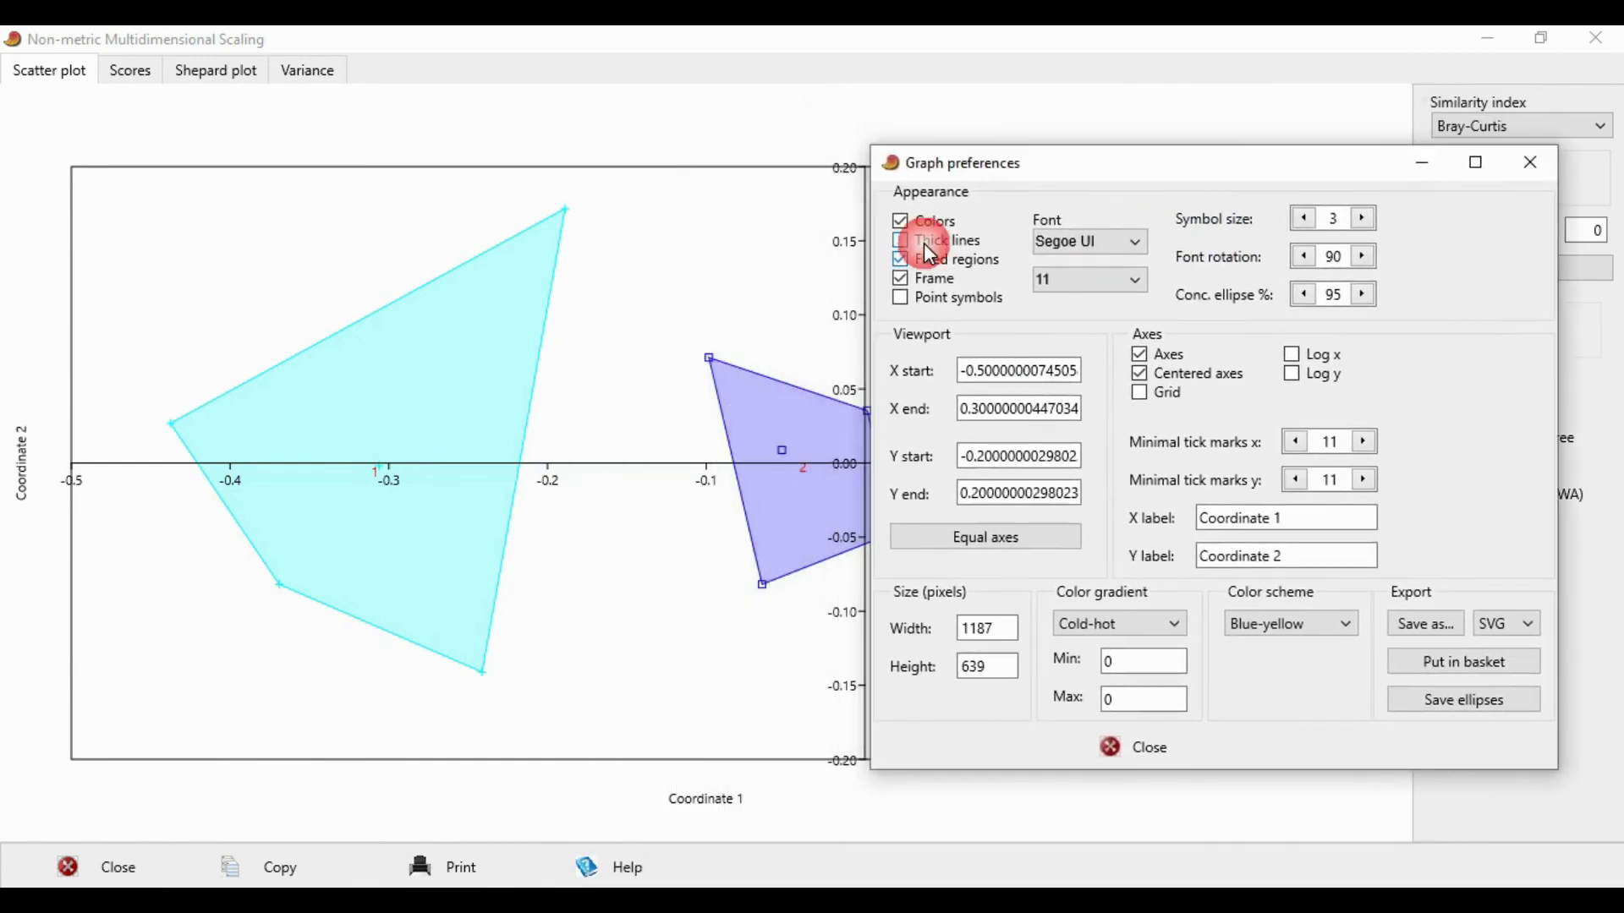
Set the plot font to Times New Roman at size 14
left_click(1132, 244)
scroll(1142, 338, "down", 2)
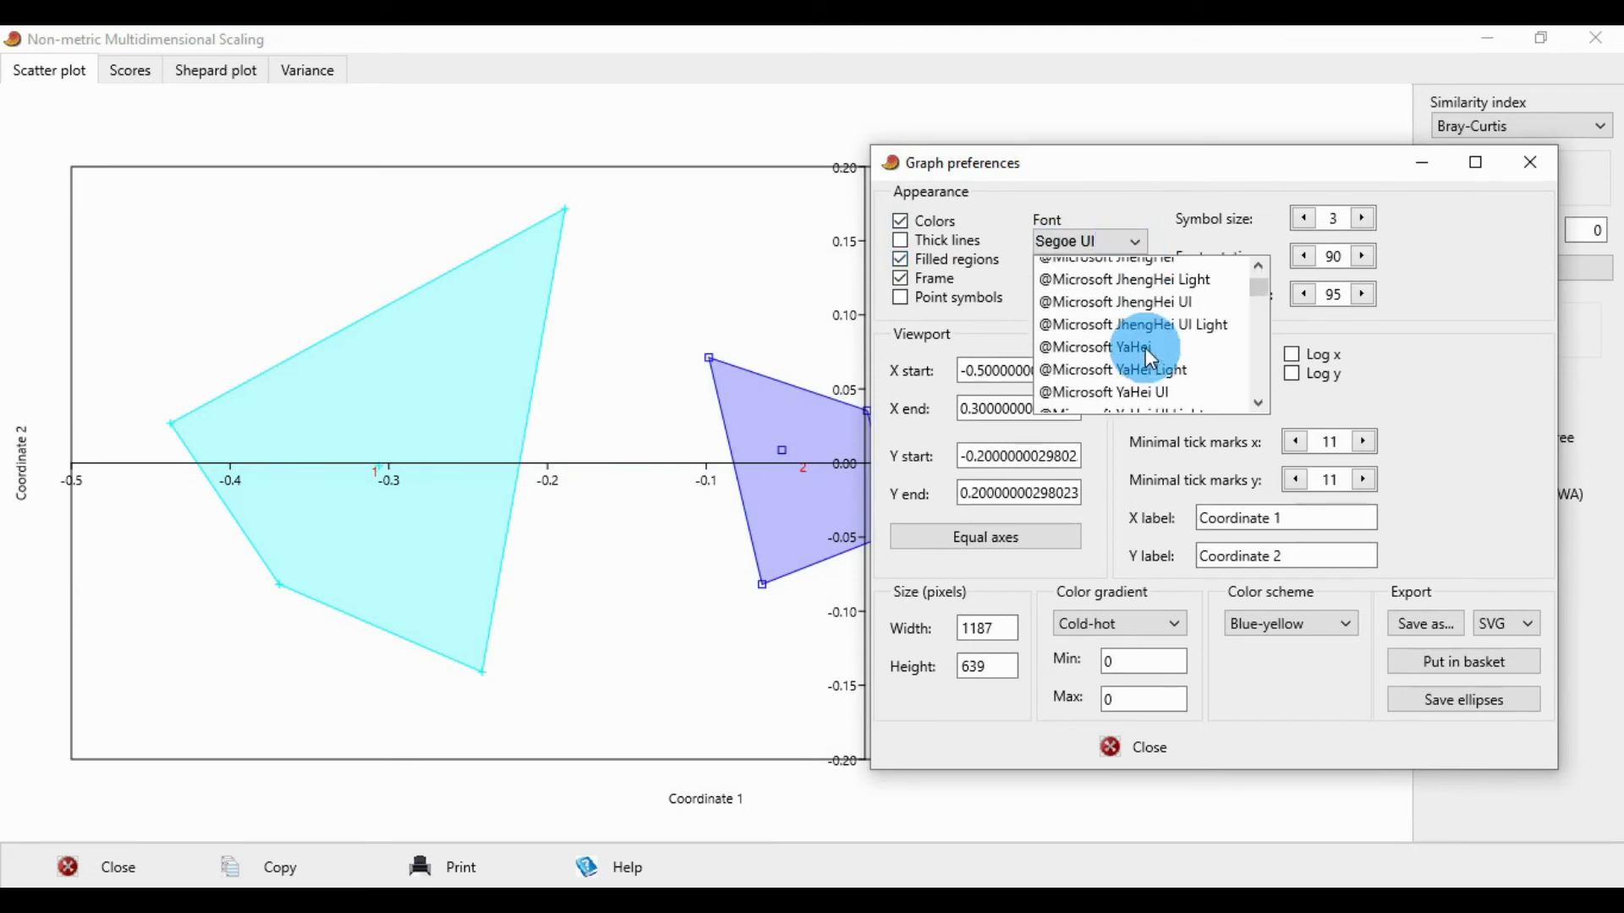
scroll(1148, 355, "down", 8)
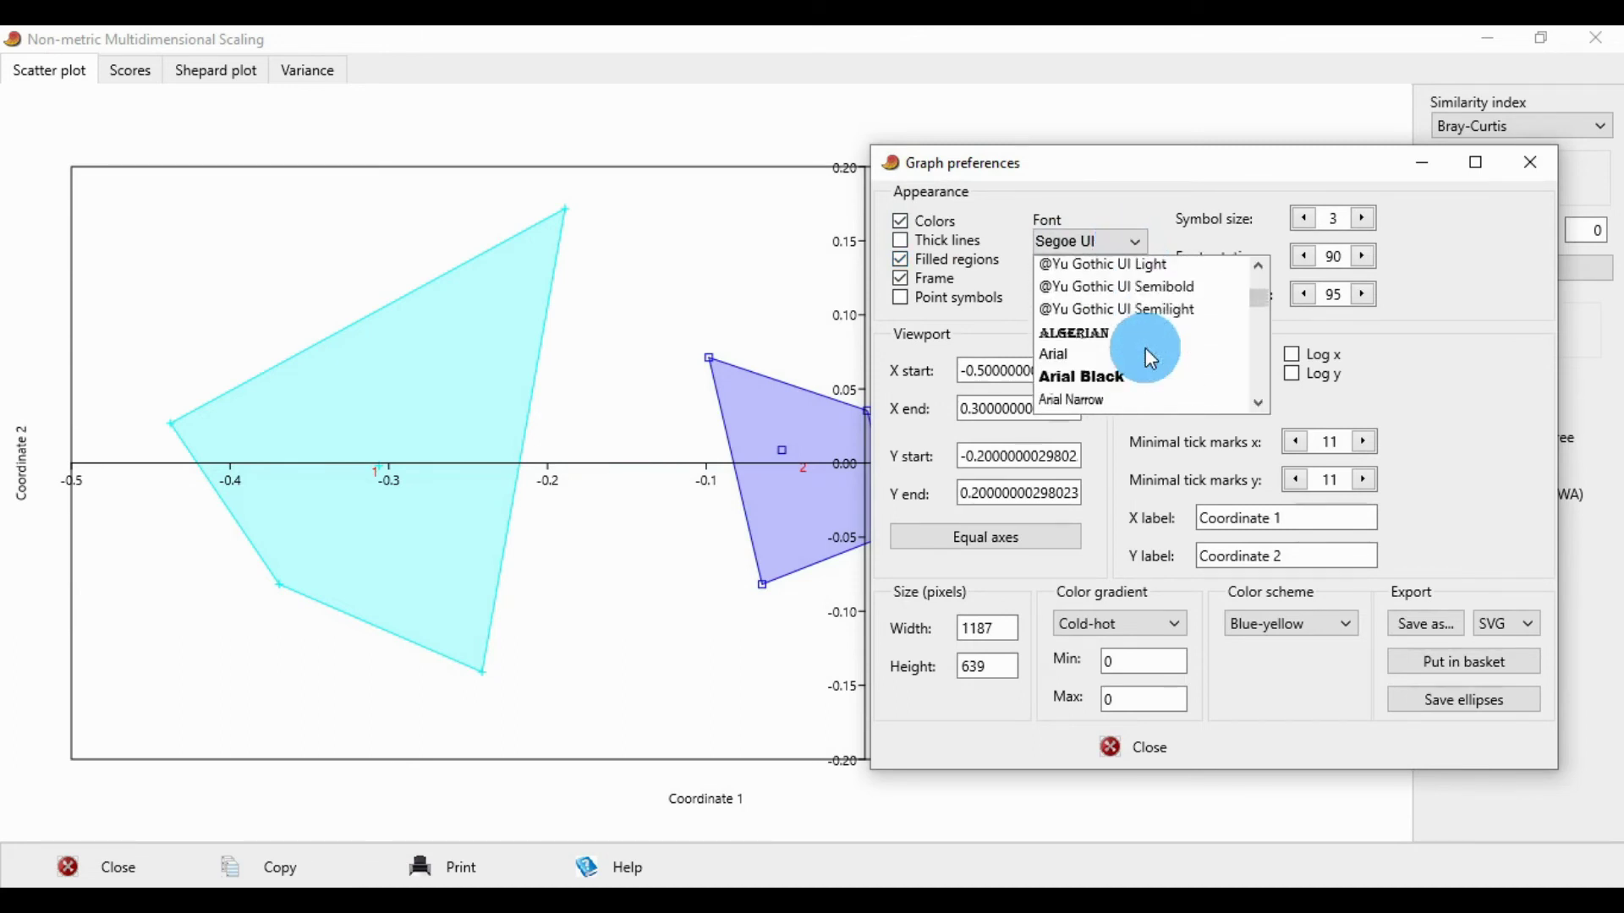
scroll(1145, 348, "down", 2)
left_click_drag(1260, 310, 1135, 348)
scroll(1135, 348, "down", 3)
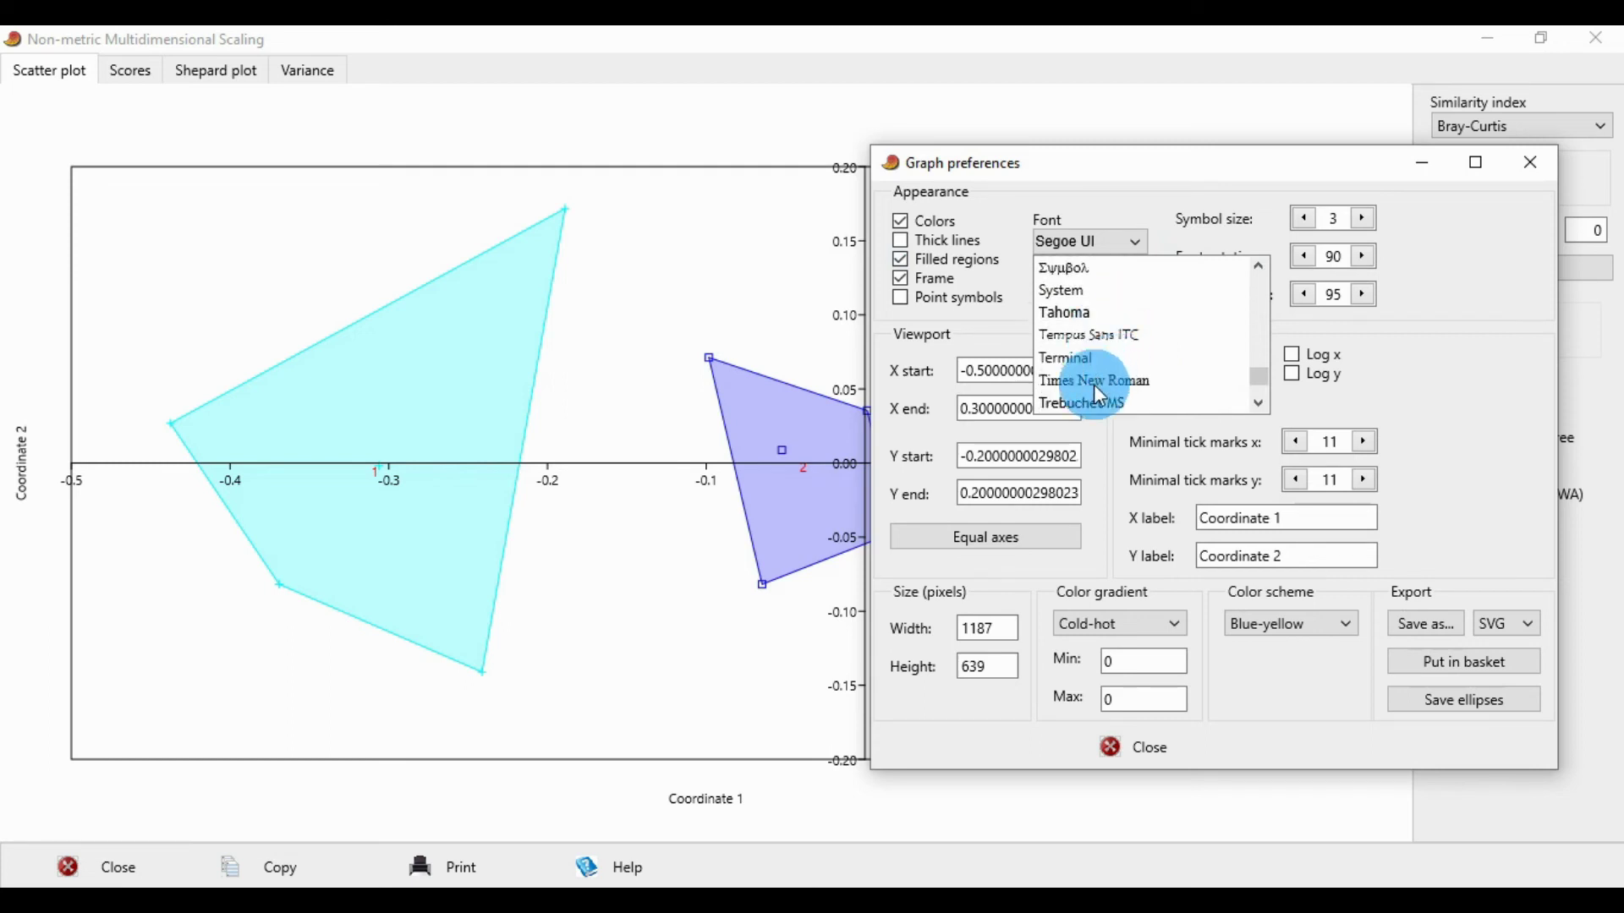
left_click(1122, 381)
left_click(1118, 281)
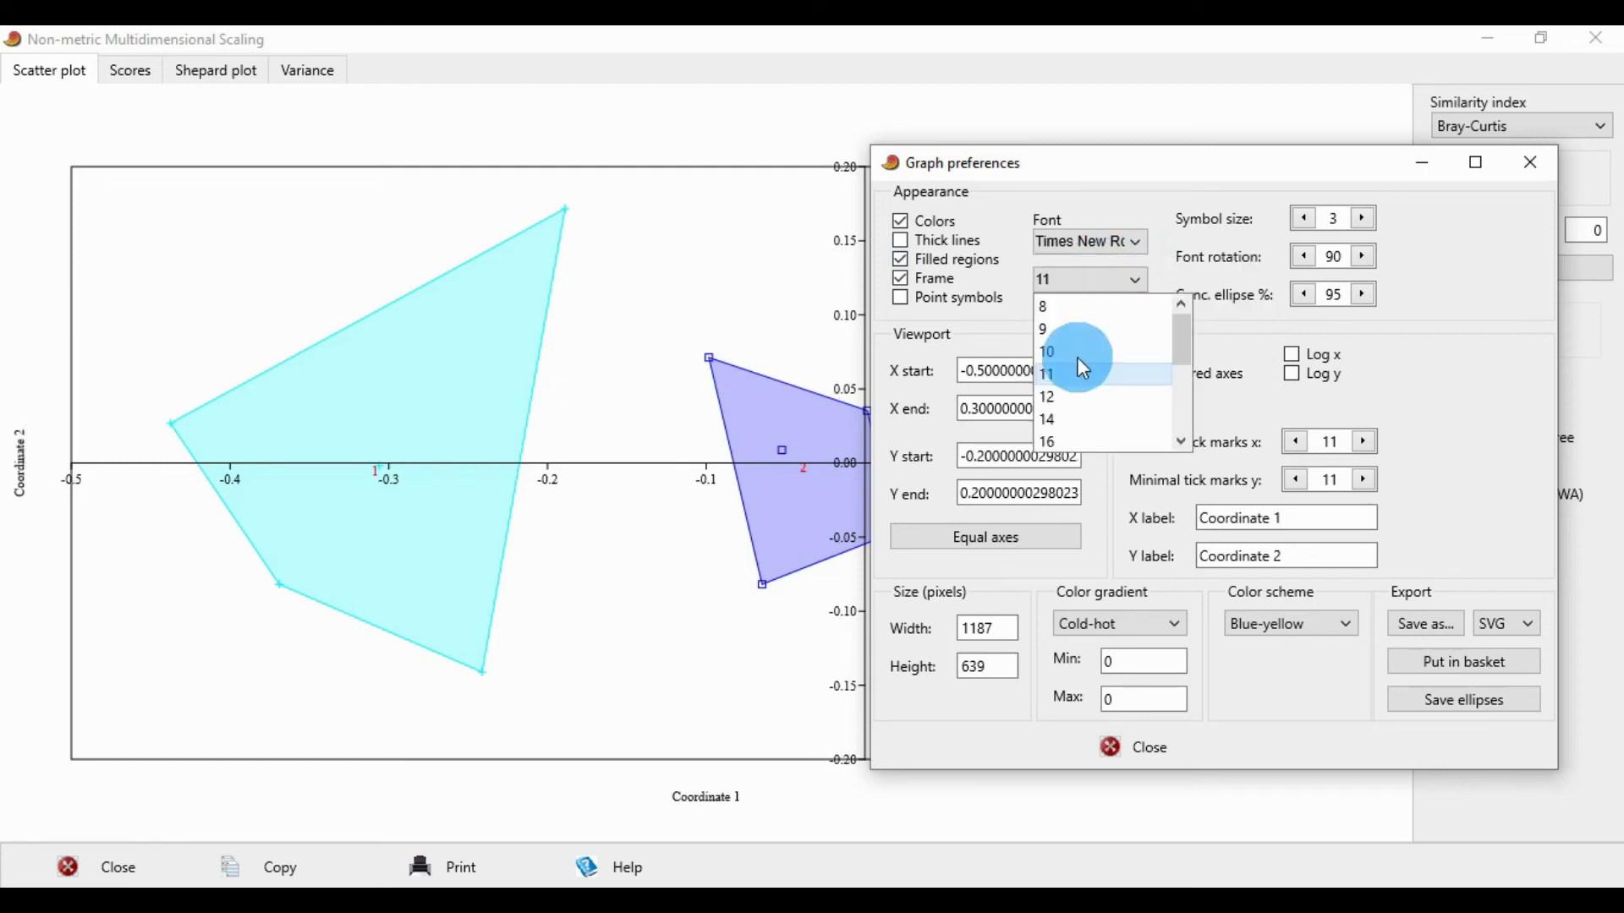
left_click(1053, 411)
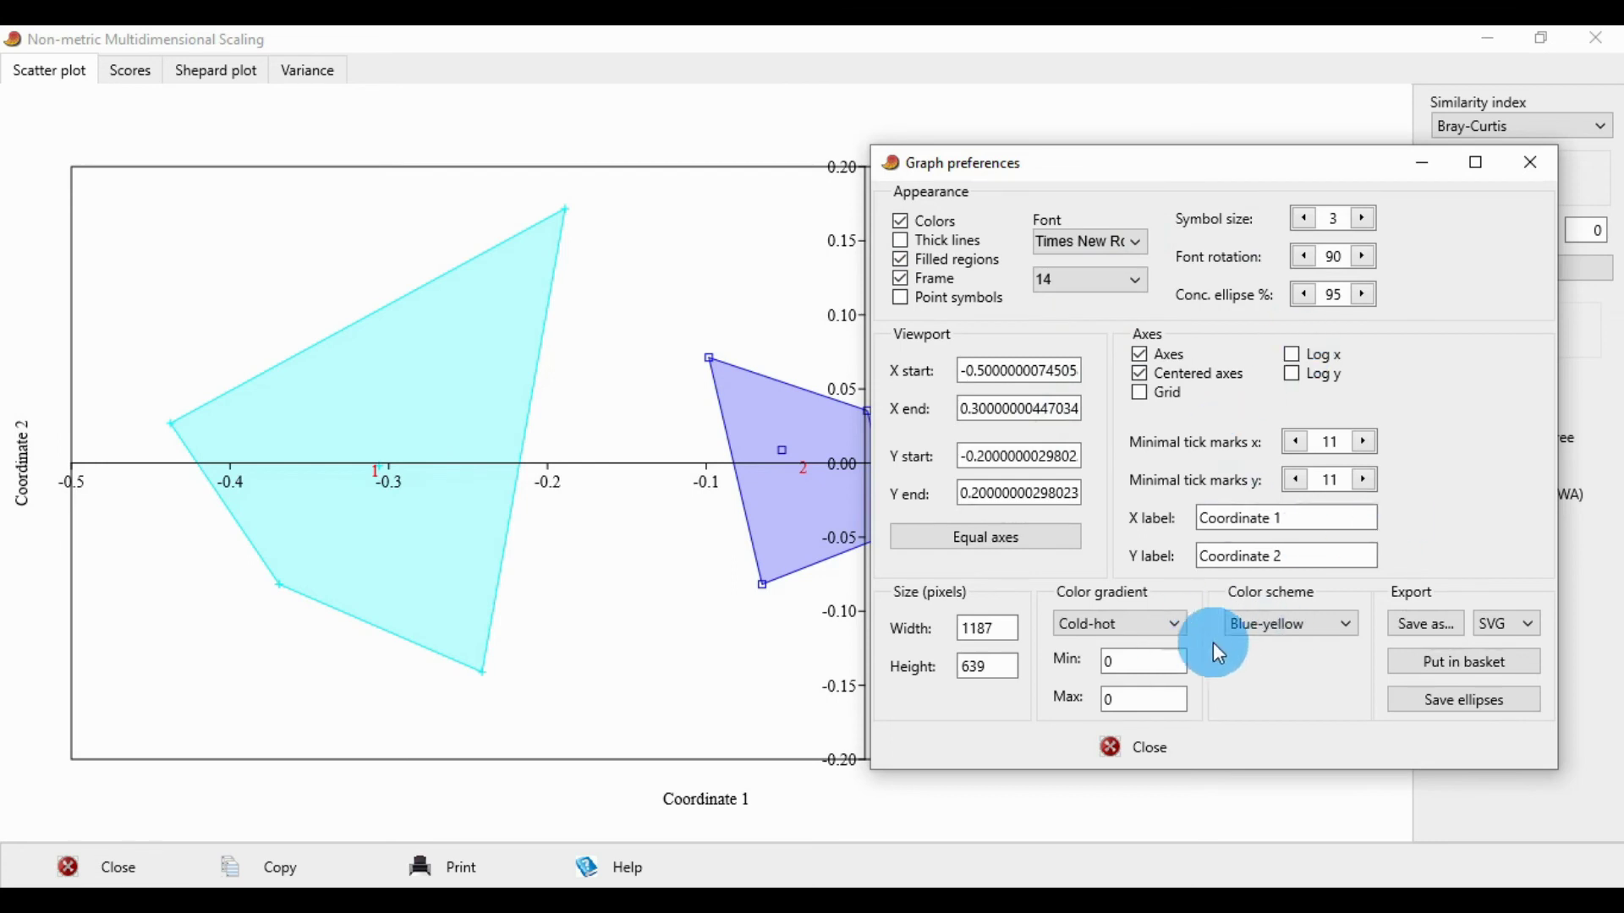
Export the plot as a JPG named 'nmds' on the Desktop and close Graph preferences
left_click(1530, 623)
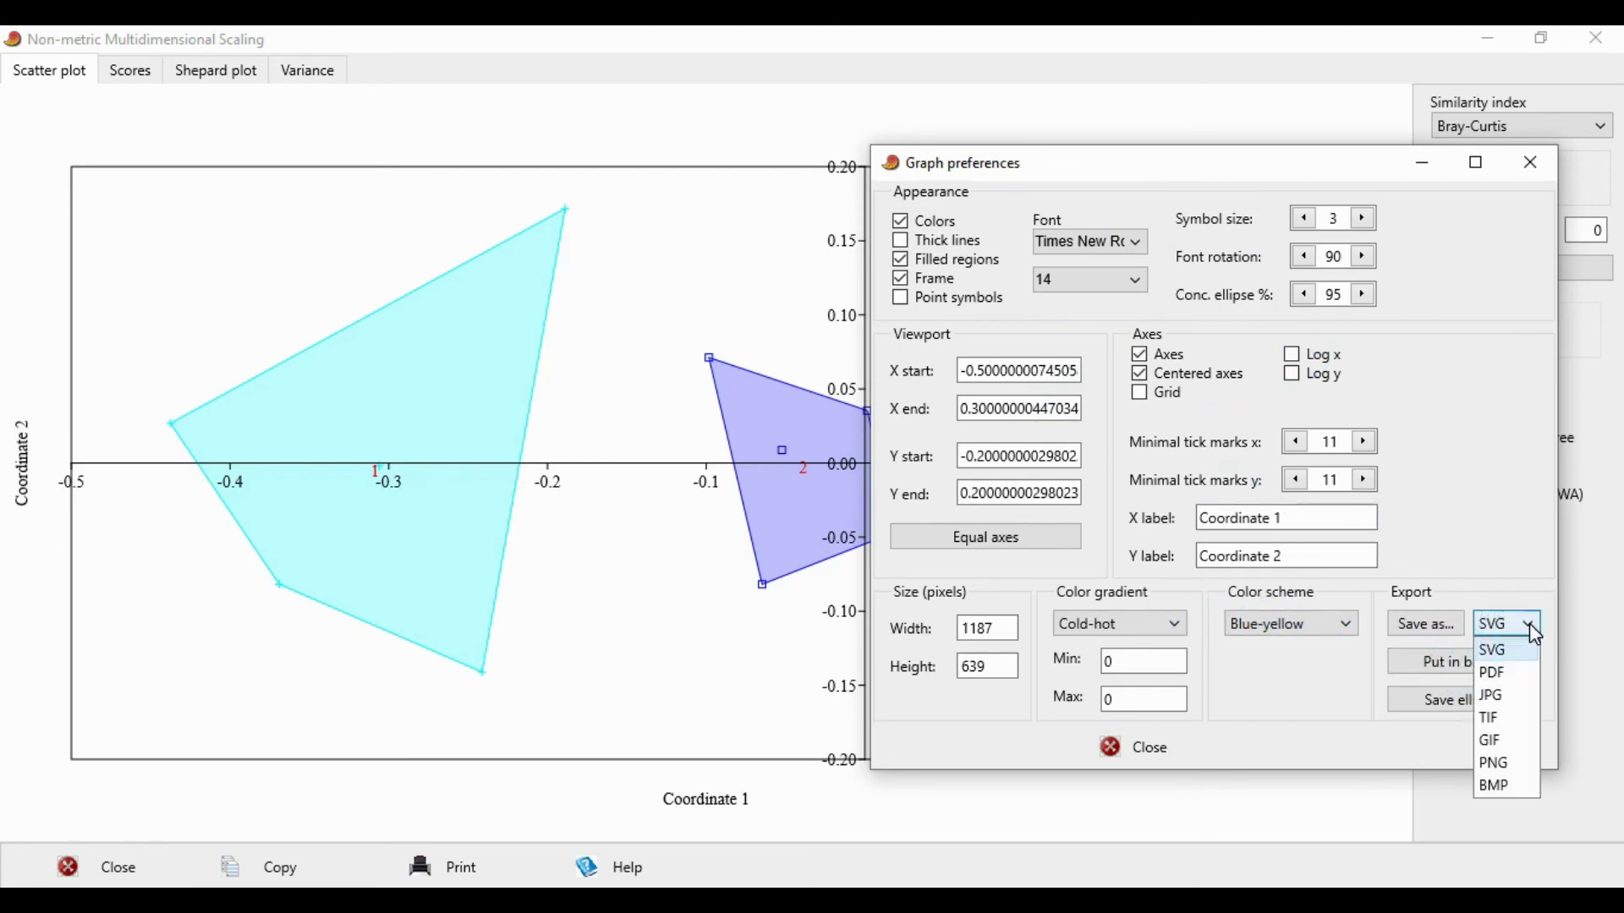
left_click(1494, 696)
left_click(1428, 630)
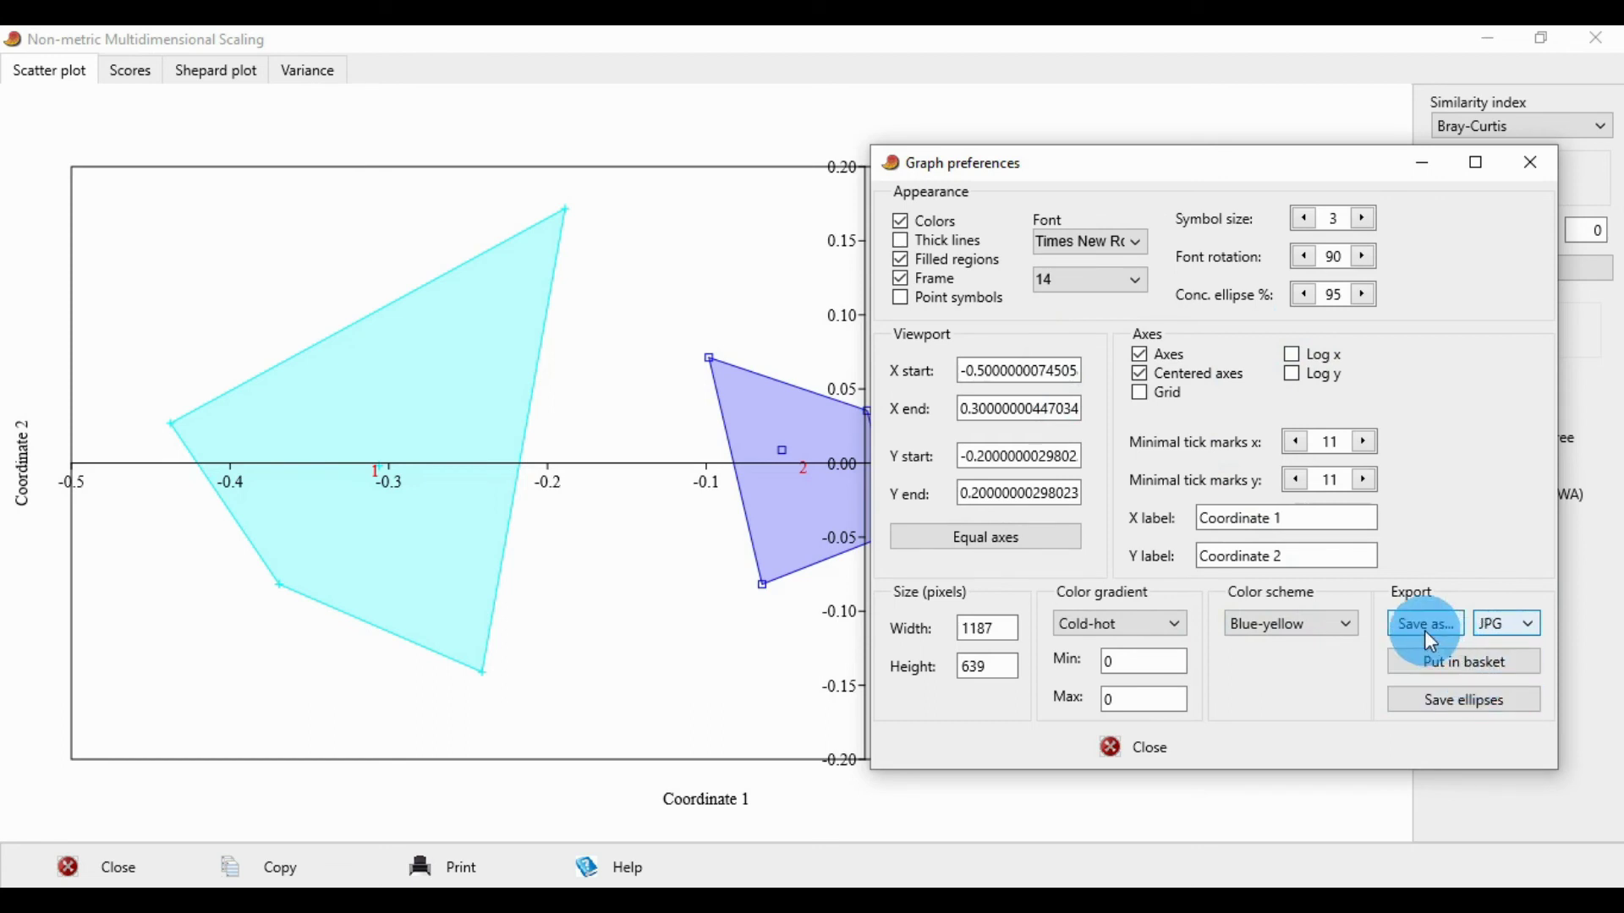
left_click(1426, 626)
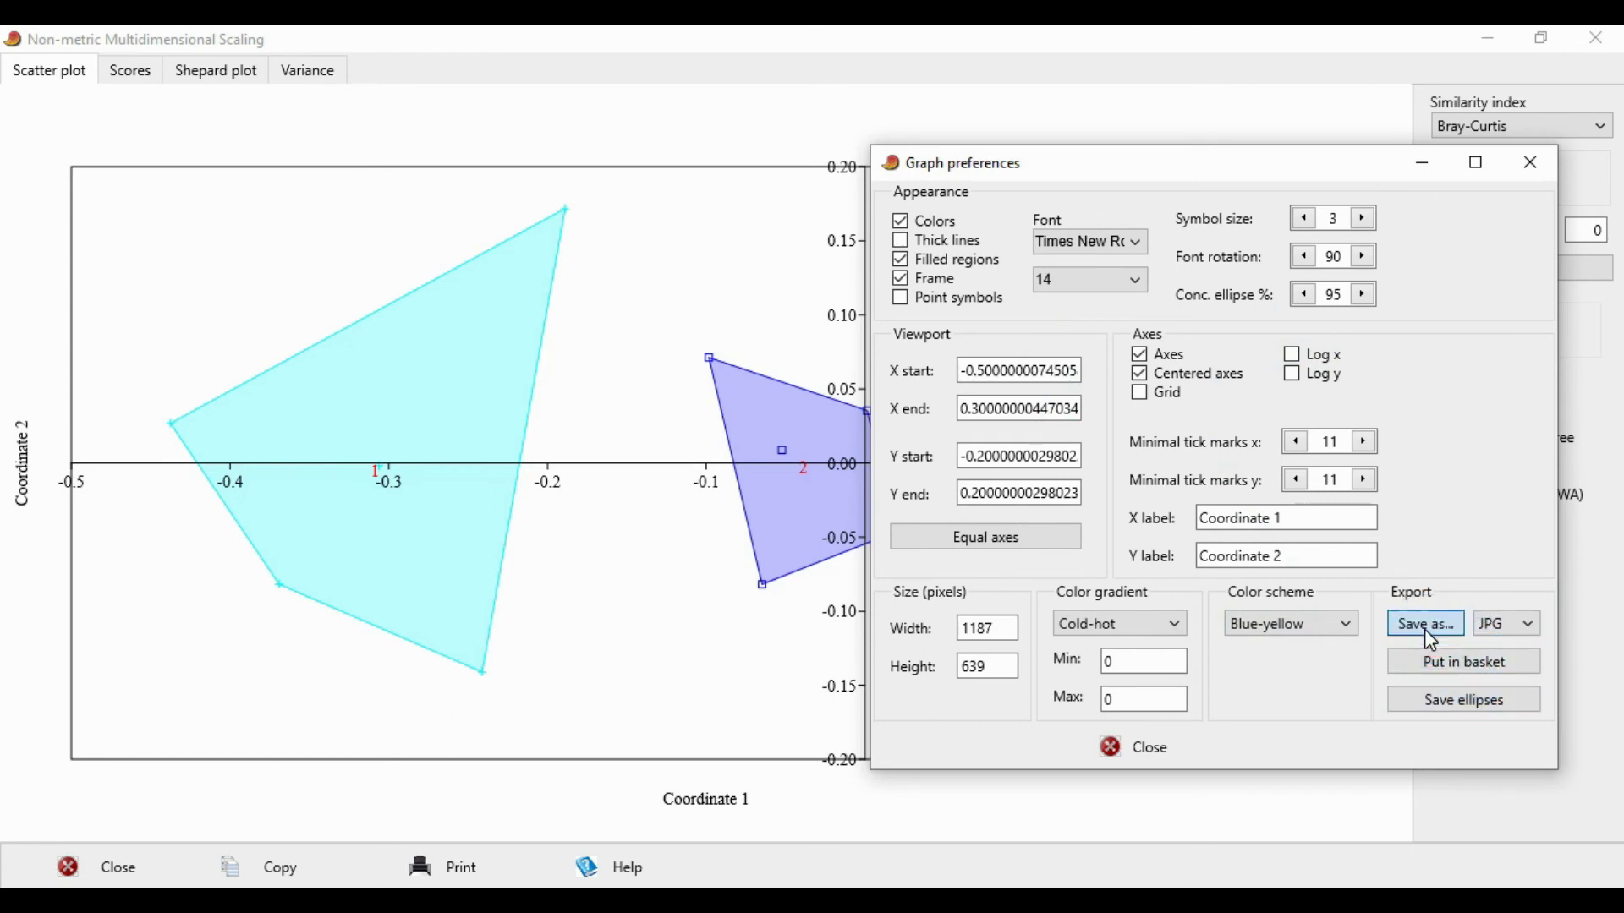
scroll(850, 375, "up", 1)
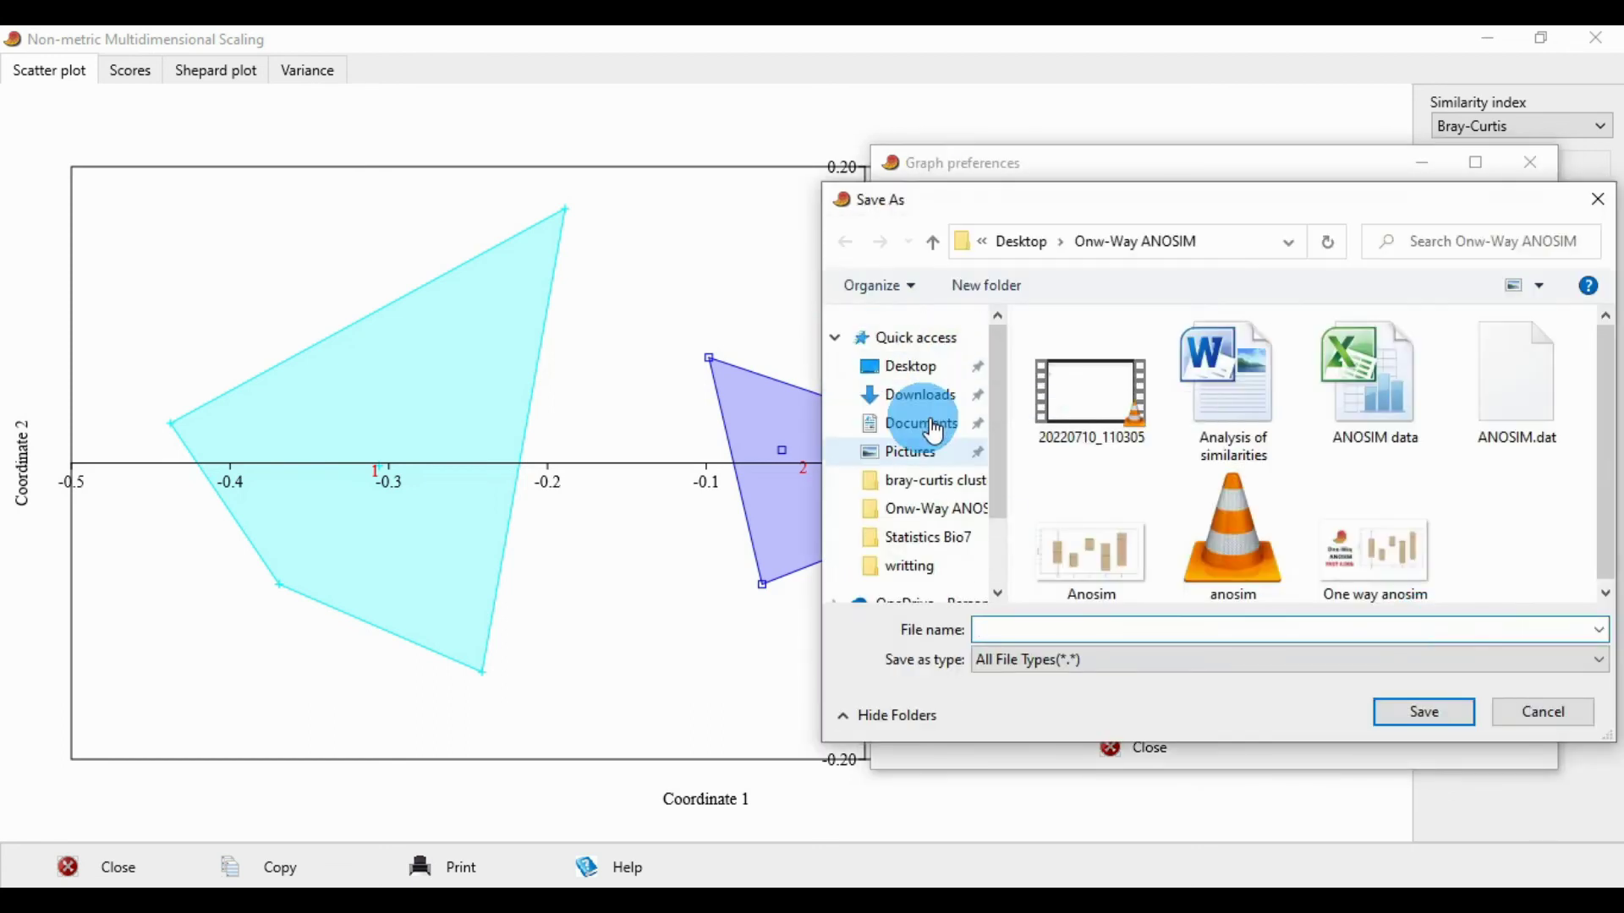
left_click(910, 366)
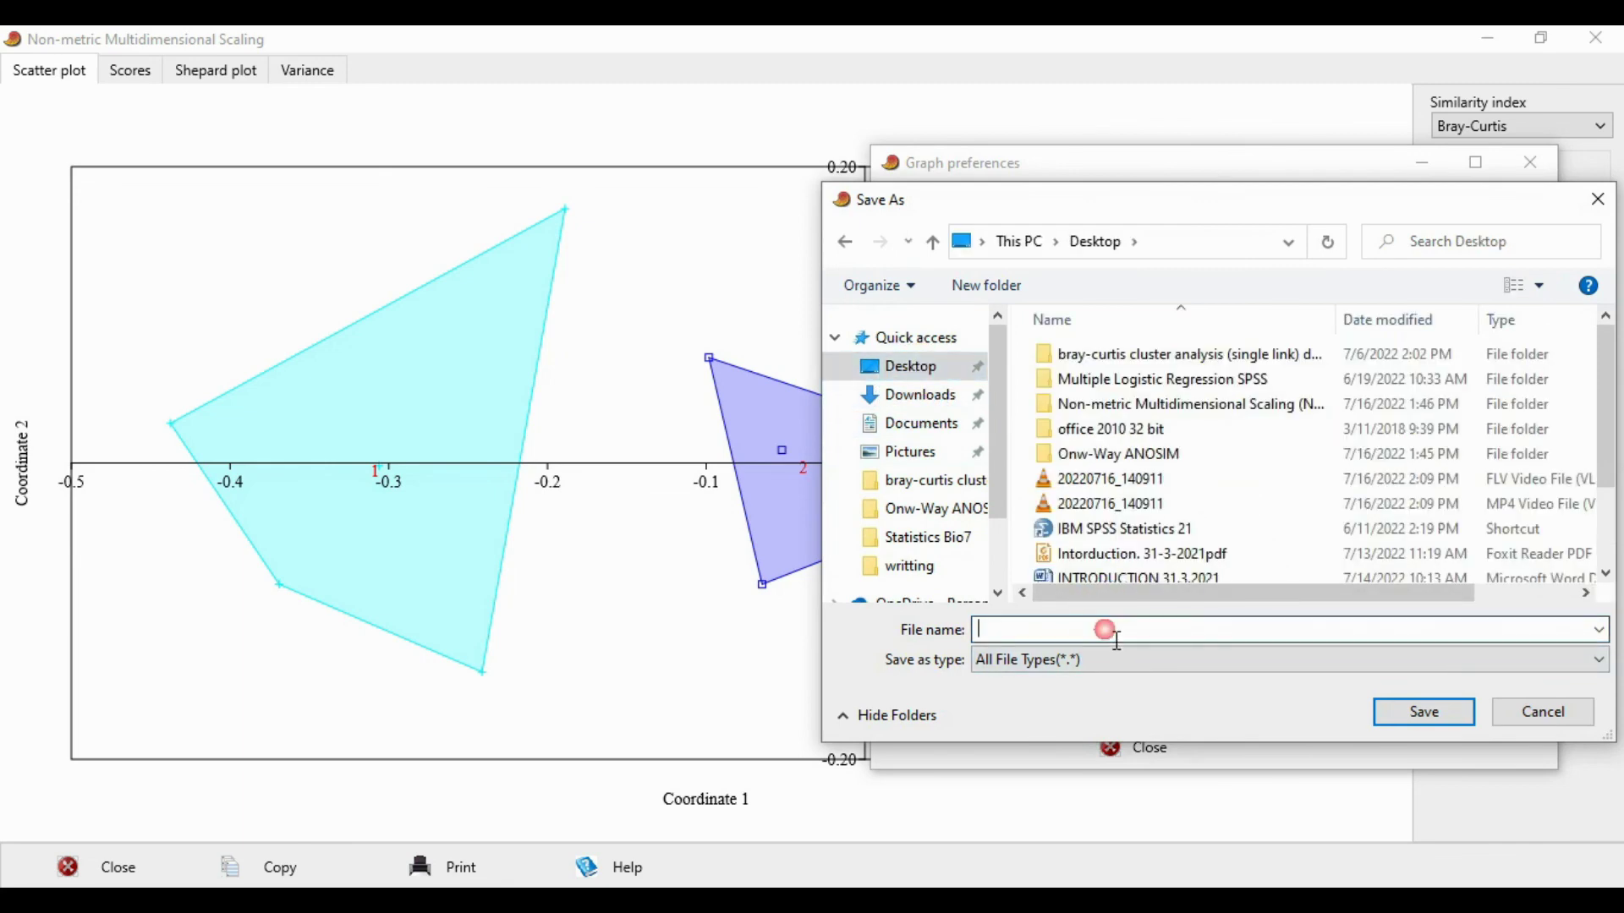
type("n")
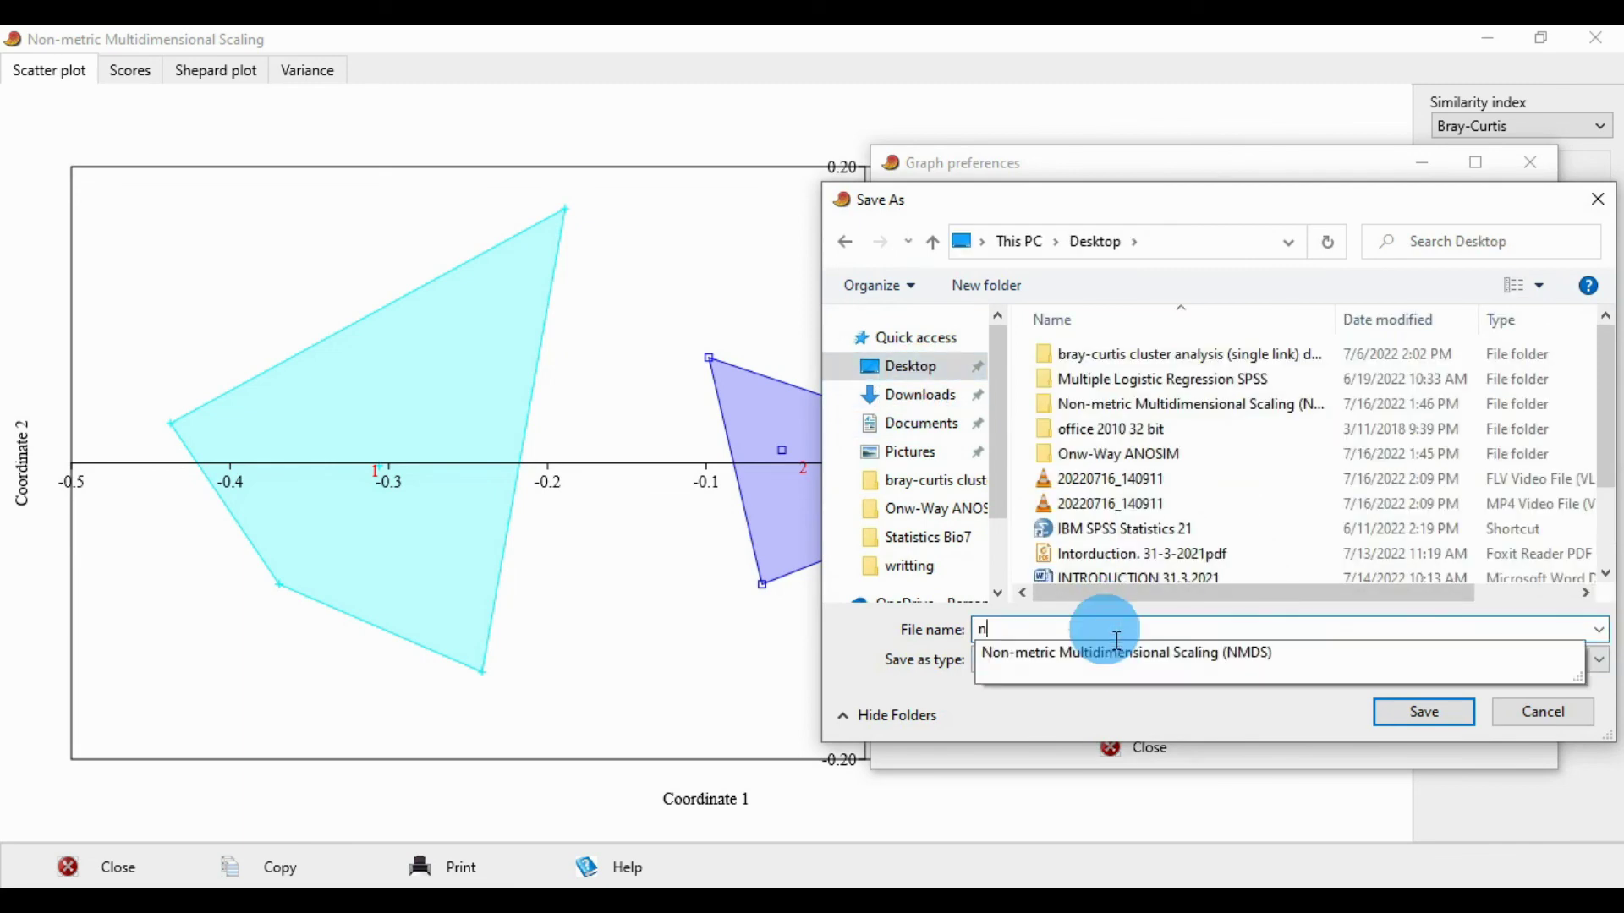
type("m")
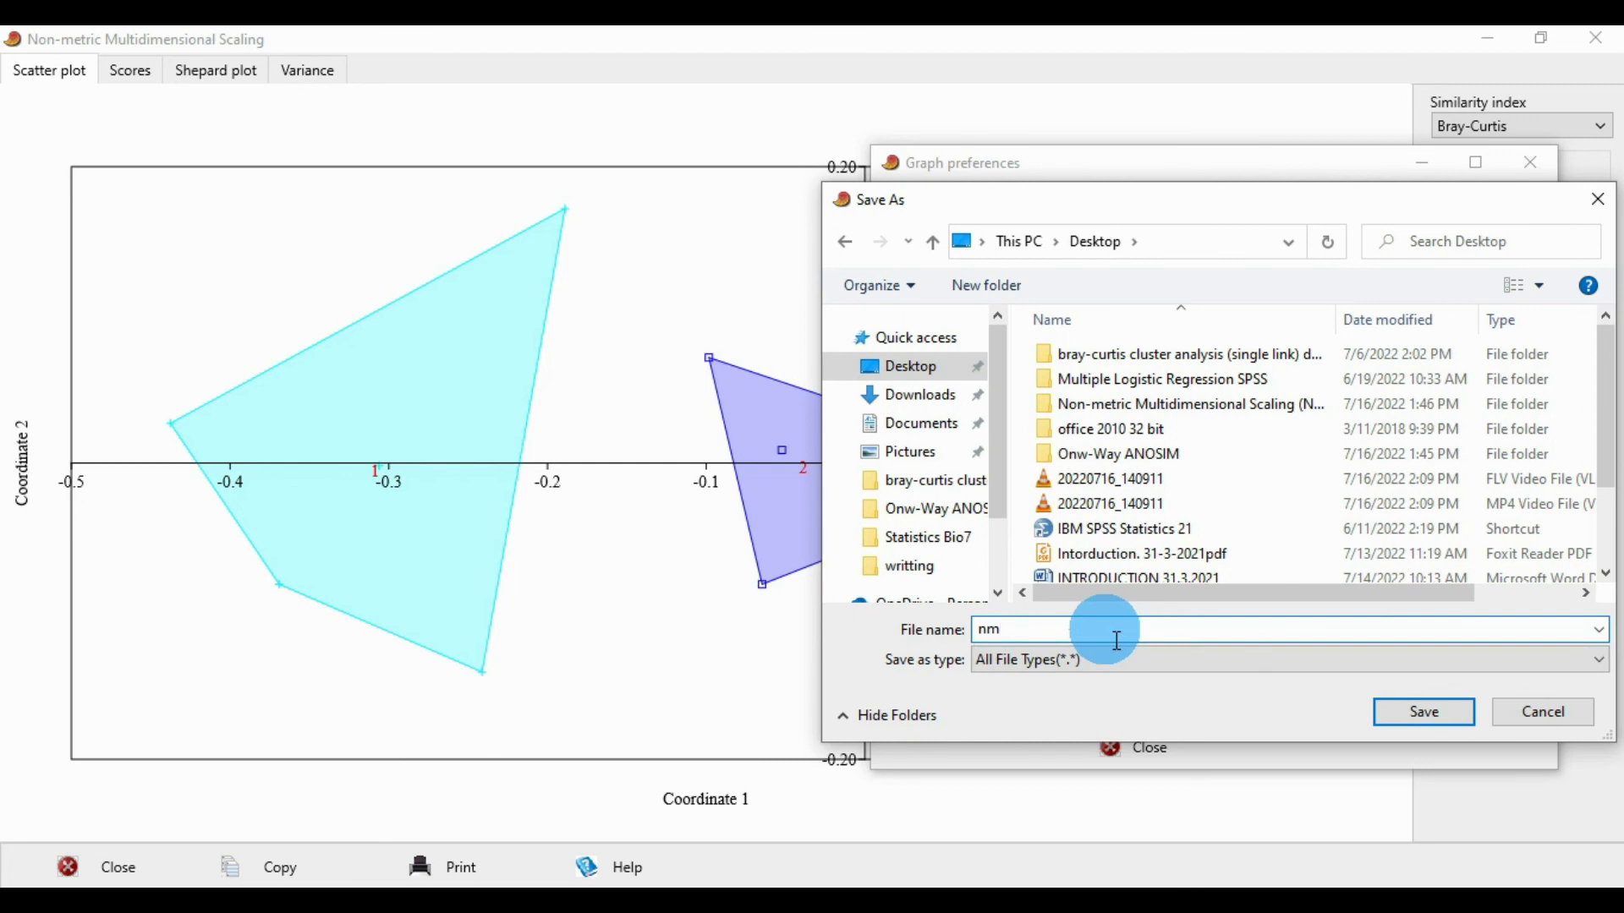
type("ds")
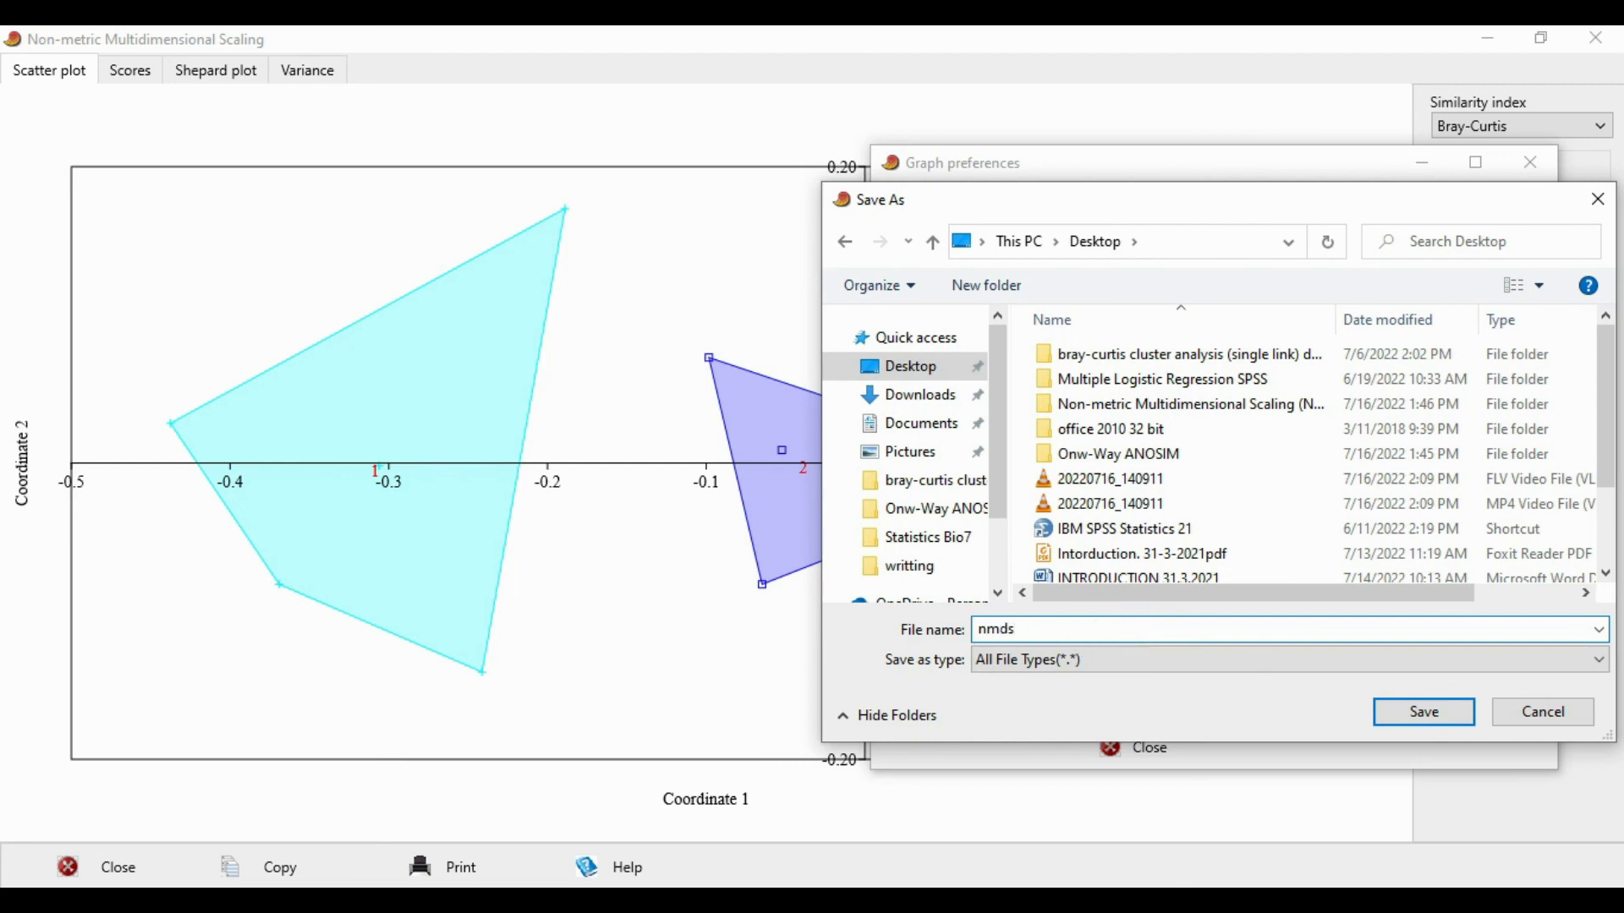
left_click(1119, 635)
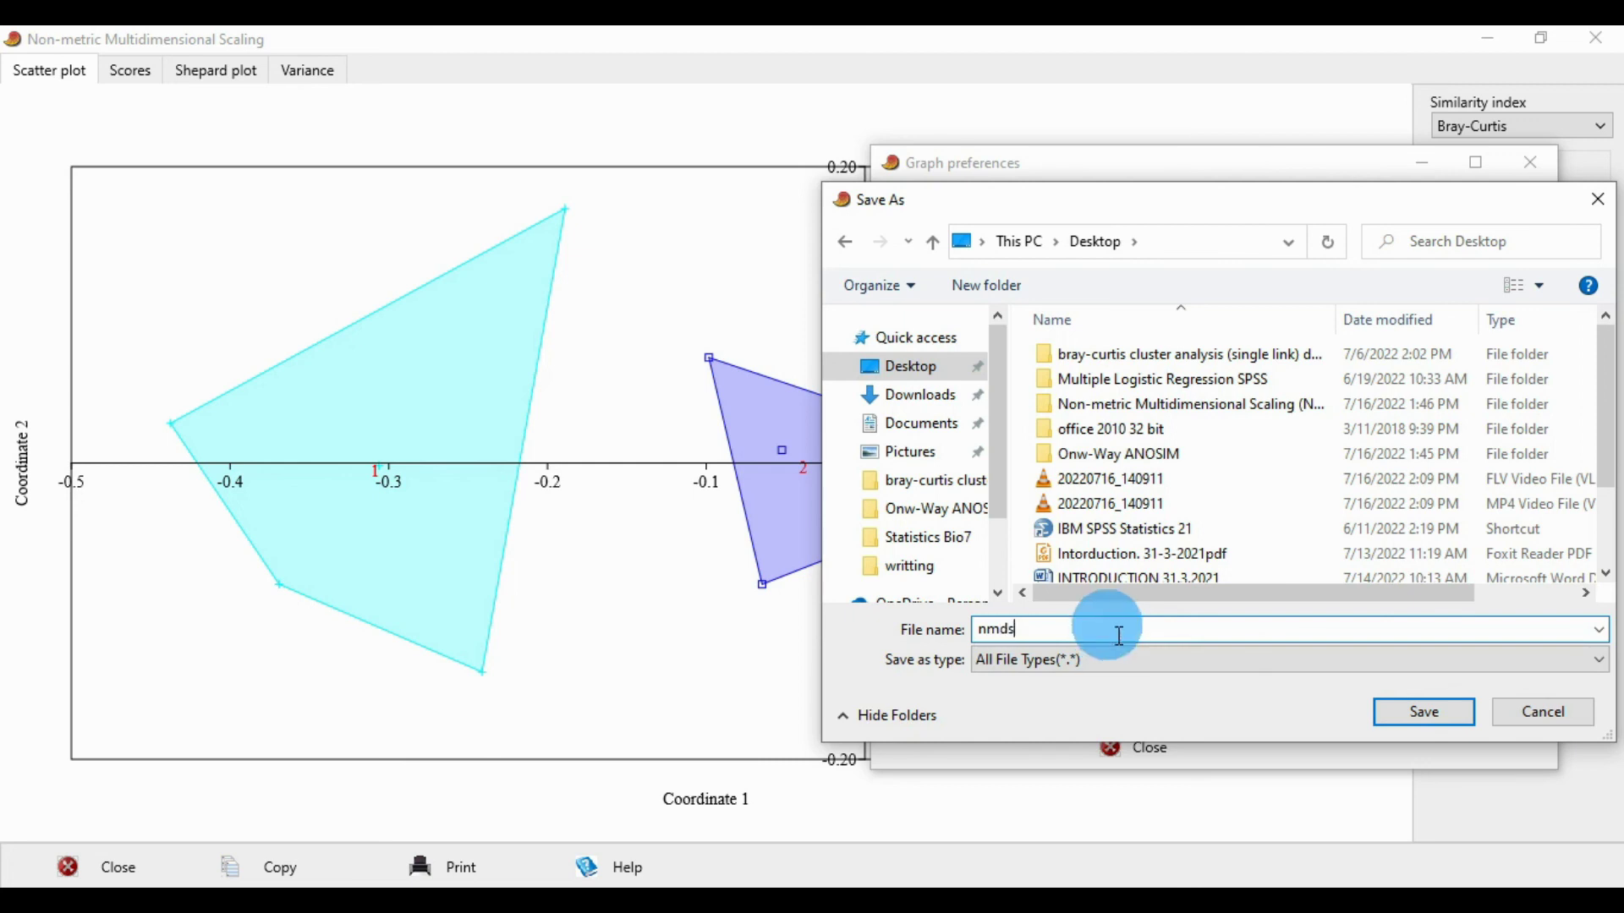
left_click(1416, 709)
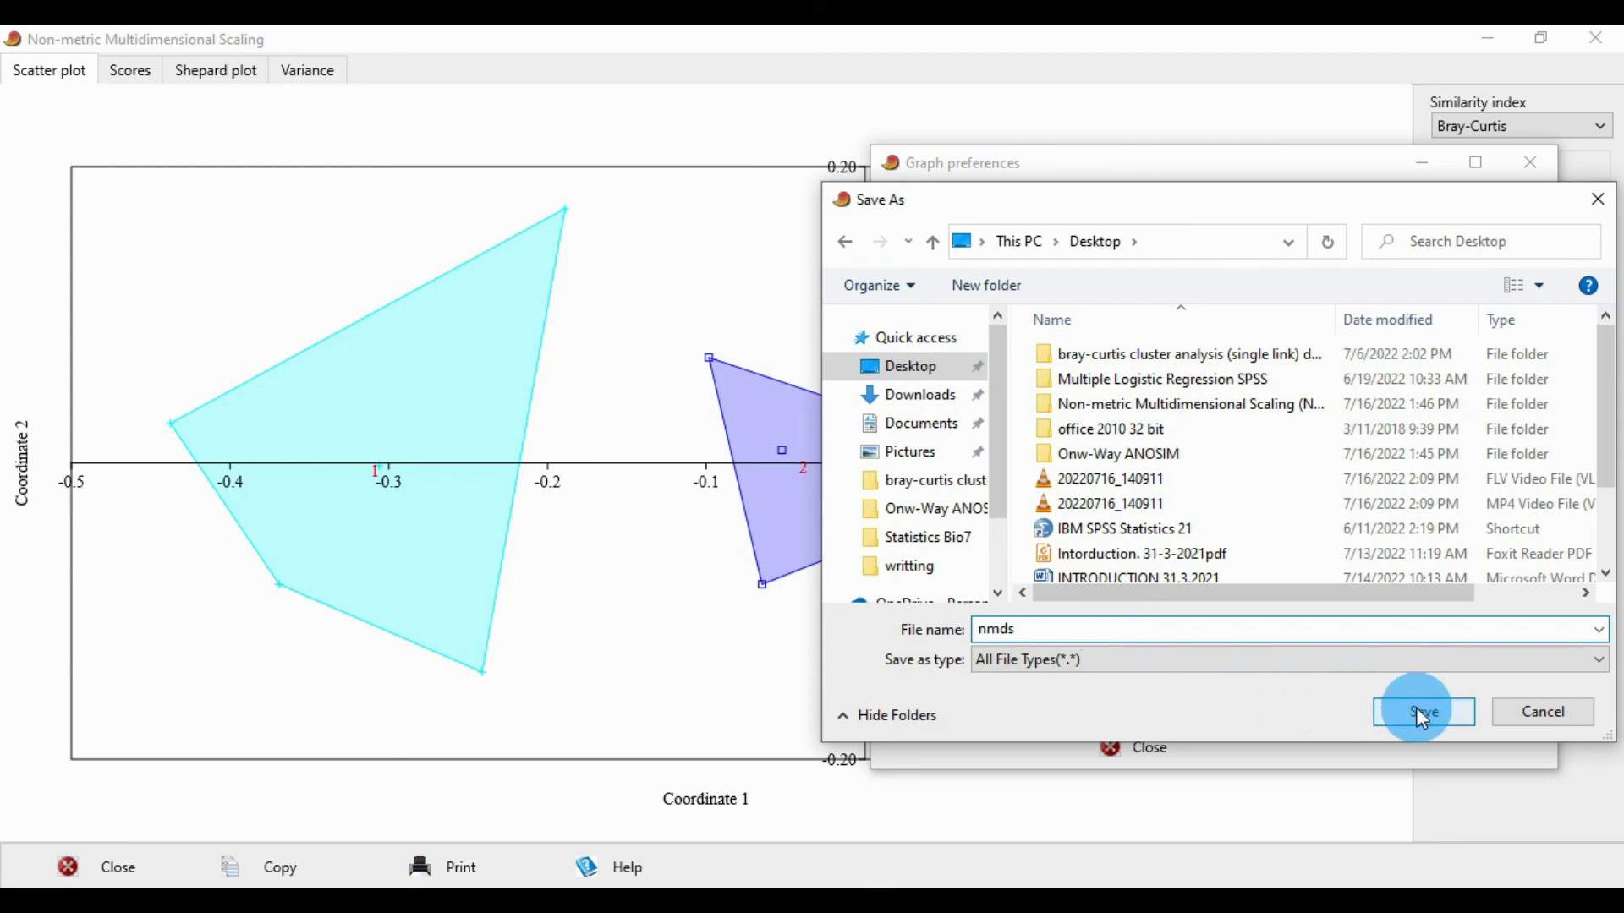
left_click(1410, 711)
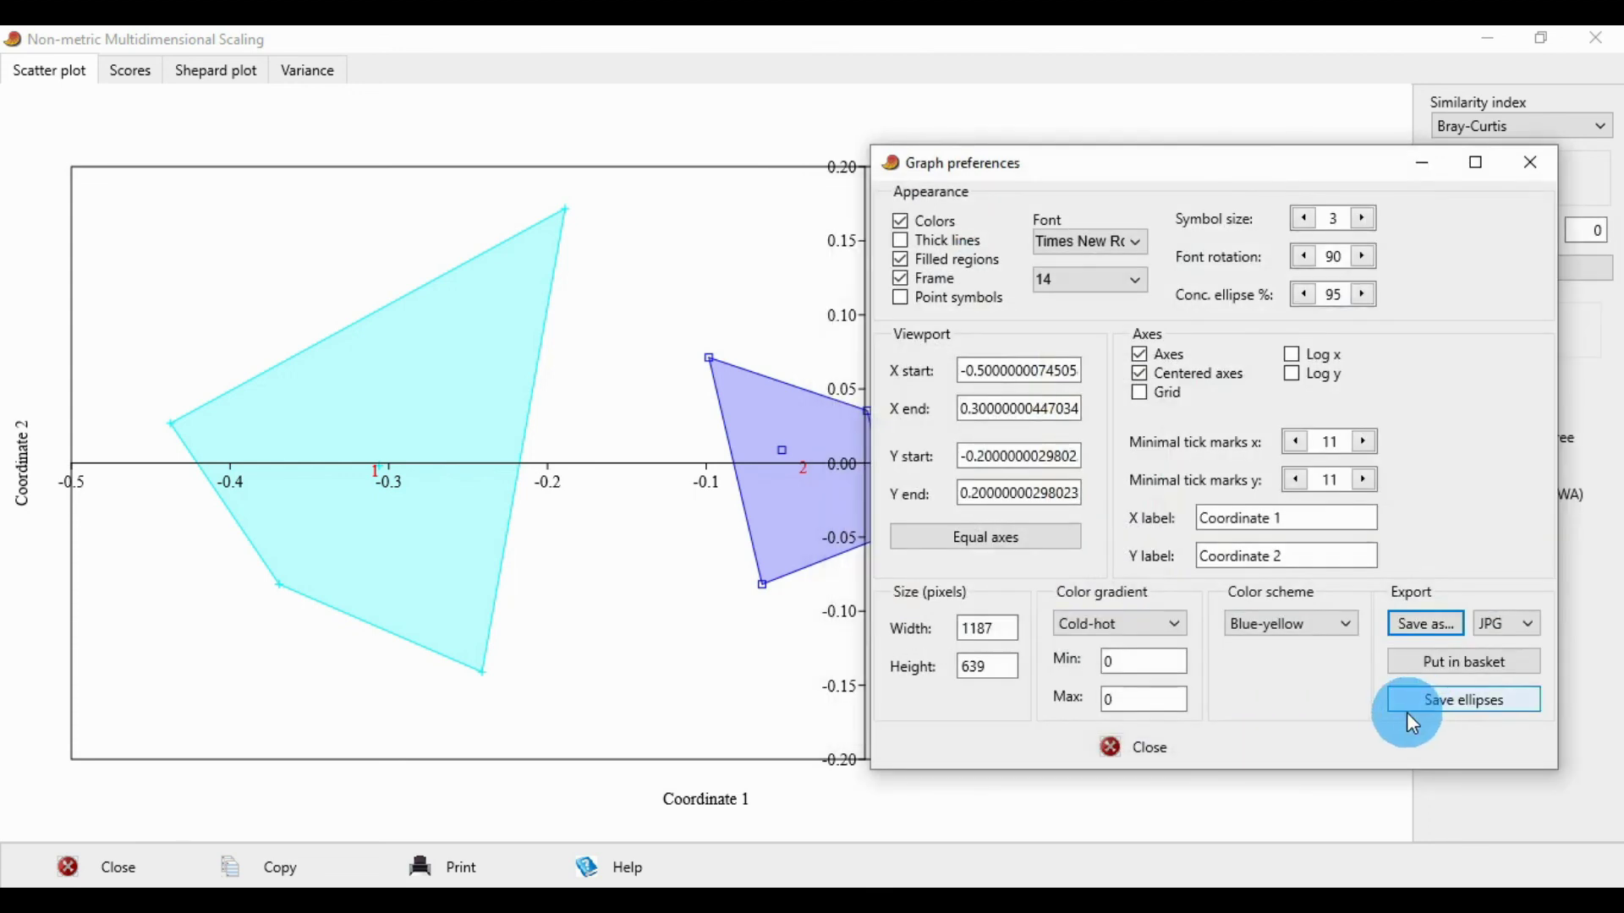
left_click(1132, 746)
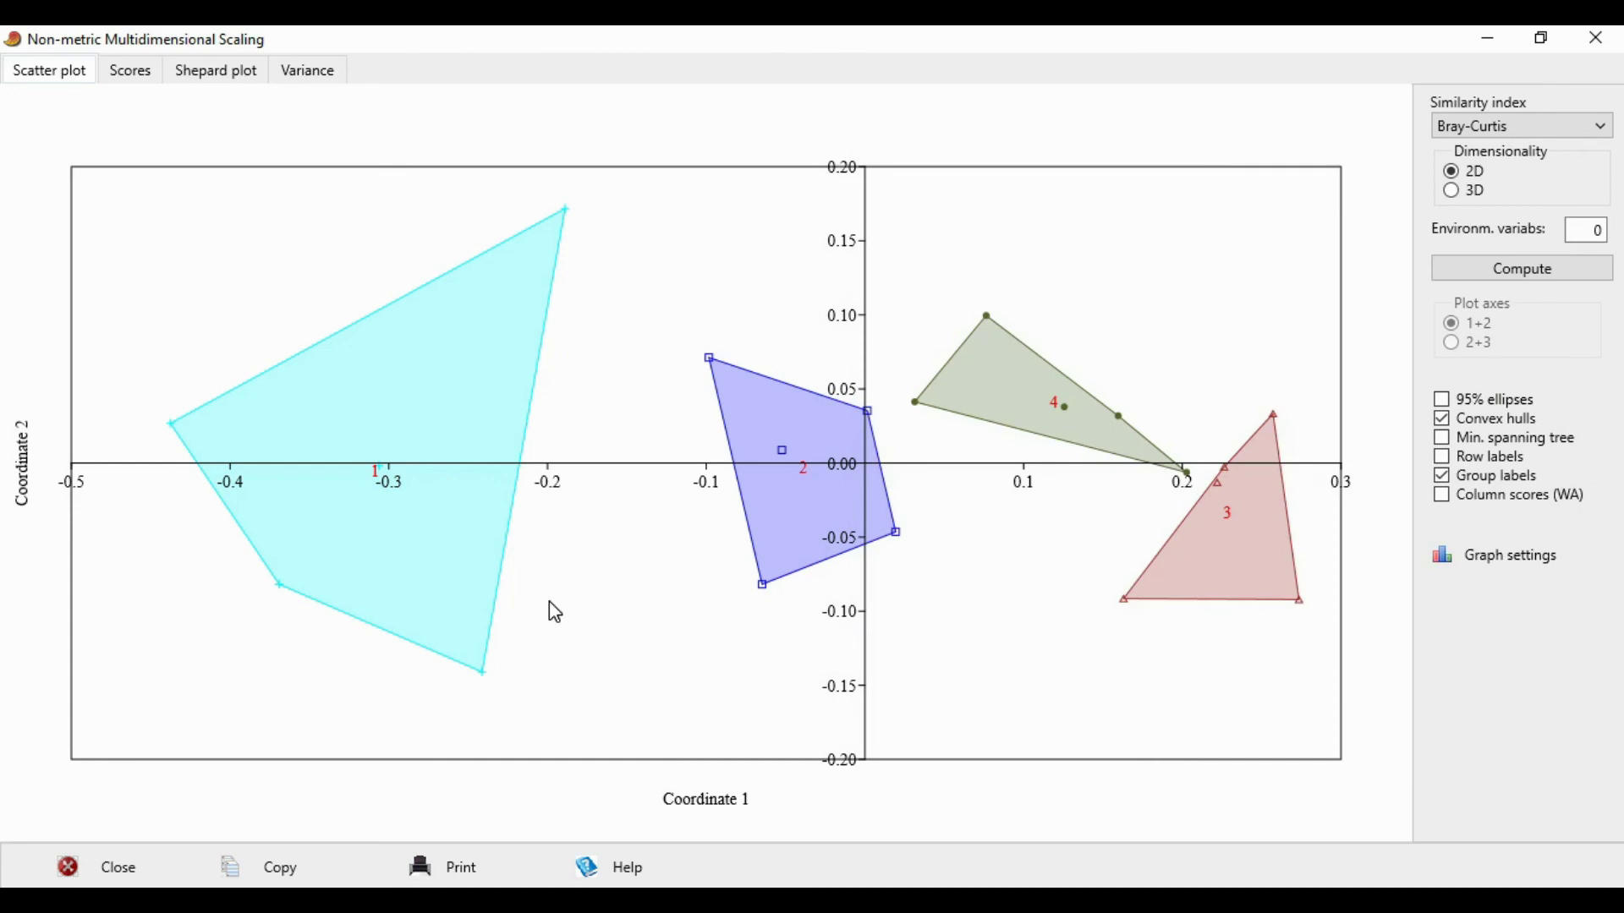